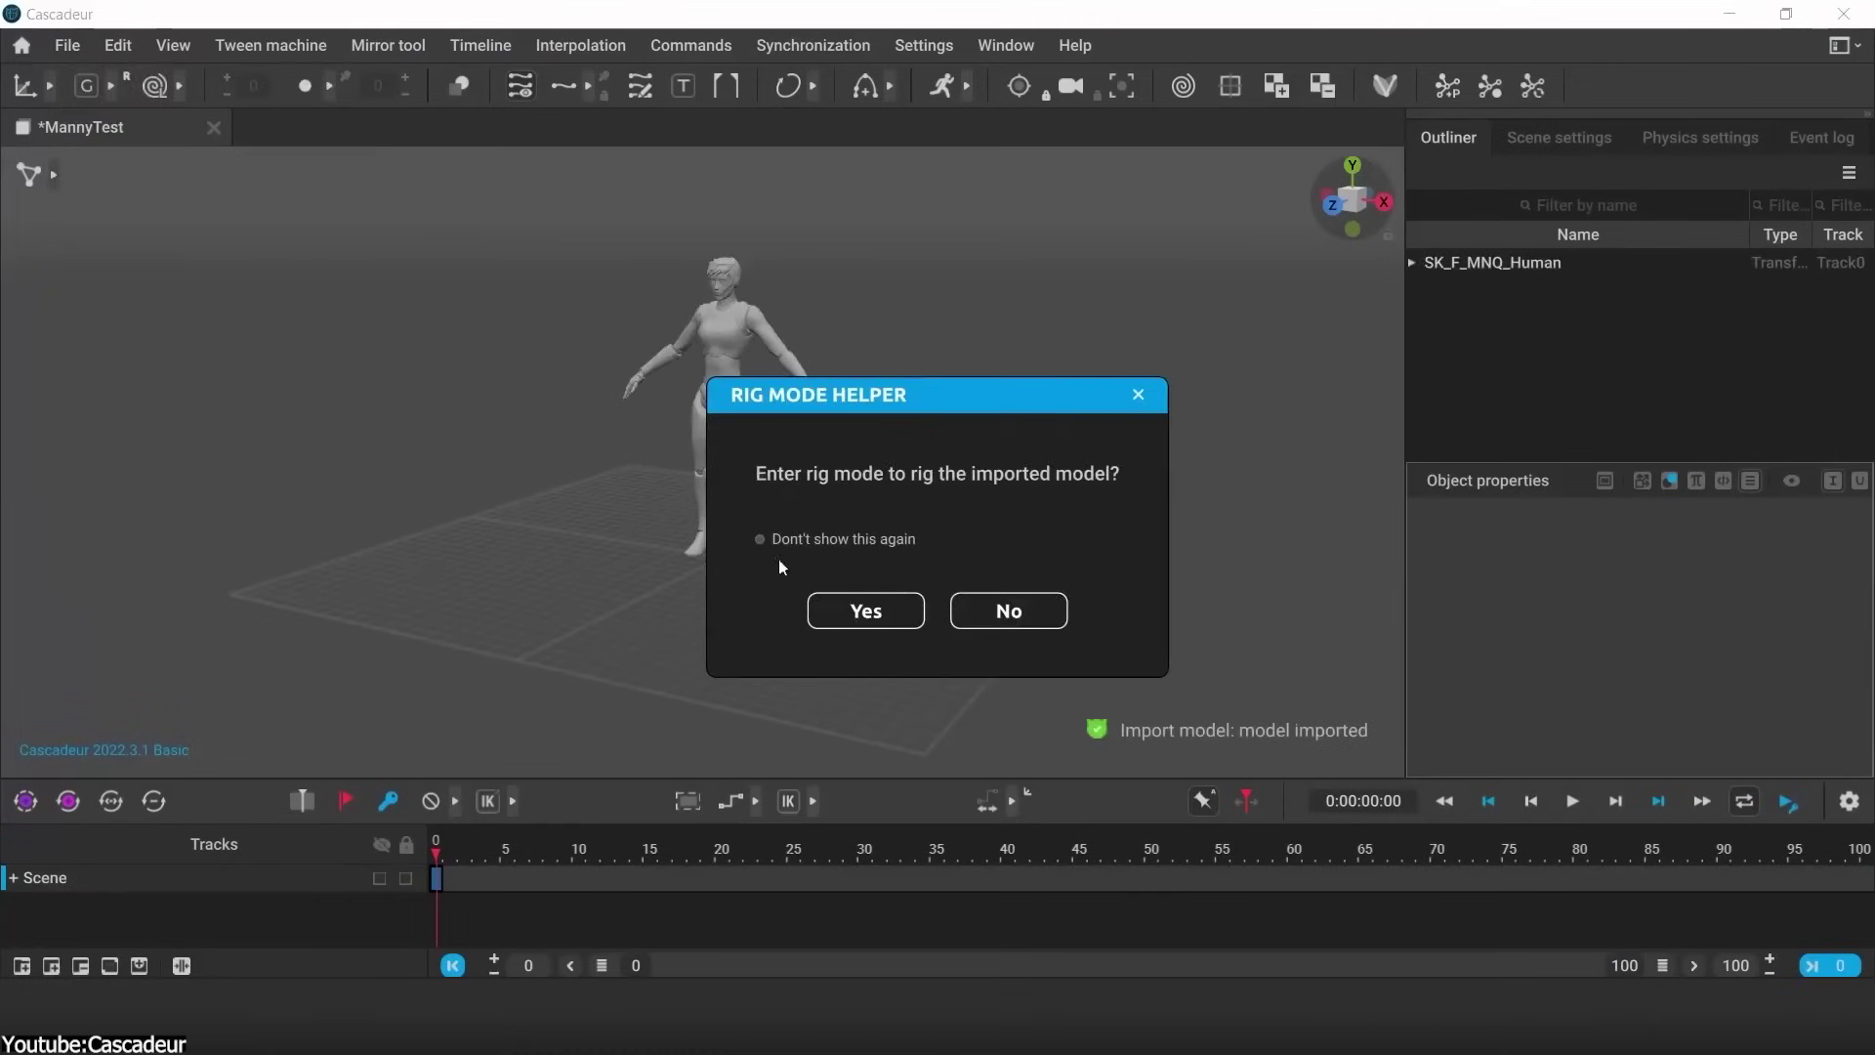
Step: Enter rig mode and add the standard body rig elements to the imported human model
click(849, 600)
click(848, 582)
click(934, 580)
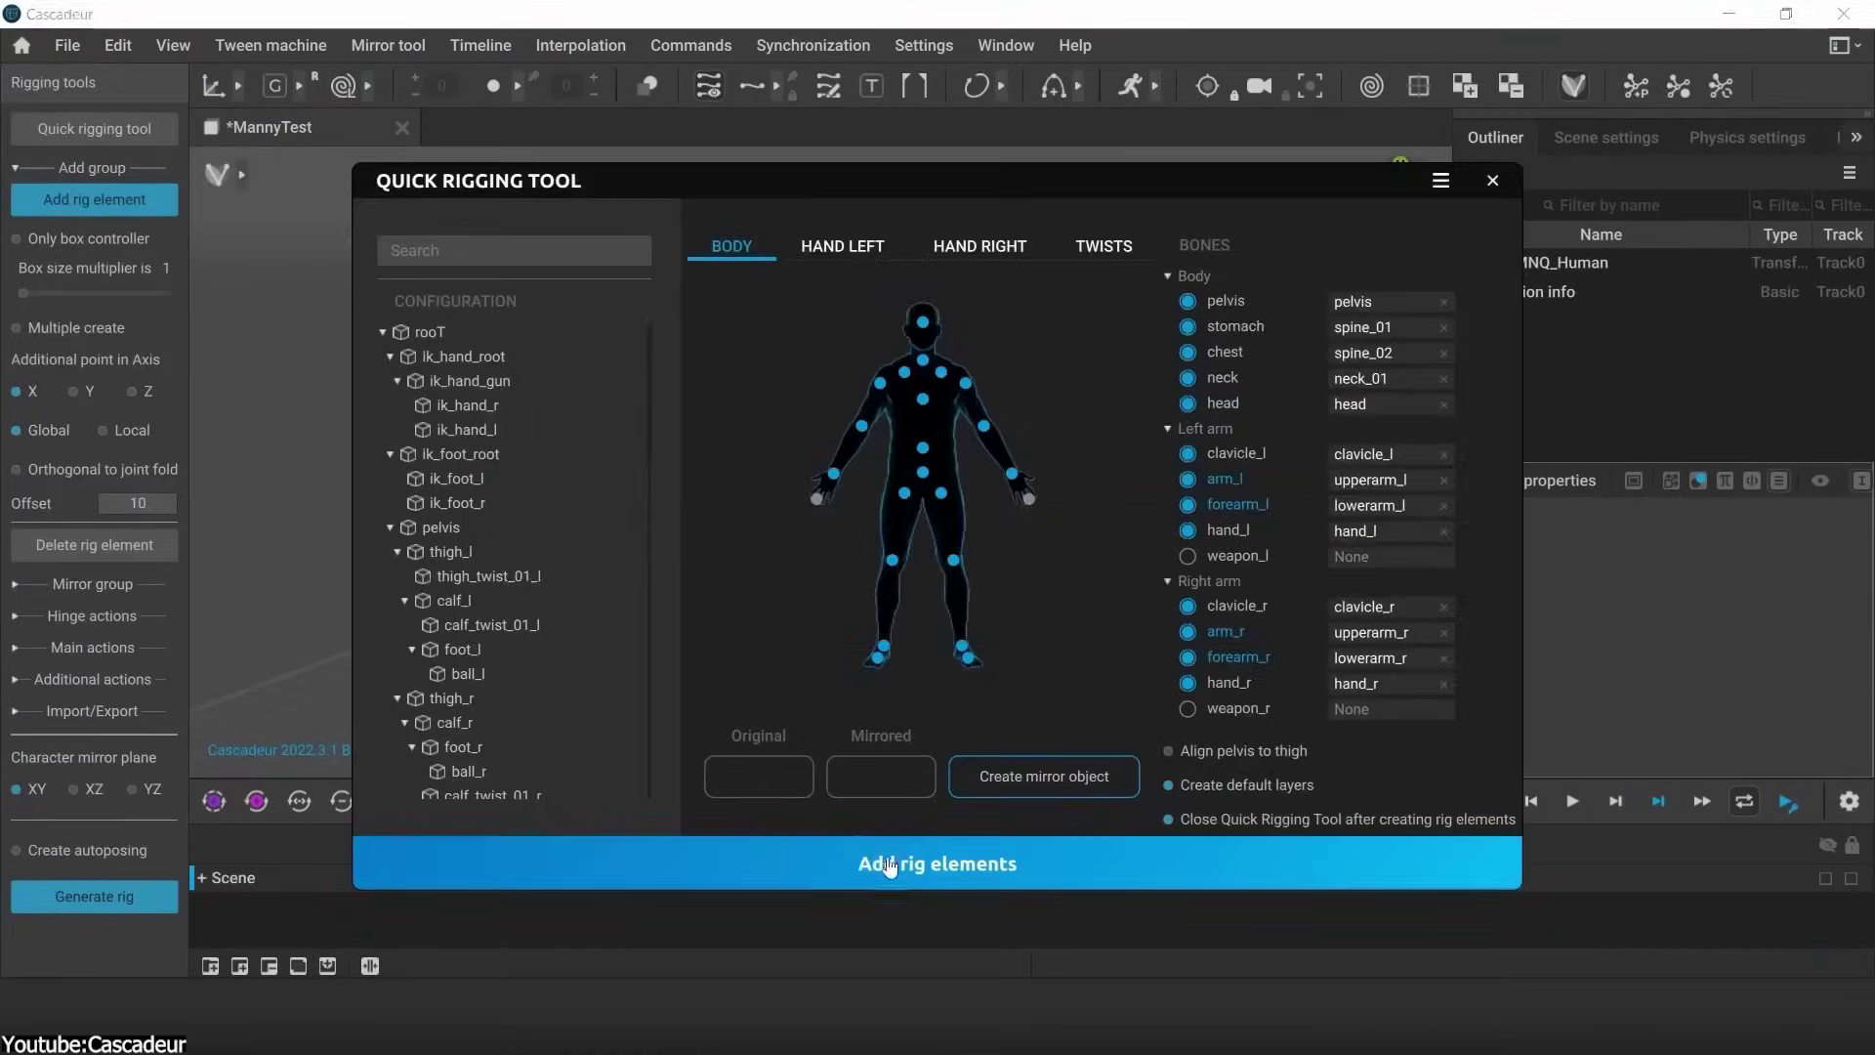
click(839, 845)
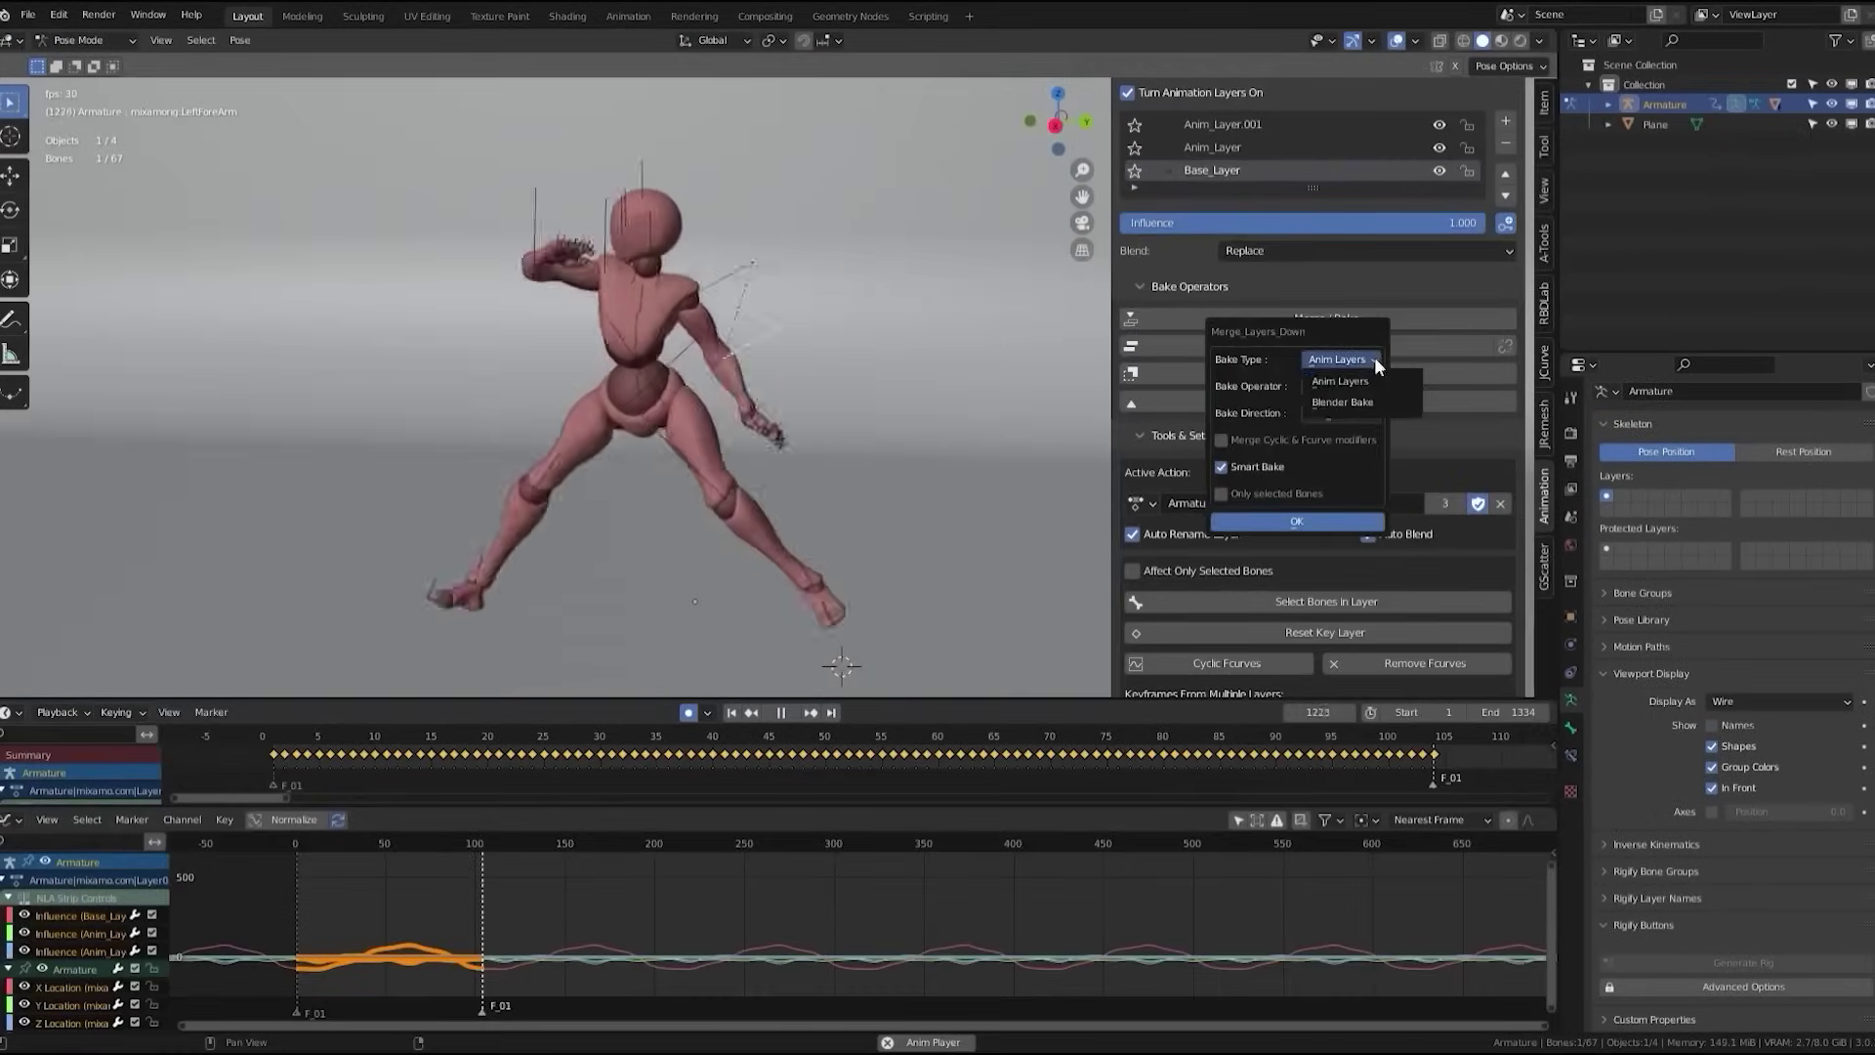
click(1372, 359)
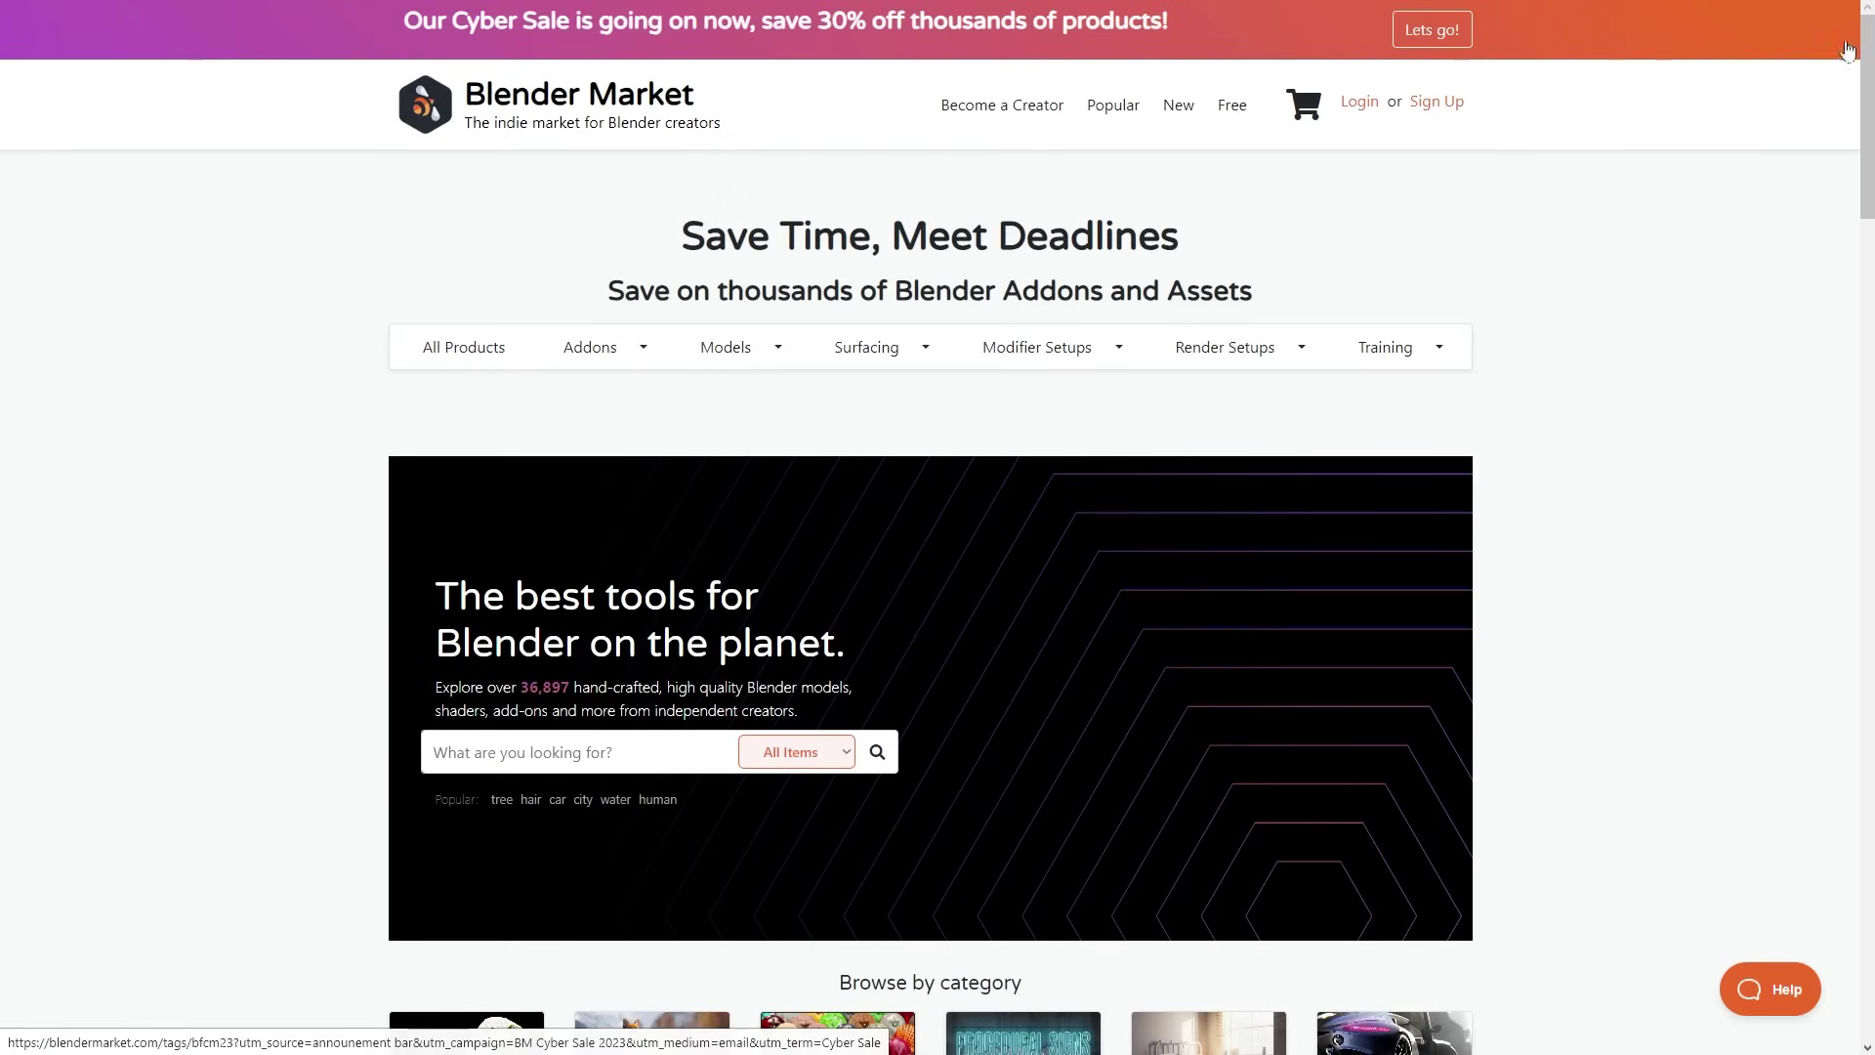
Step: Scroll through Blender Market's newest-first product listings
scroll(1838, 130, down, 5)
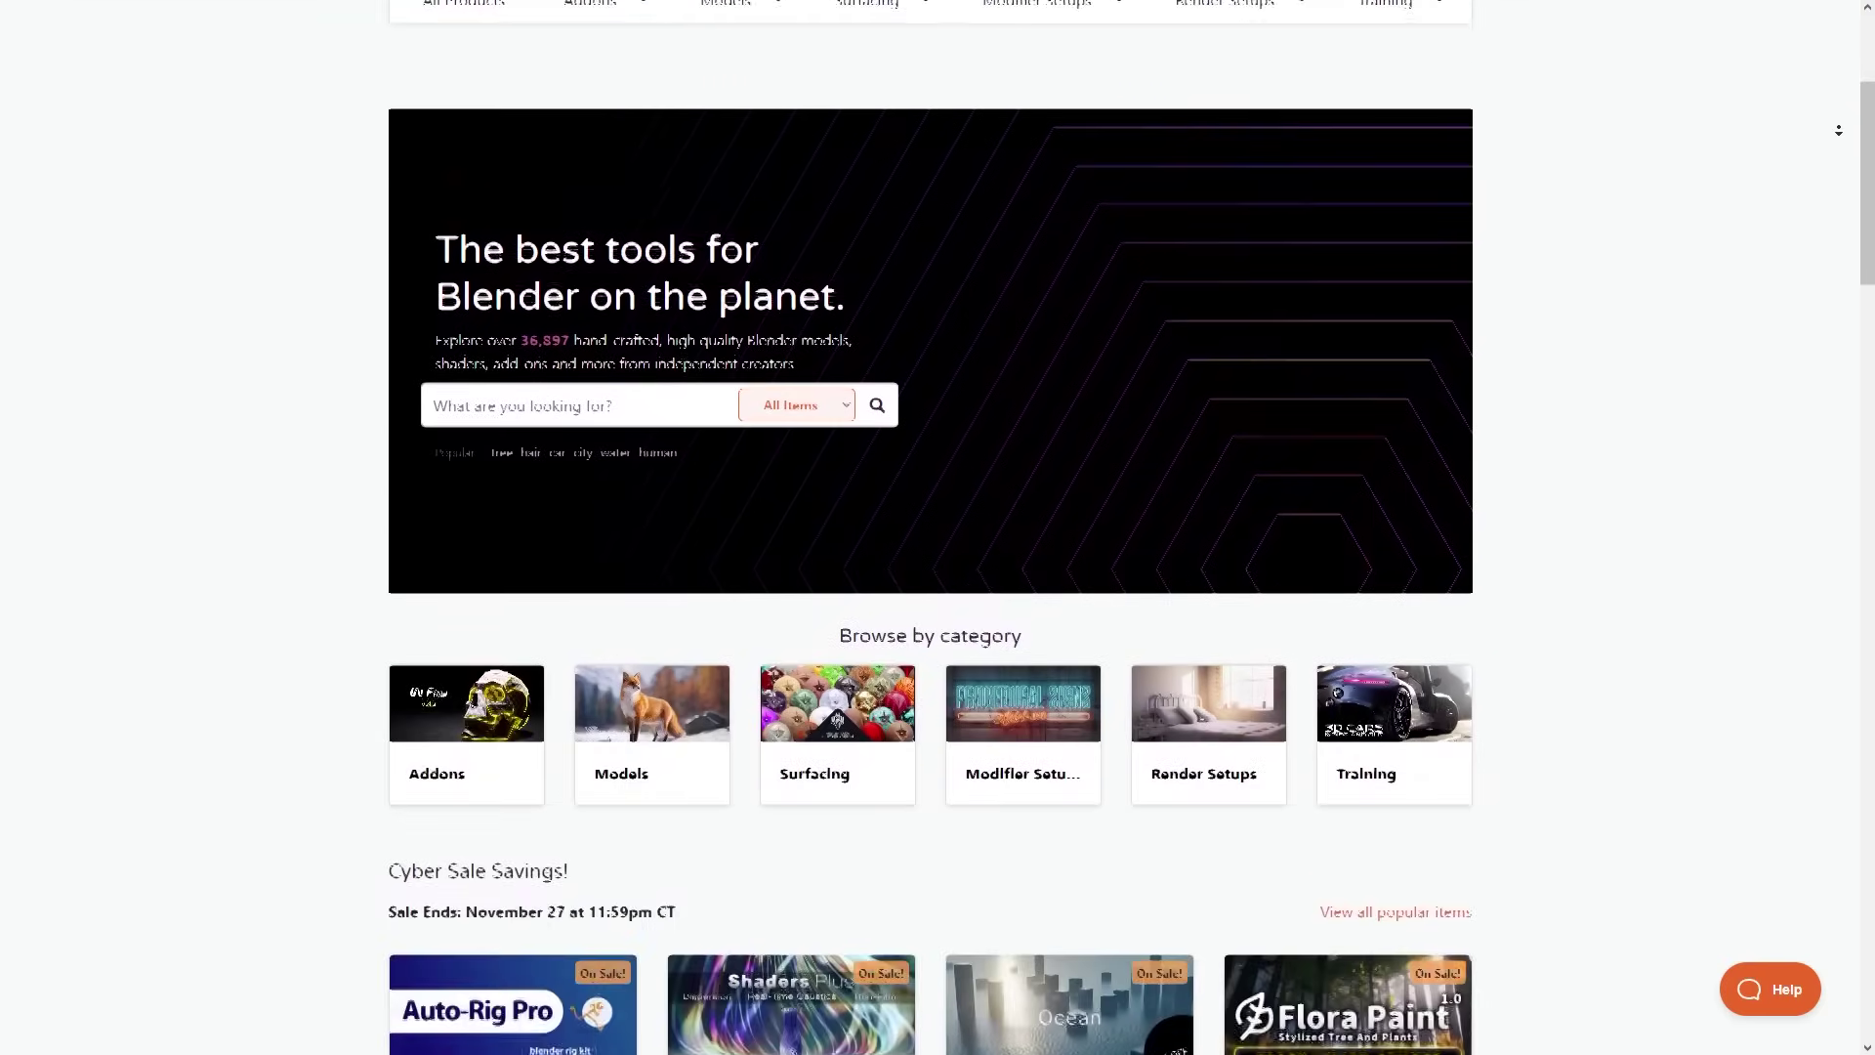
scroll(1839, 130, down, 7)
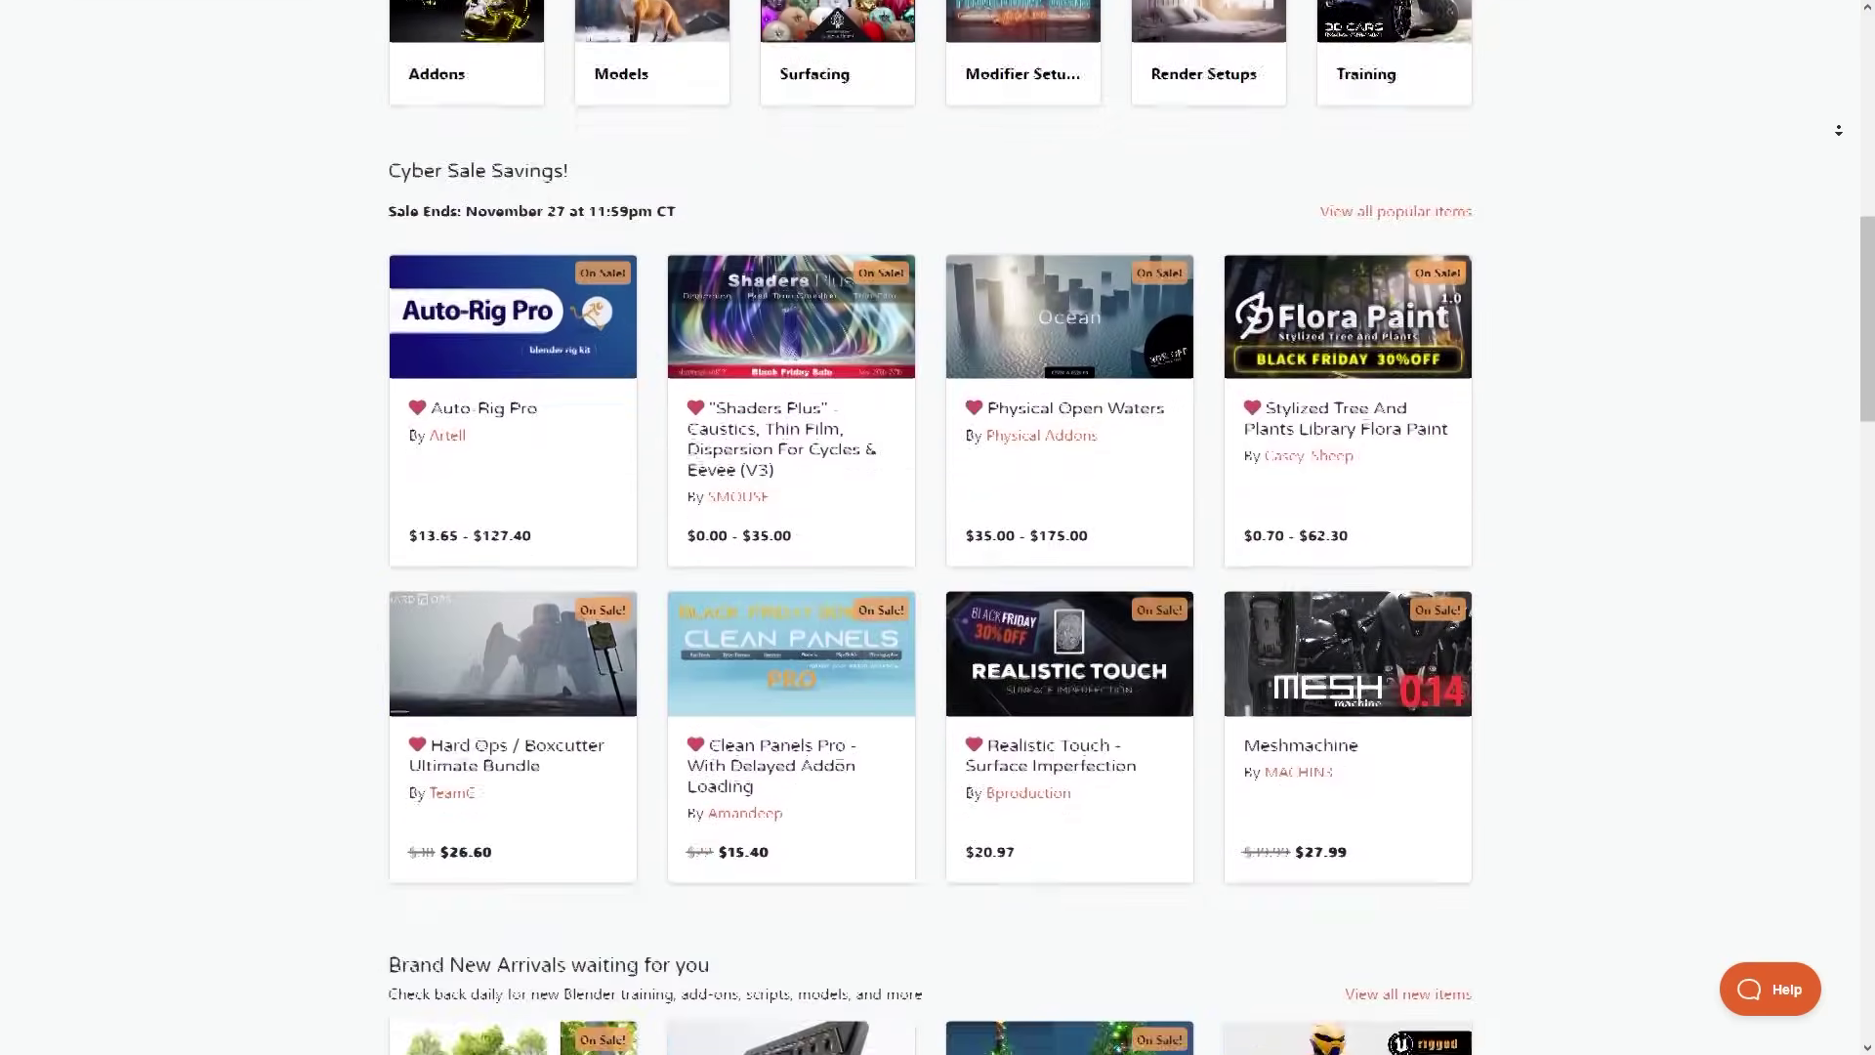
scroll(1839, 130, down, 7)
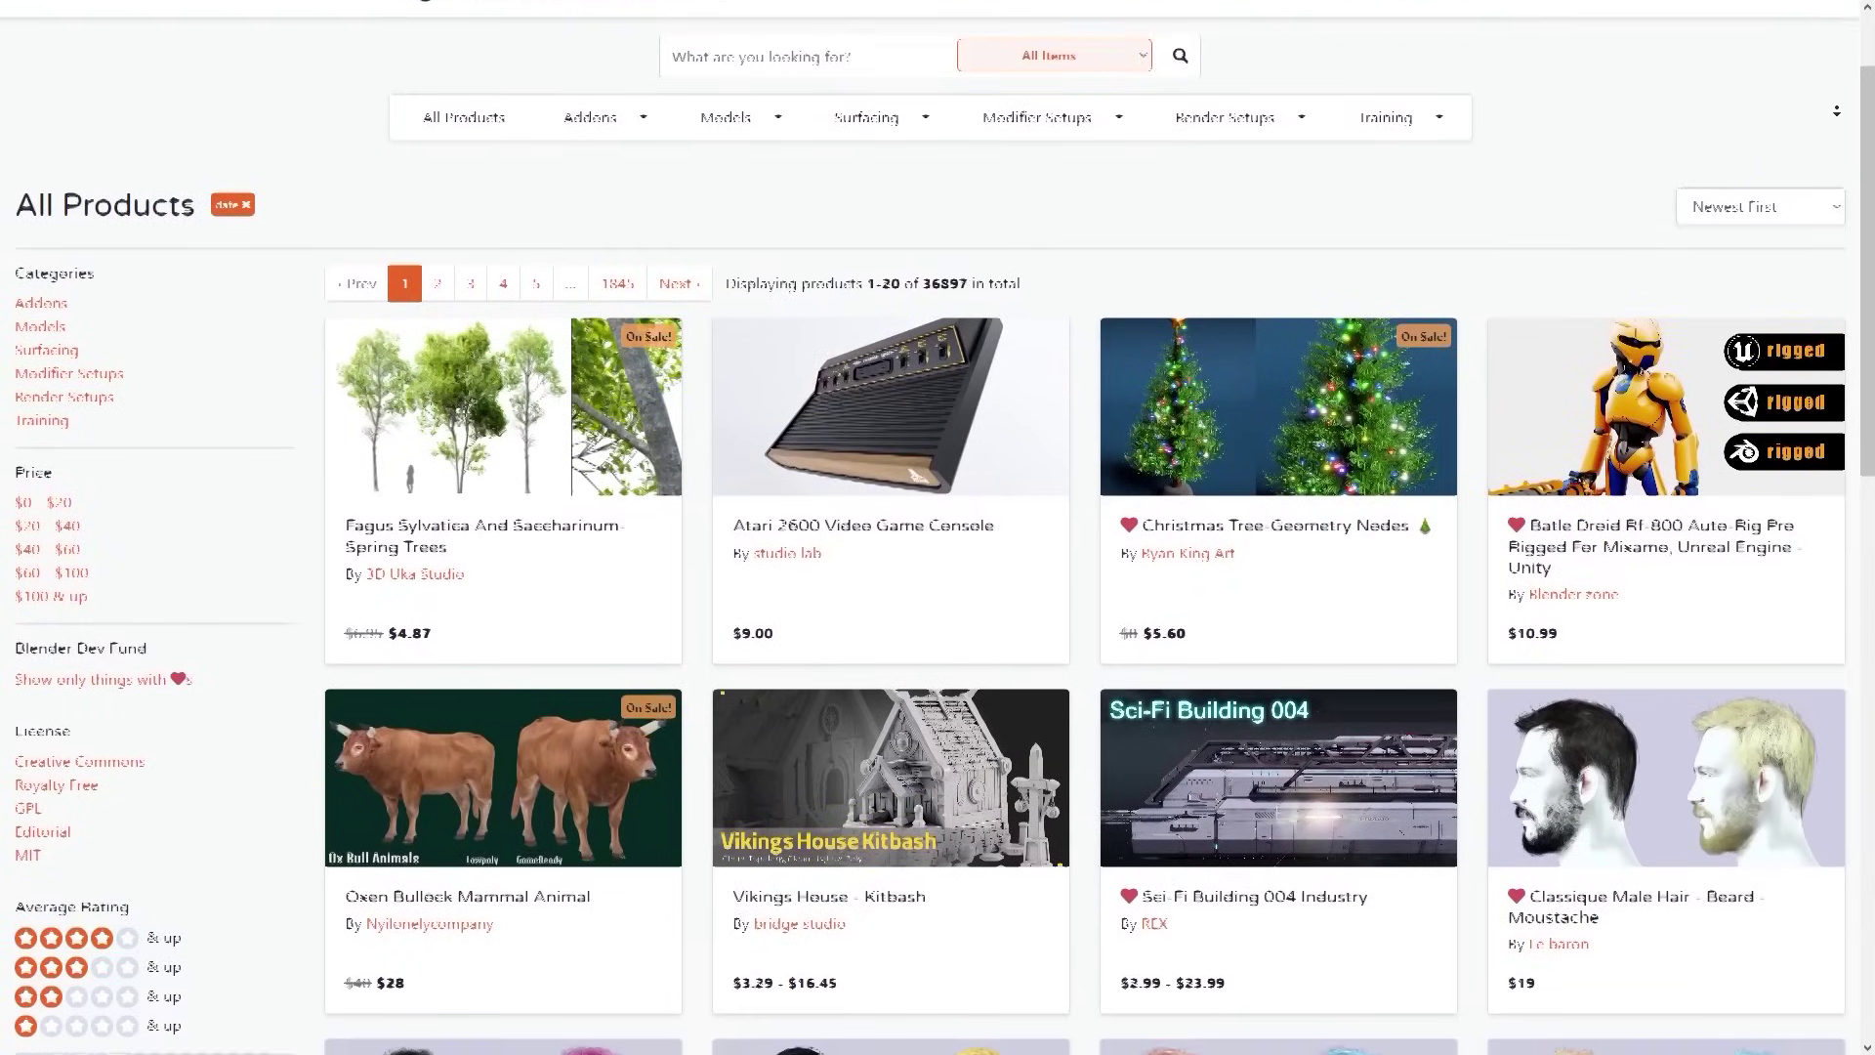
scroll(1453, 171, down, 3)
scroll(1837, 110, down, 3)
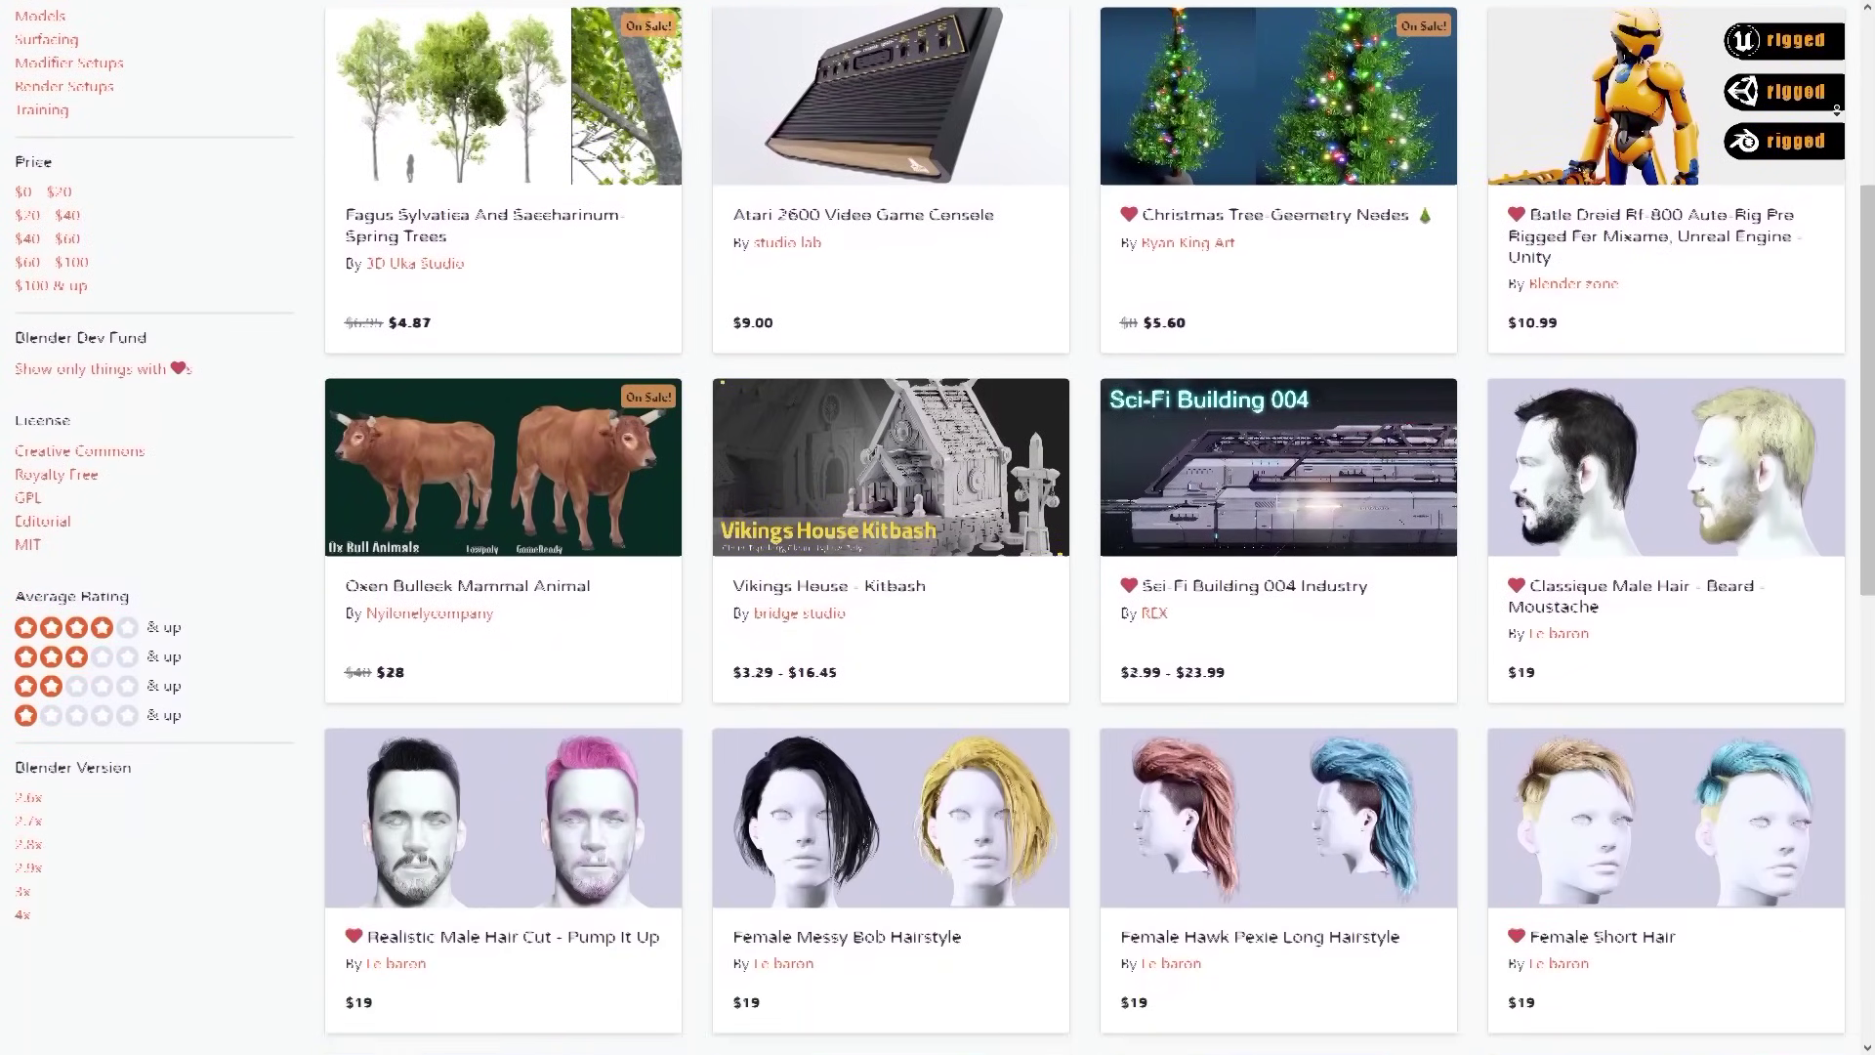
scroll(1836, 110, down, 3)
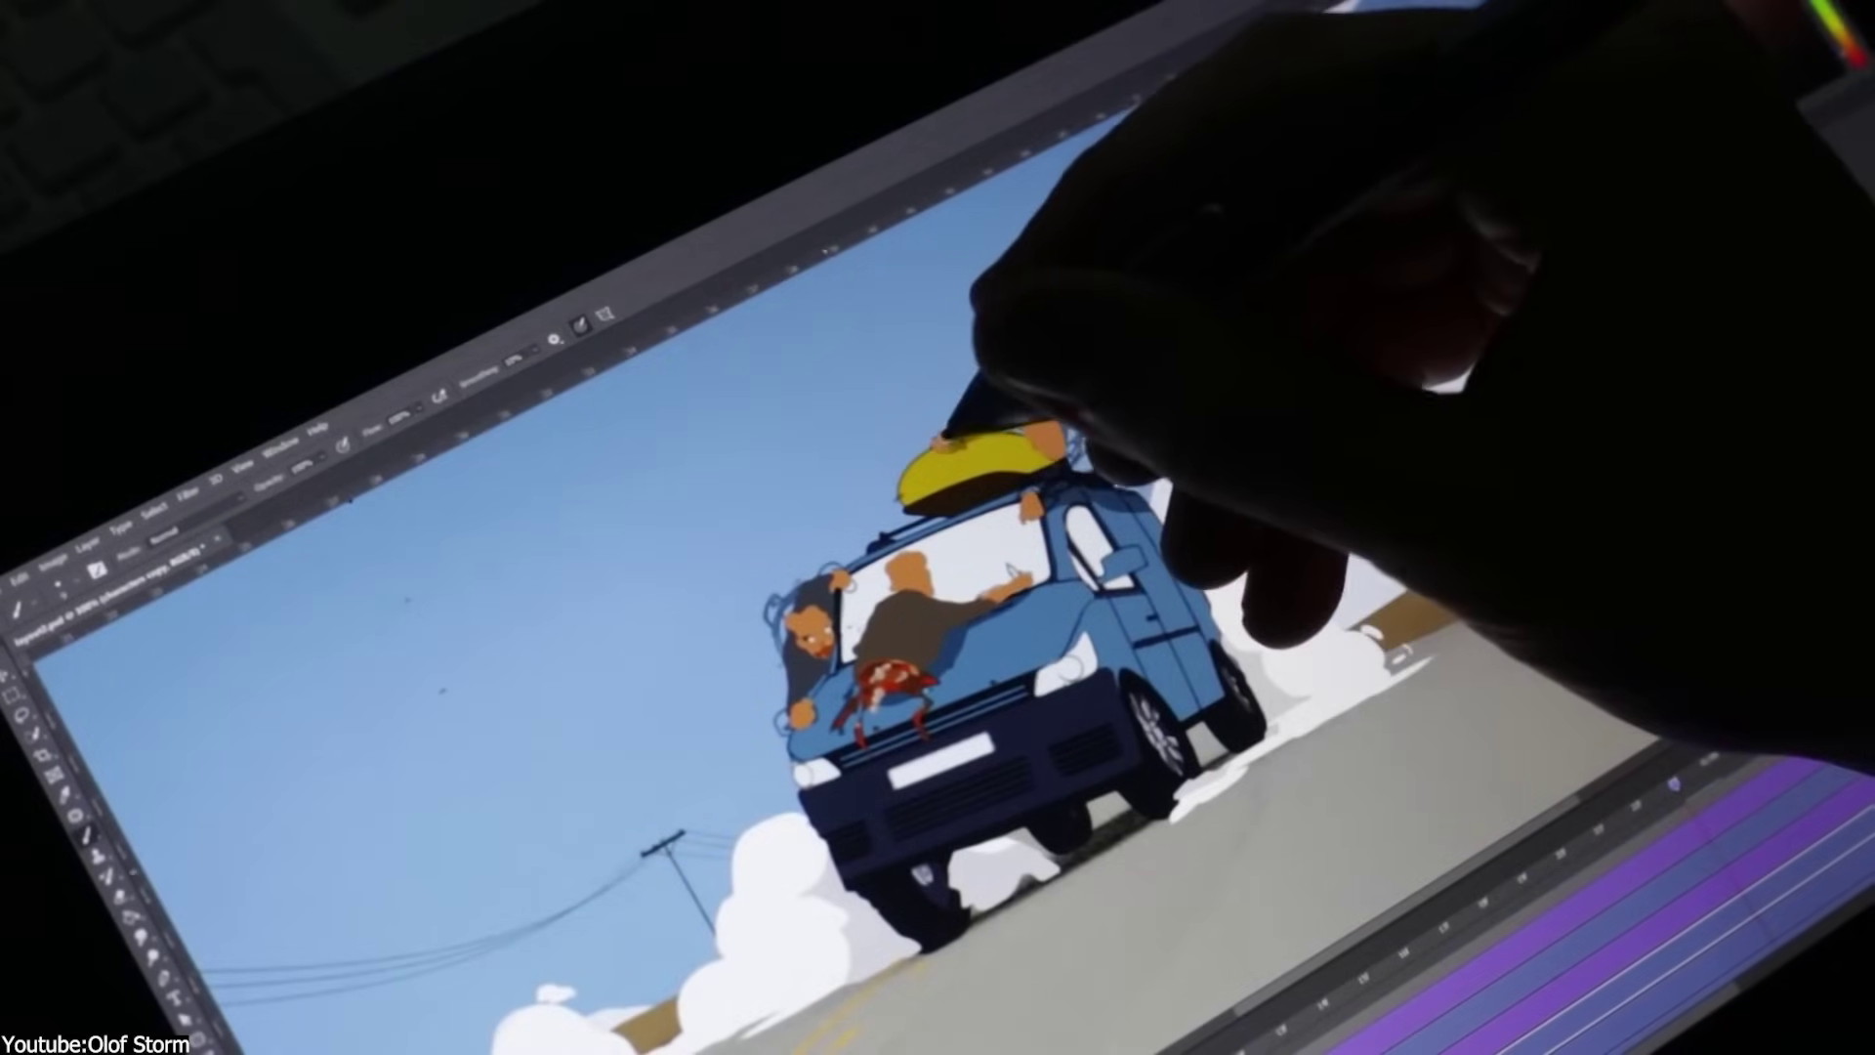
Step: Sketch an orange hand shape above the van's roof with the pen tablet
drag(1016, 430, 1147, 459)
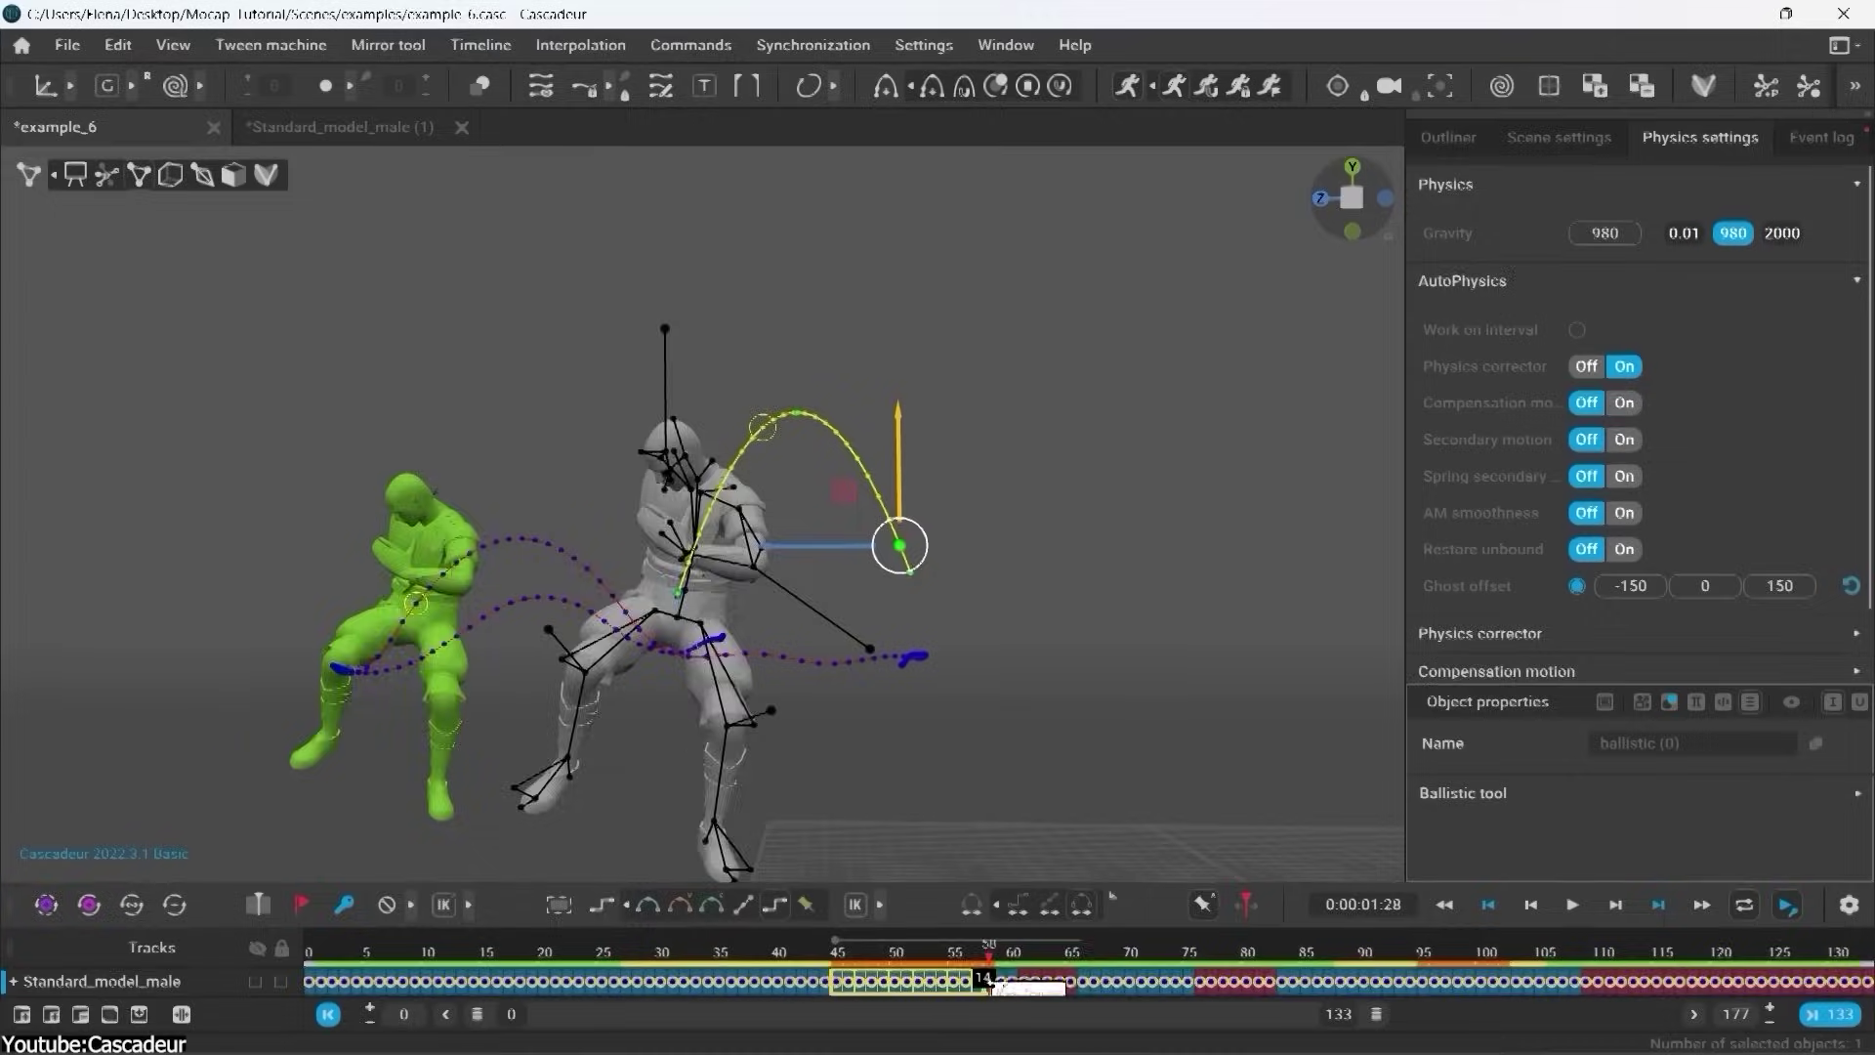
Step: Preview the character's ballistic jump, then correct it with Auto Physics
click(1074, 777)
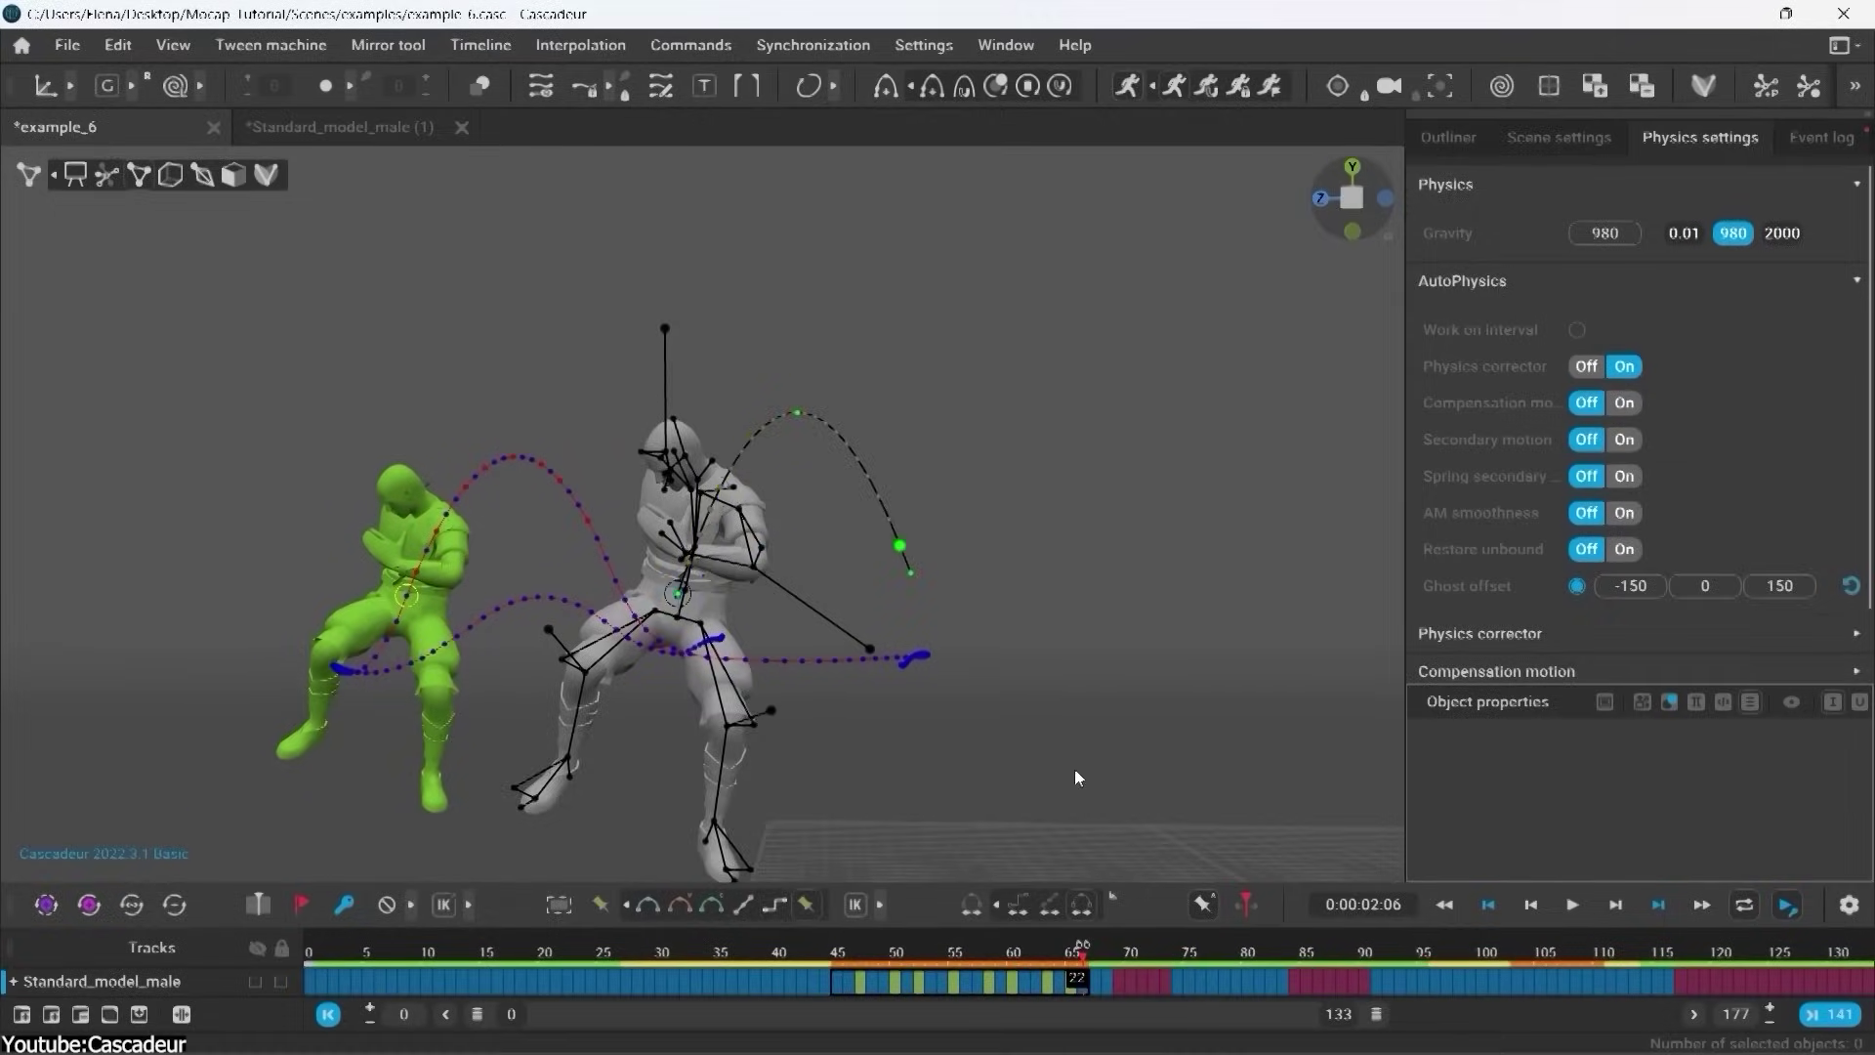
key(space)
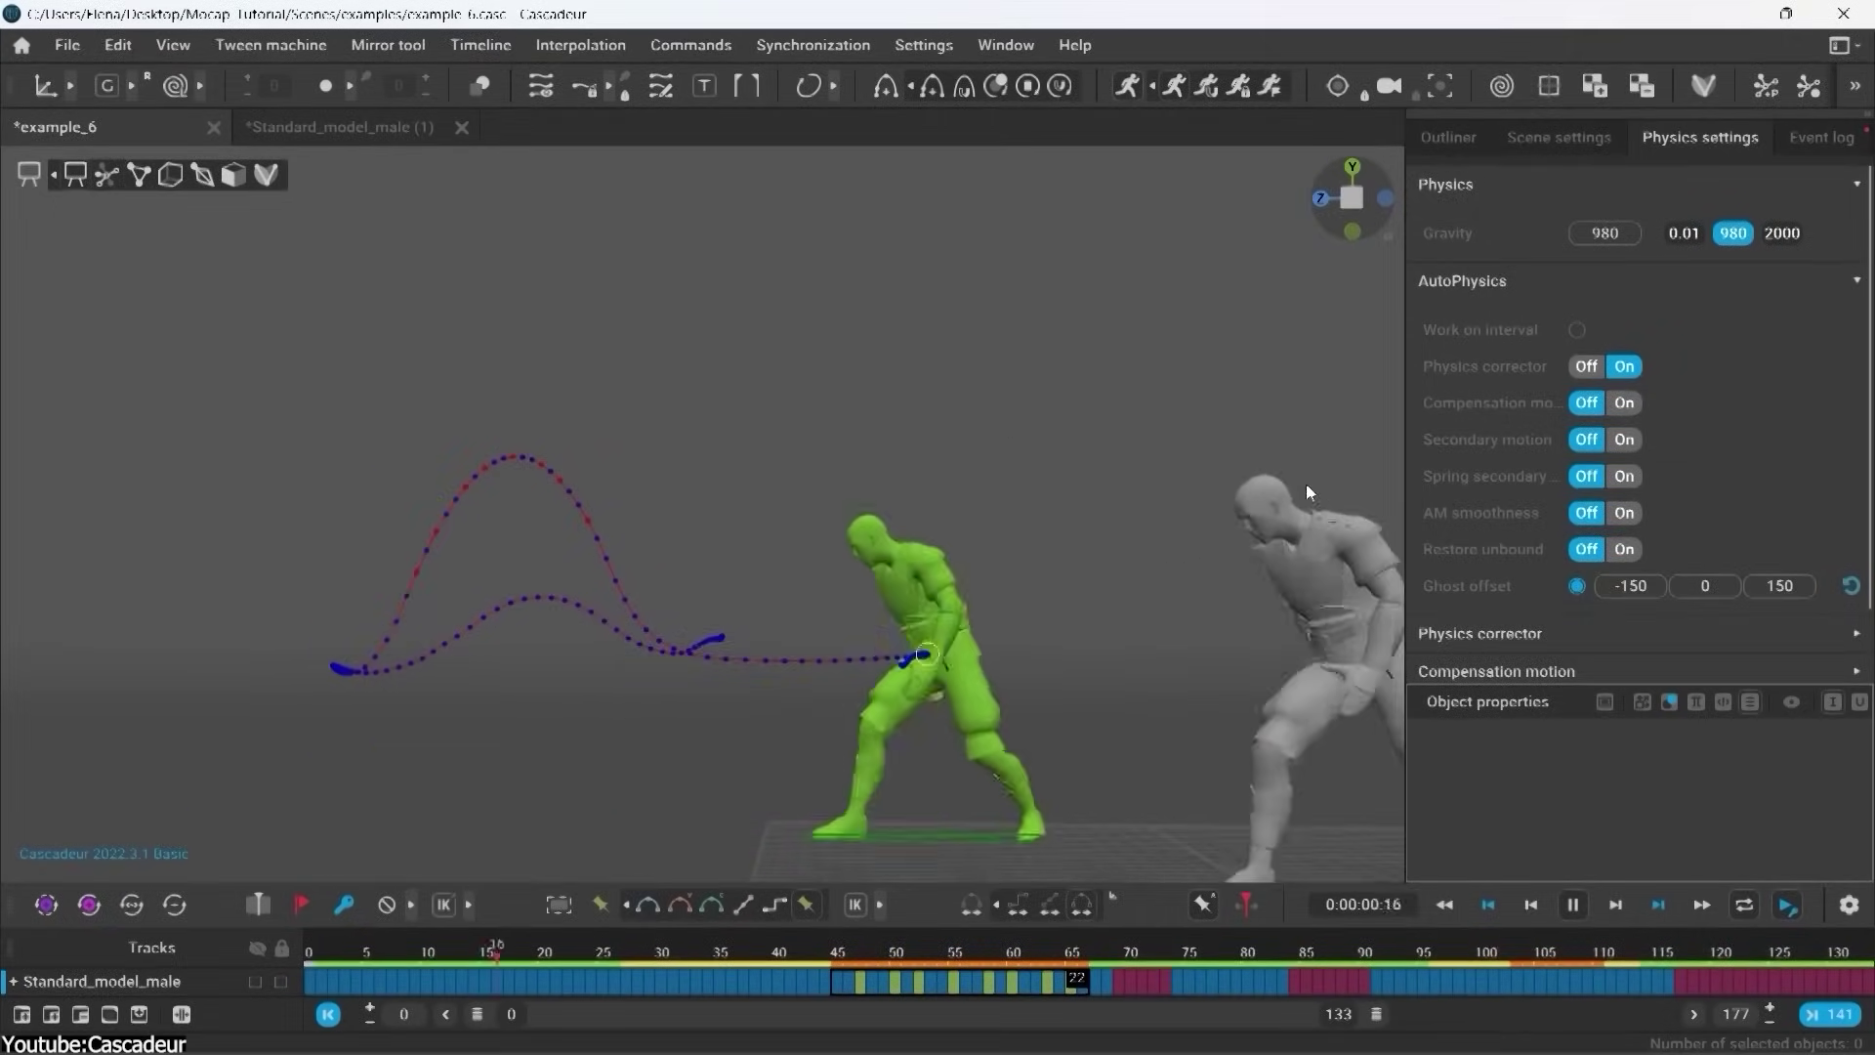
key(space)
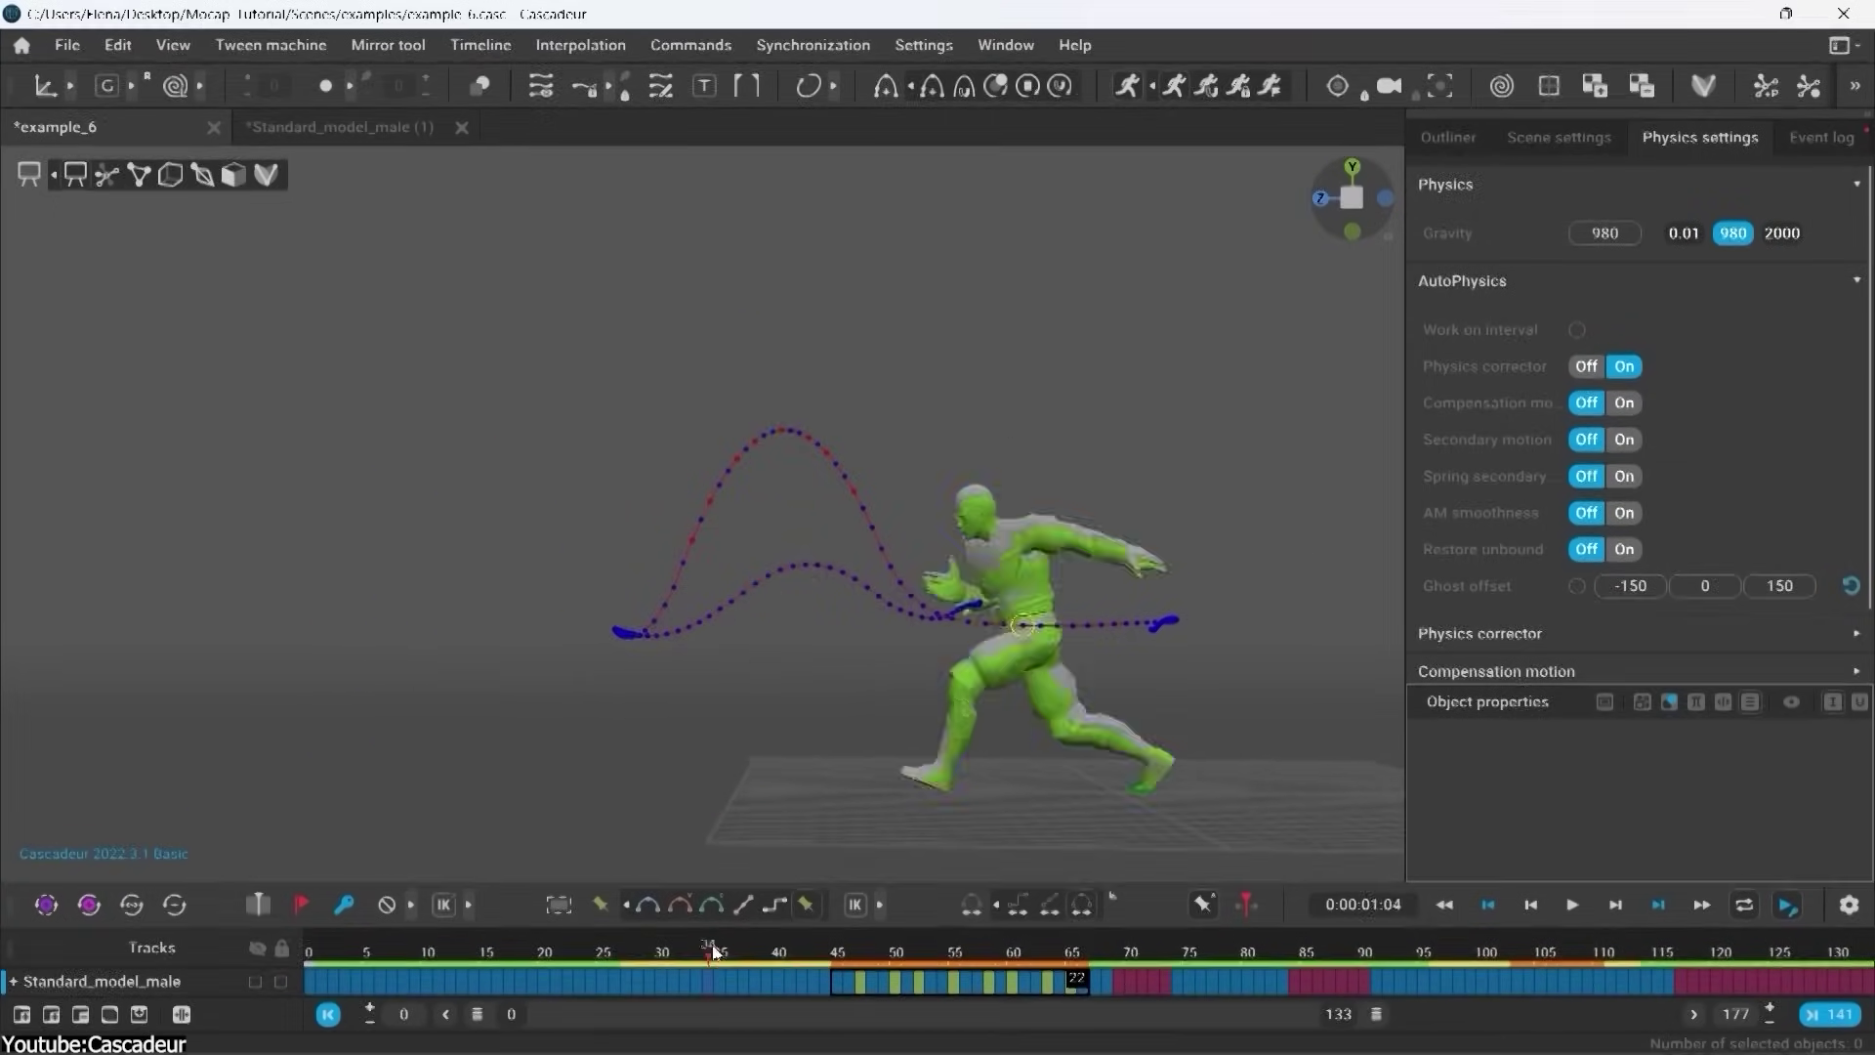
click(1207, 96)
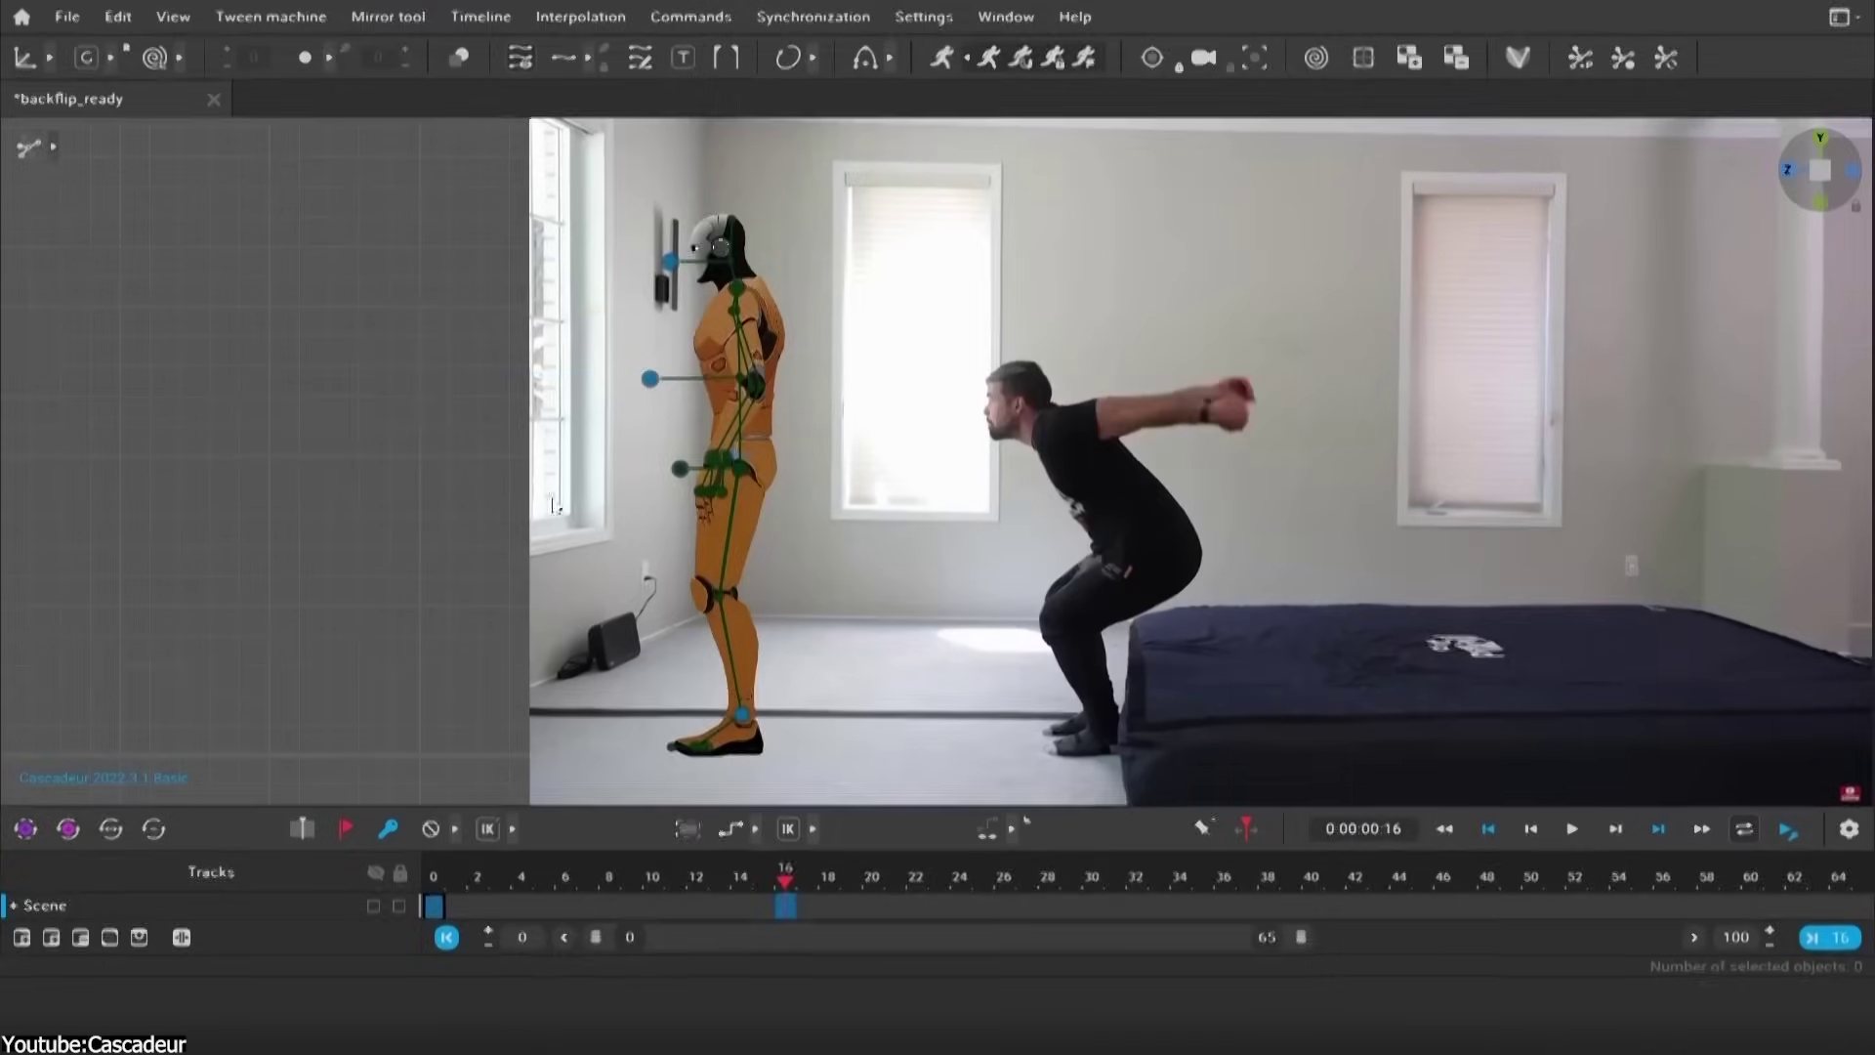
Step: Key the orange rig's backflip poses at frames 25, 34 and 43 to match the reference video
click(981, 869)
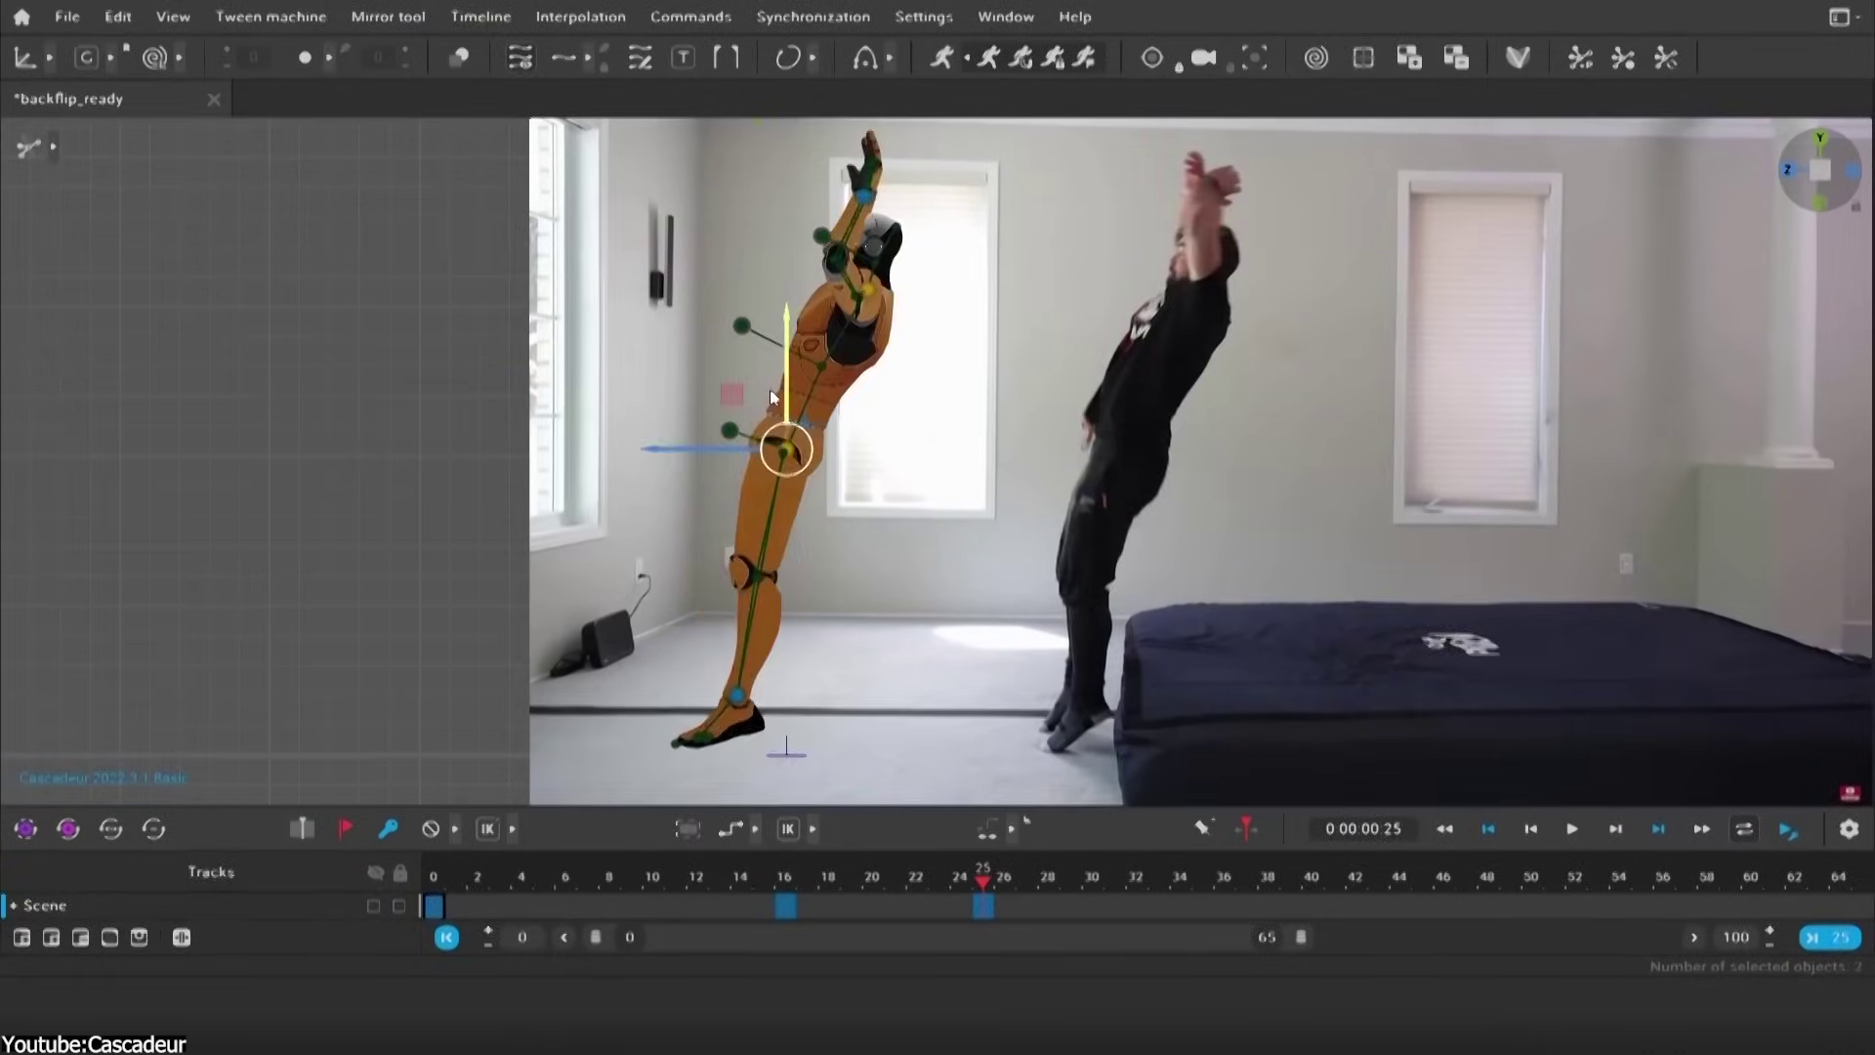
click(771, 395)
click(1179, 874)
drag(628, 163, 806, 237)
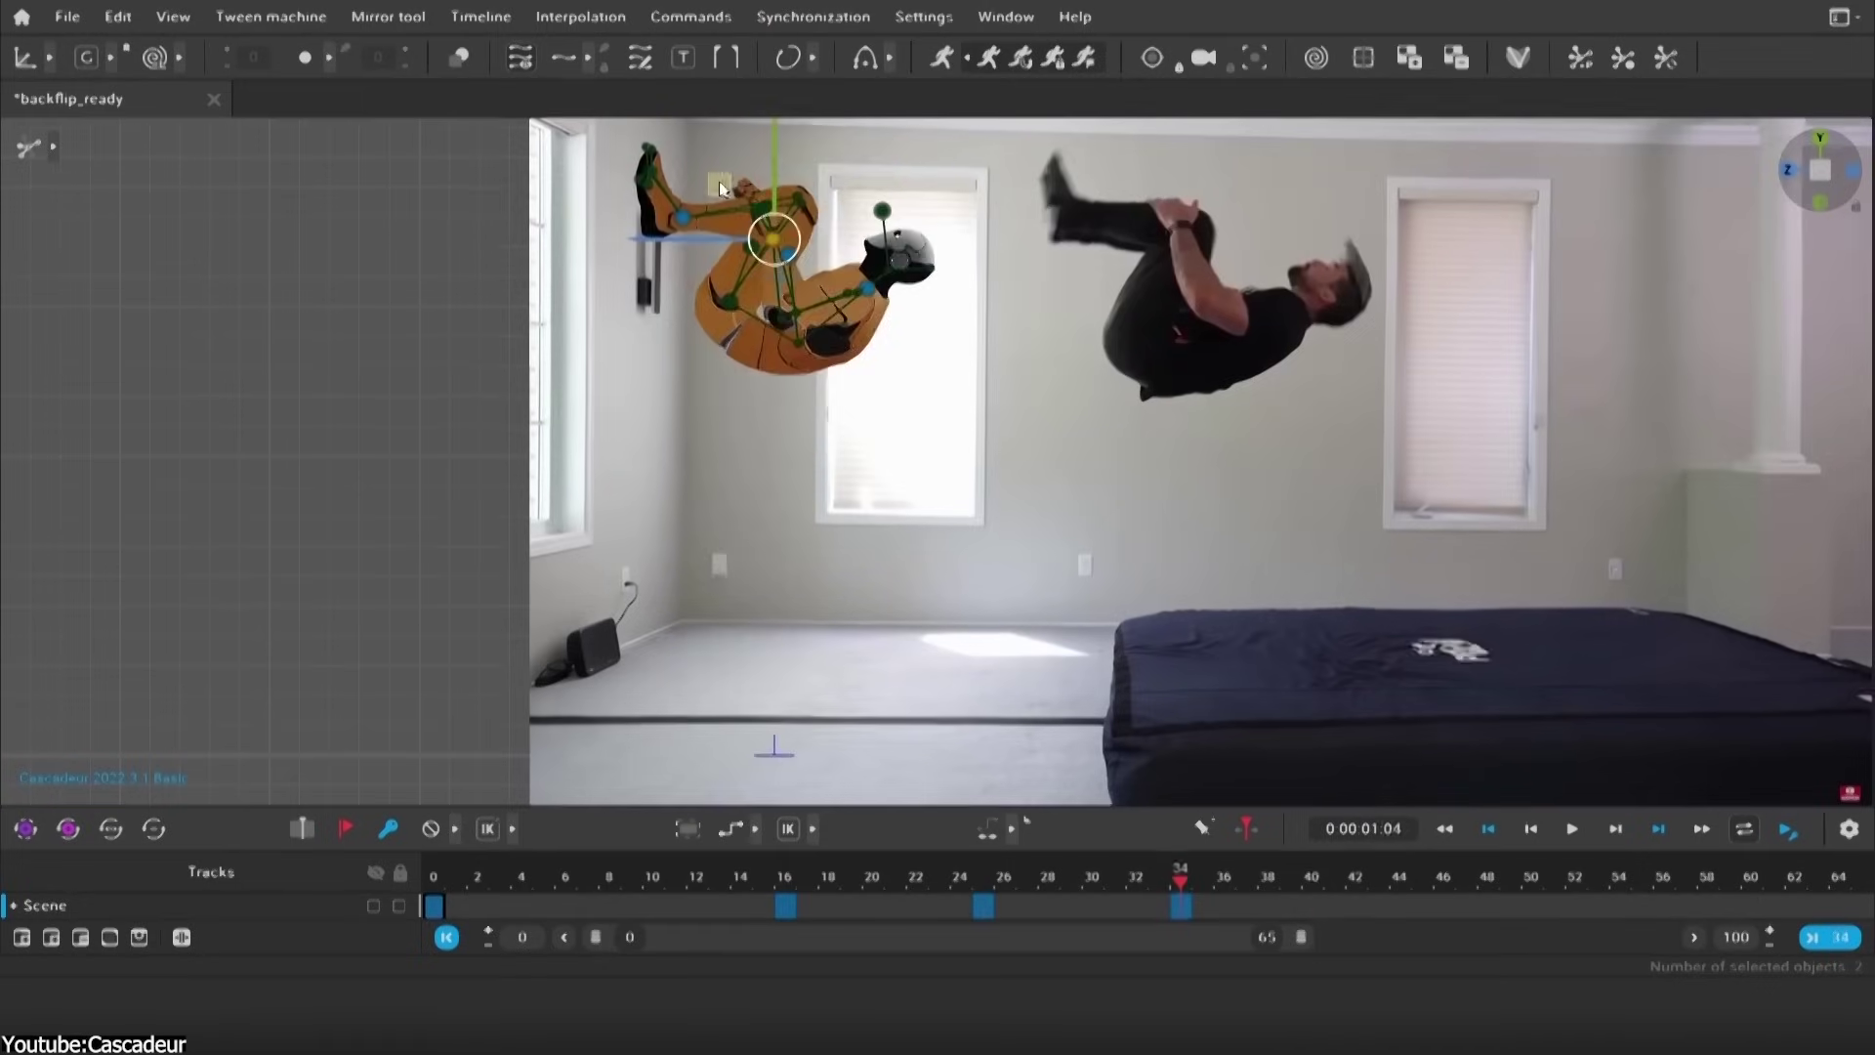
key(e)
key(ctrl+z)
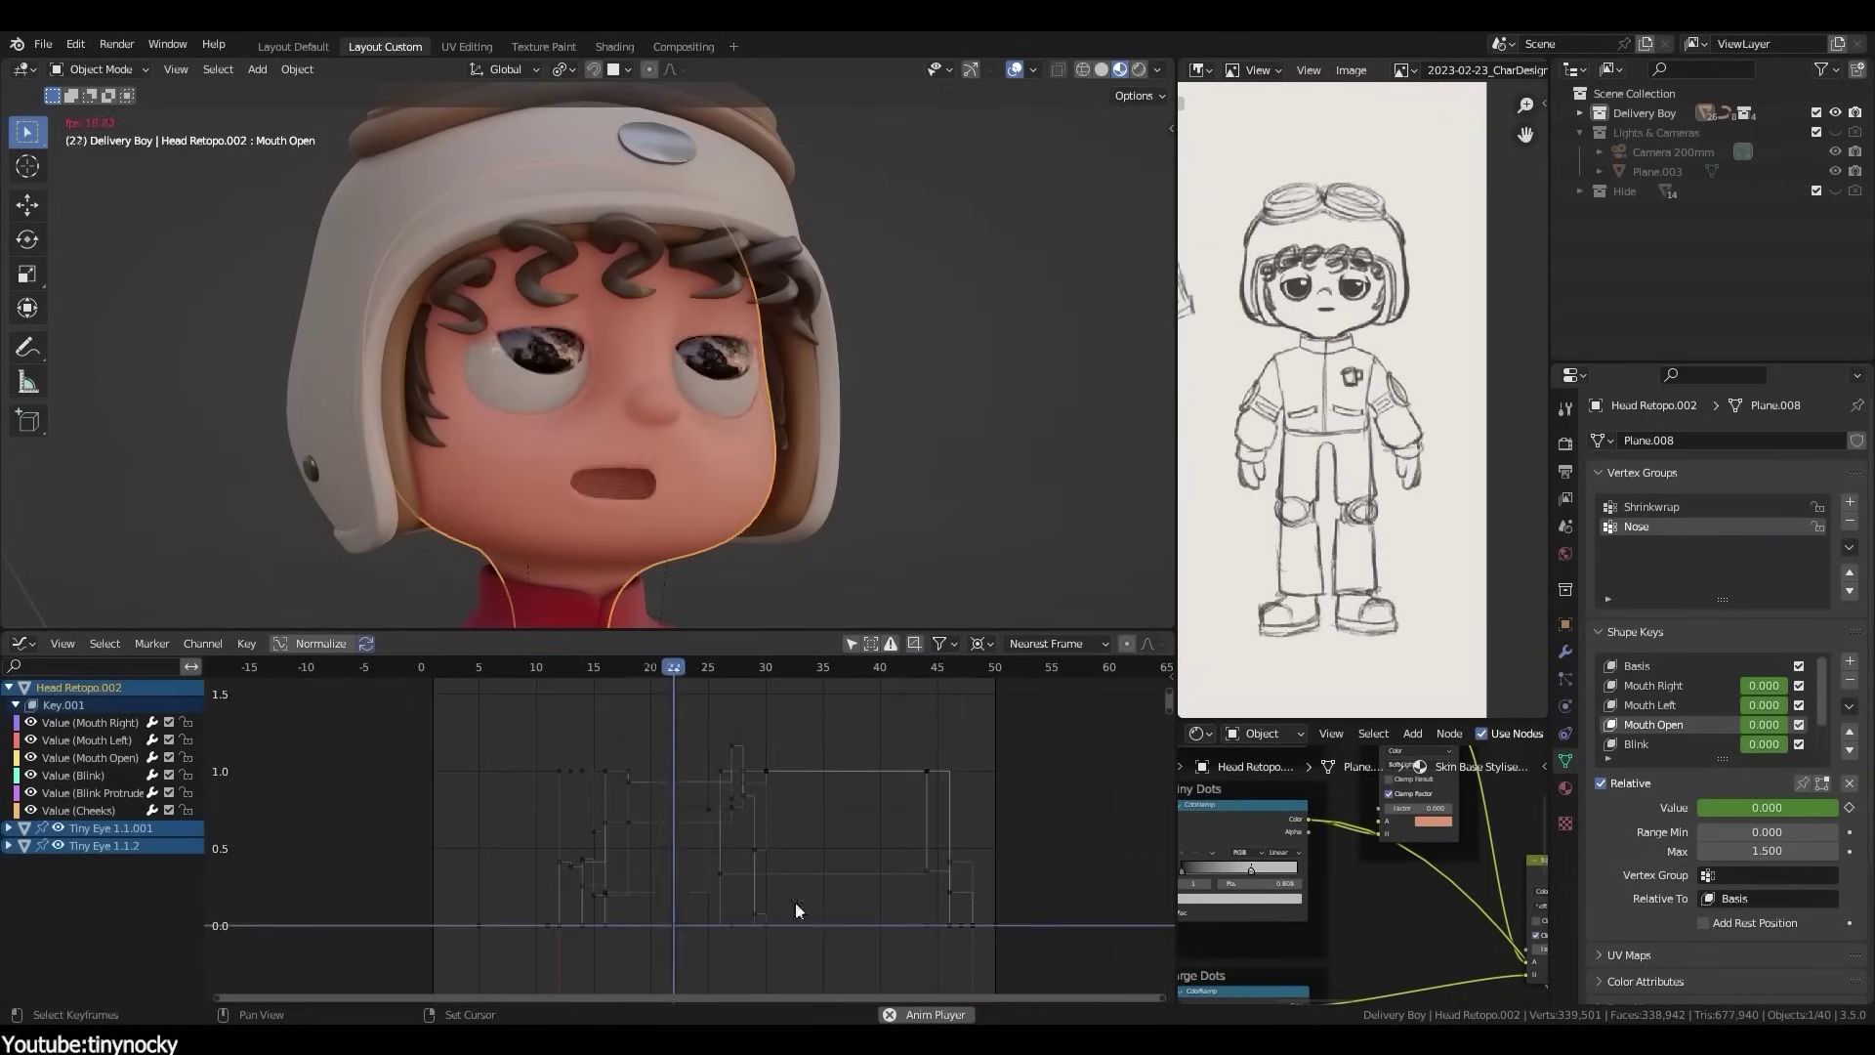
Step: Set all of the character animation's keyframes to stepped Constant interpolation
key(space)
key(t)
click(703, 840)
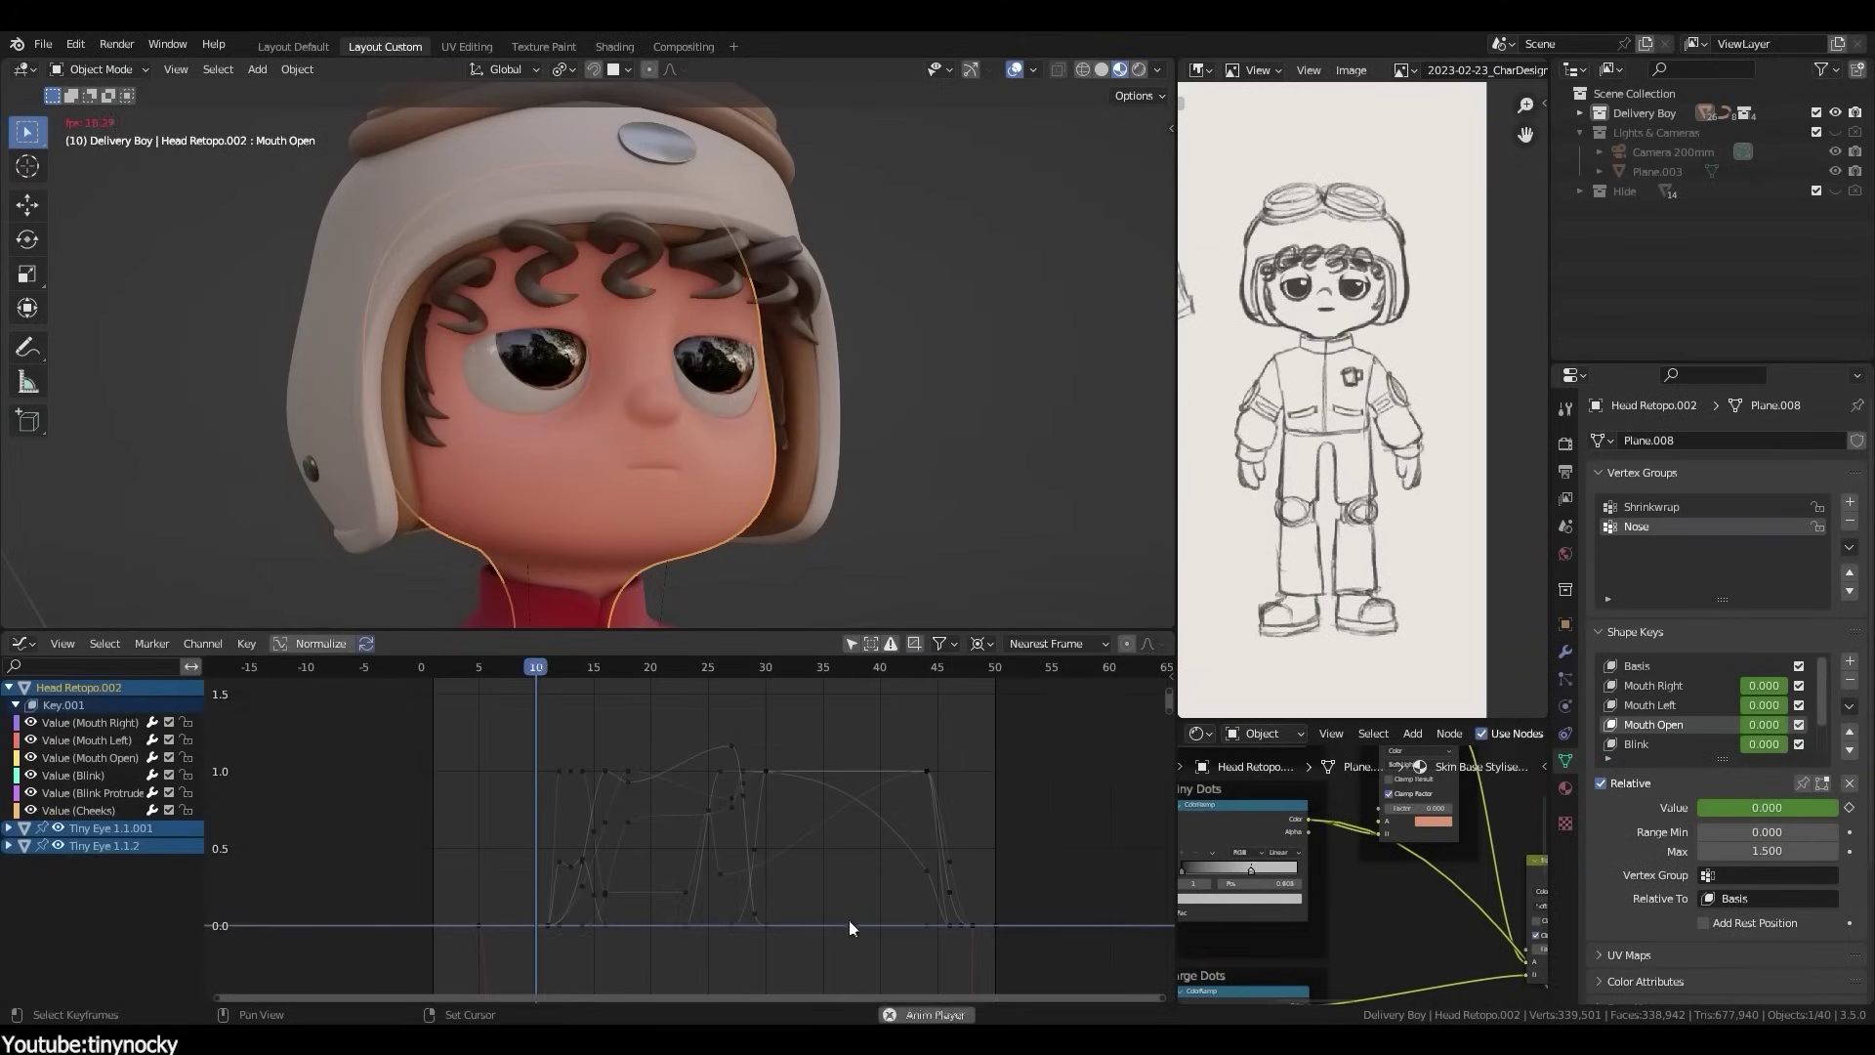
key(space)
key(a)
key(t)
click(718, 676)
Step: Replay from frame 1, then switch all keyframes to smooth Bezier interpolation
key(space)
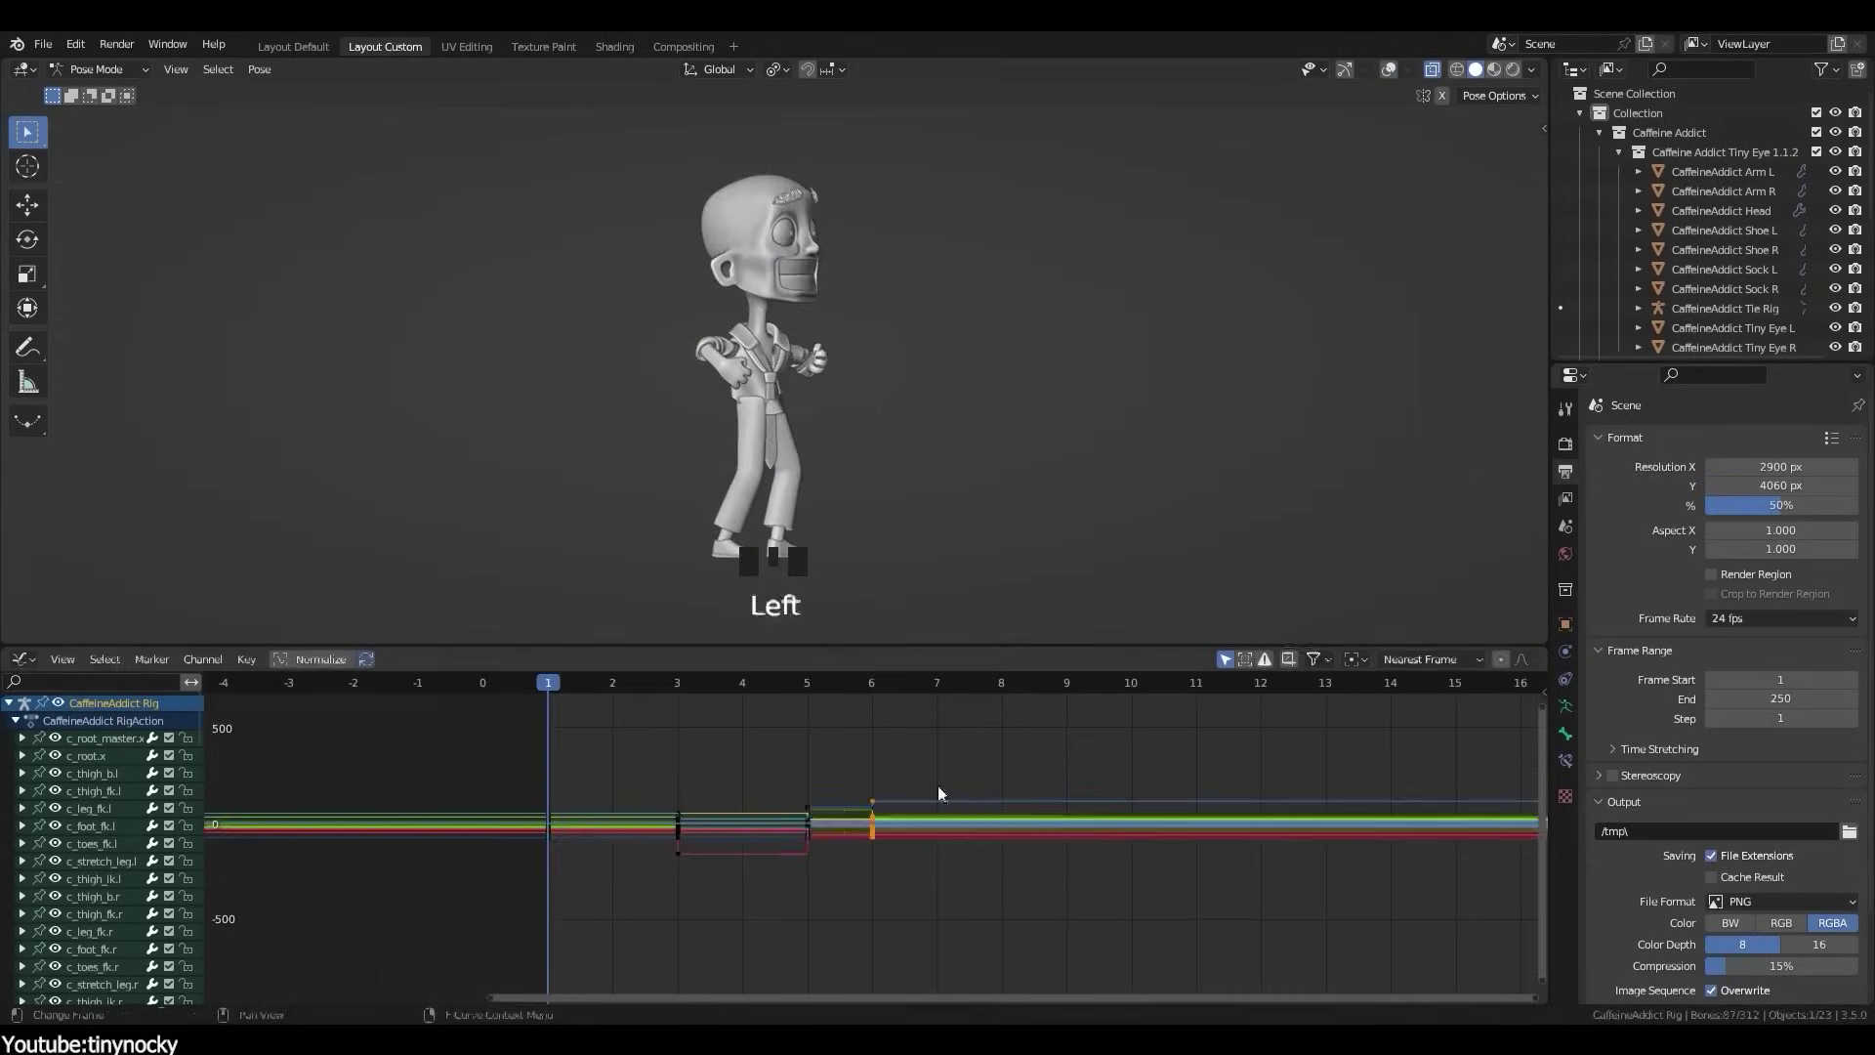
click(493, 689)
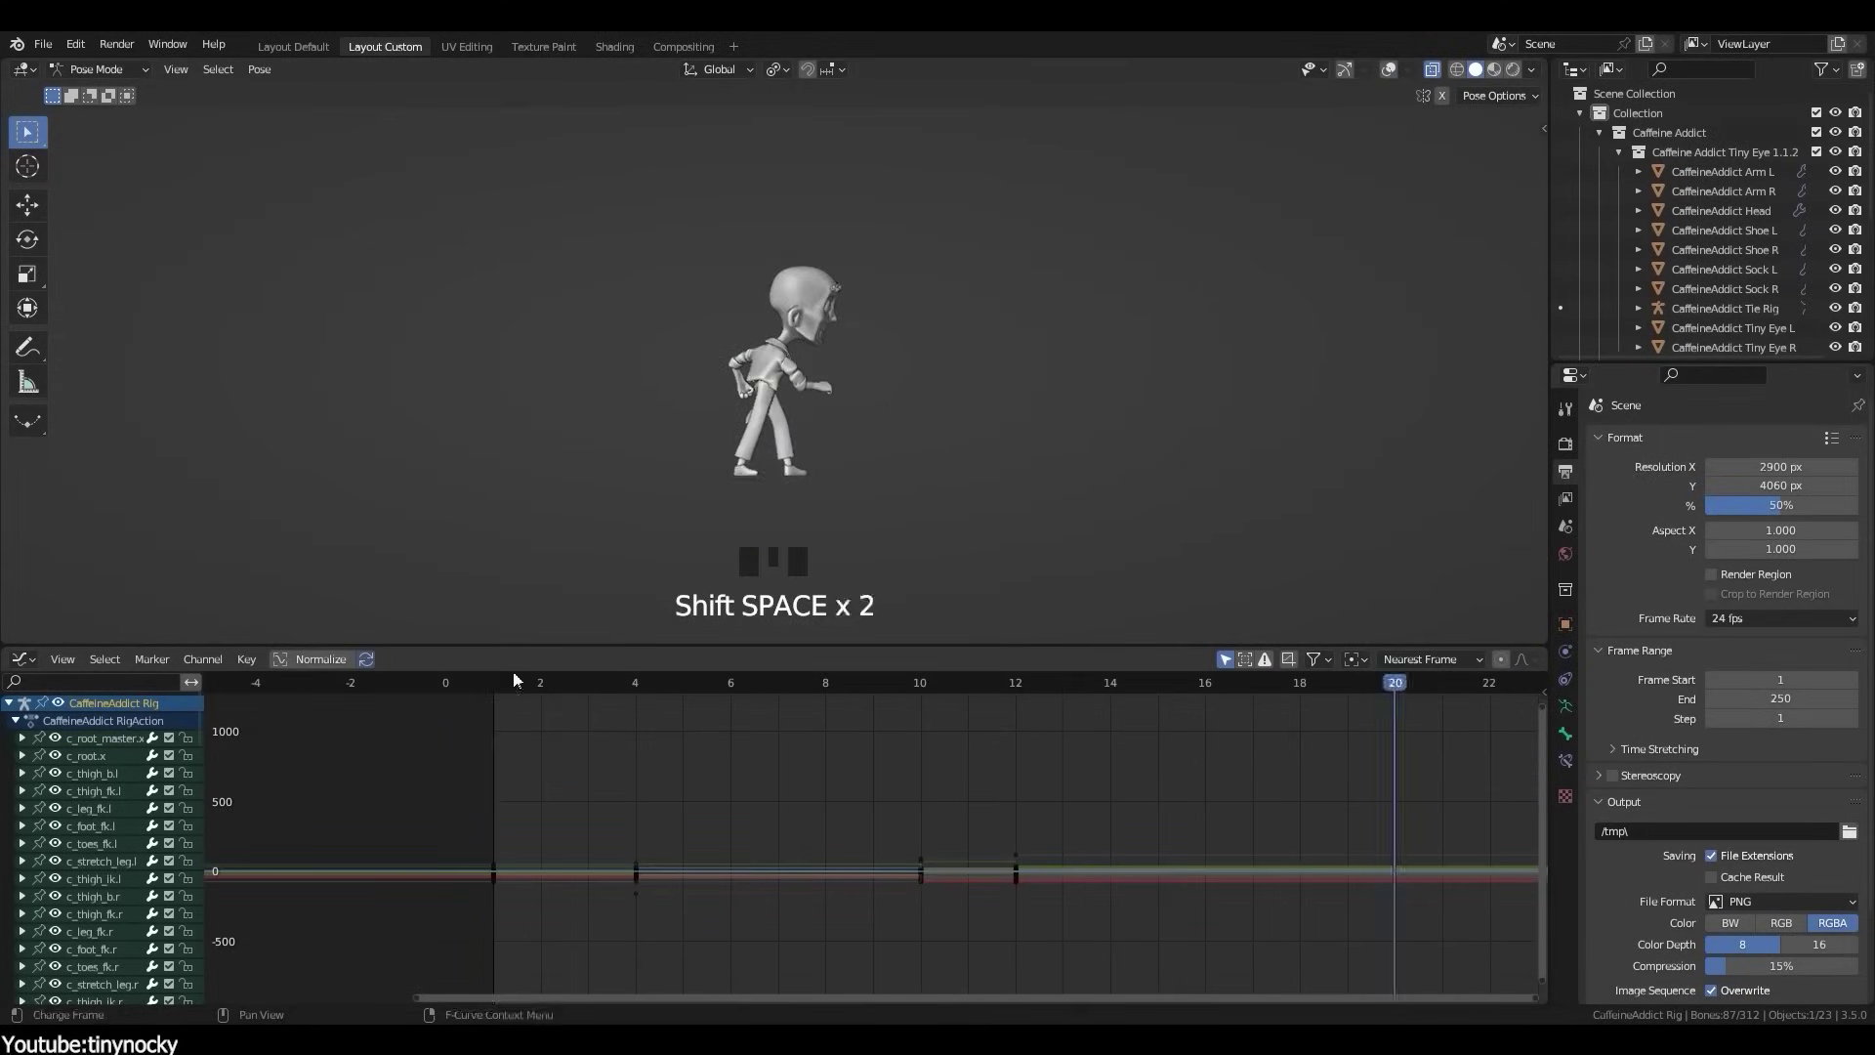
key(shift+space)
scroll(1010, 460, up, 2)
key(a)
key(a)
key(t)
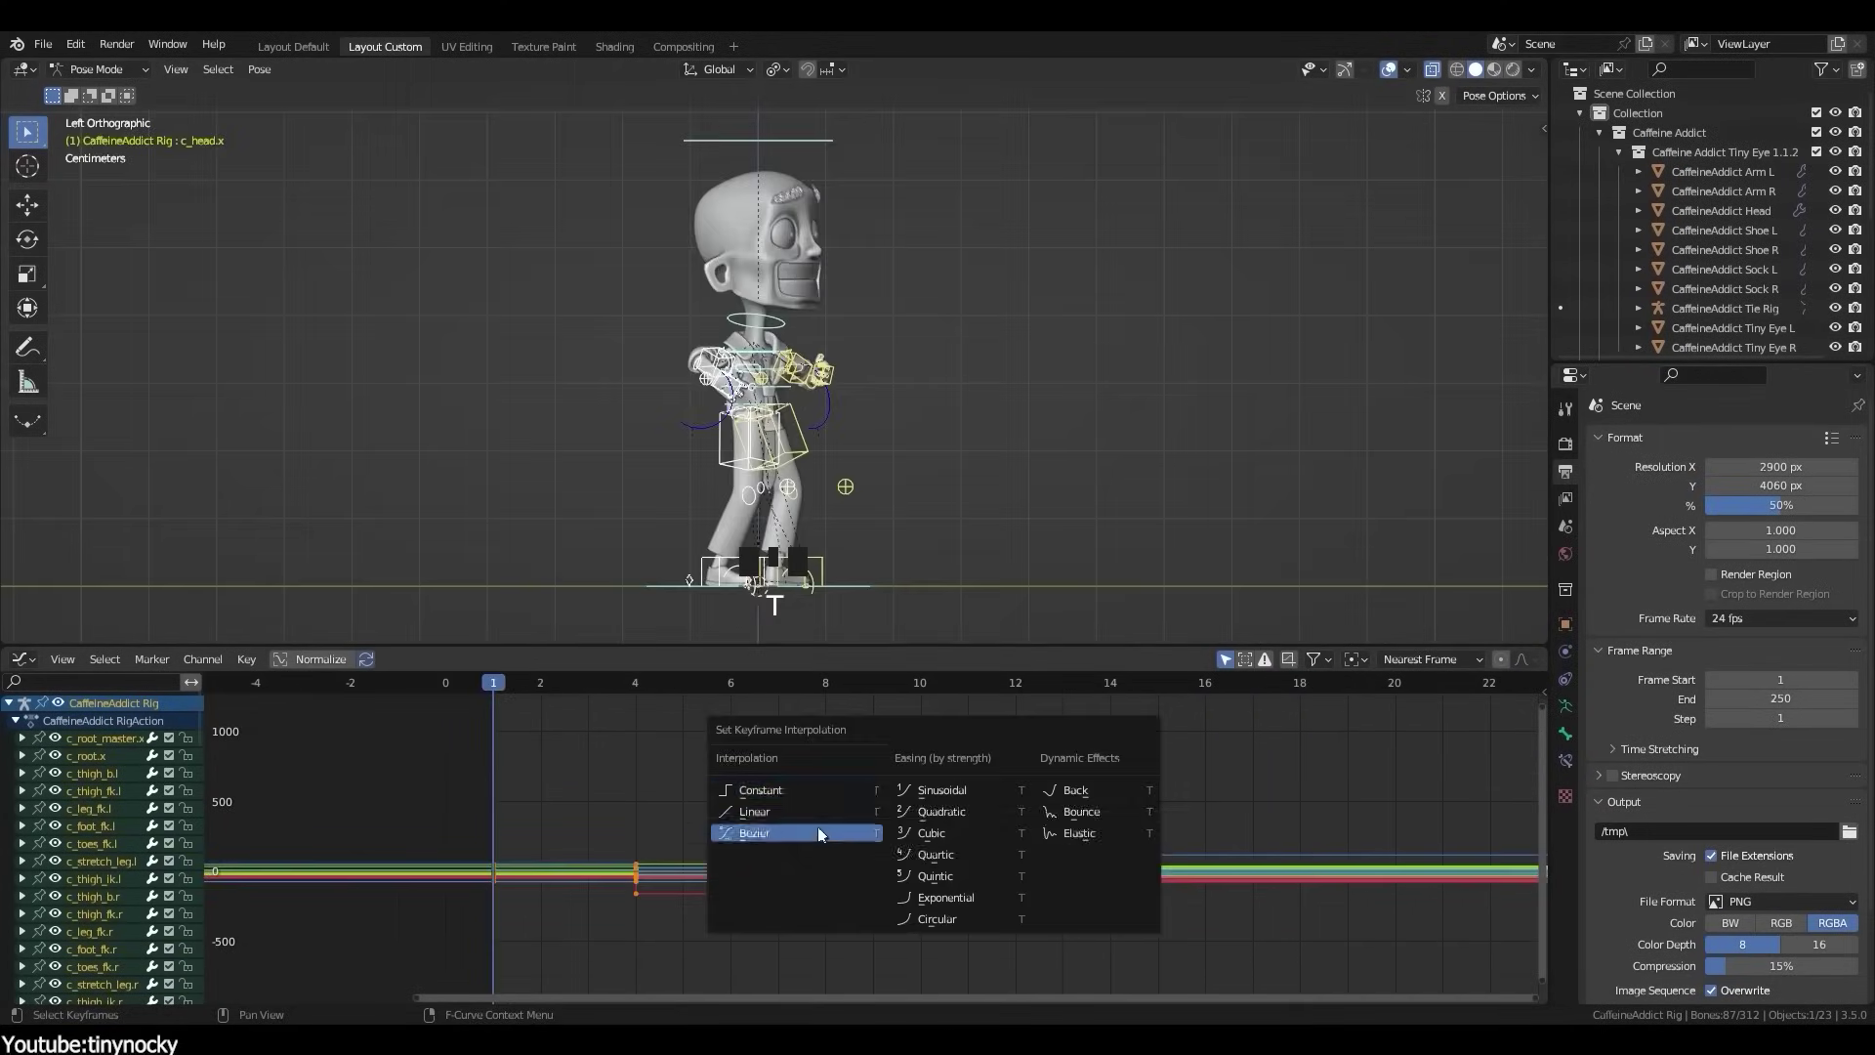
click(817, 833)
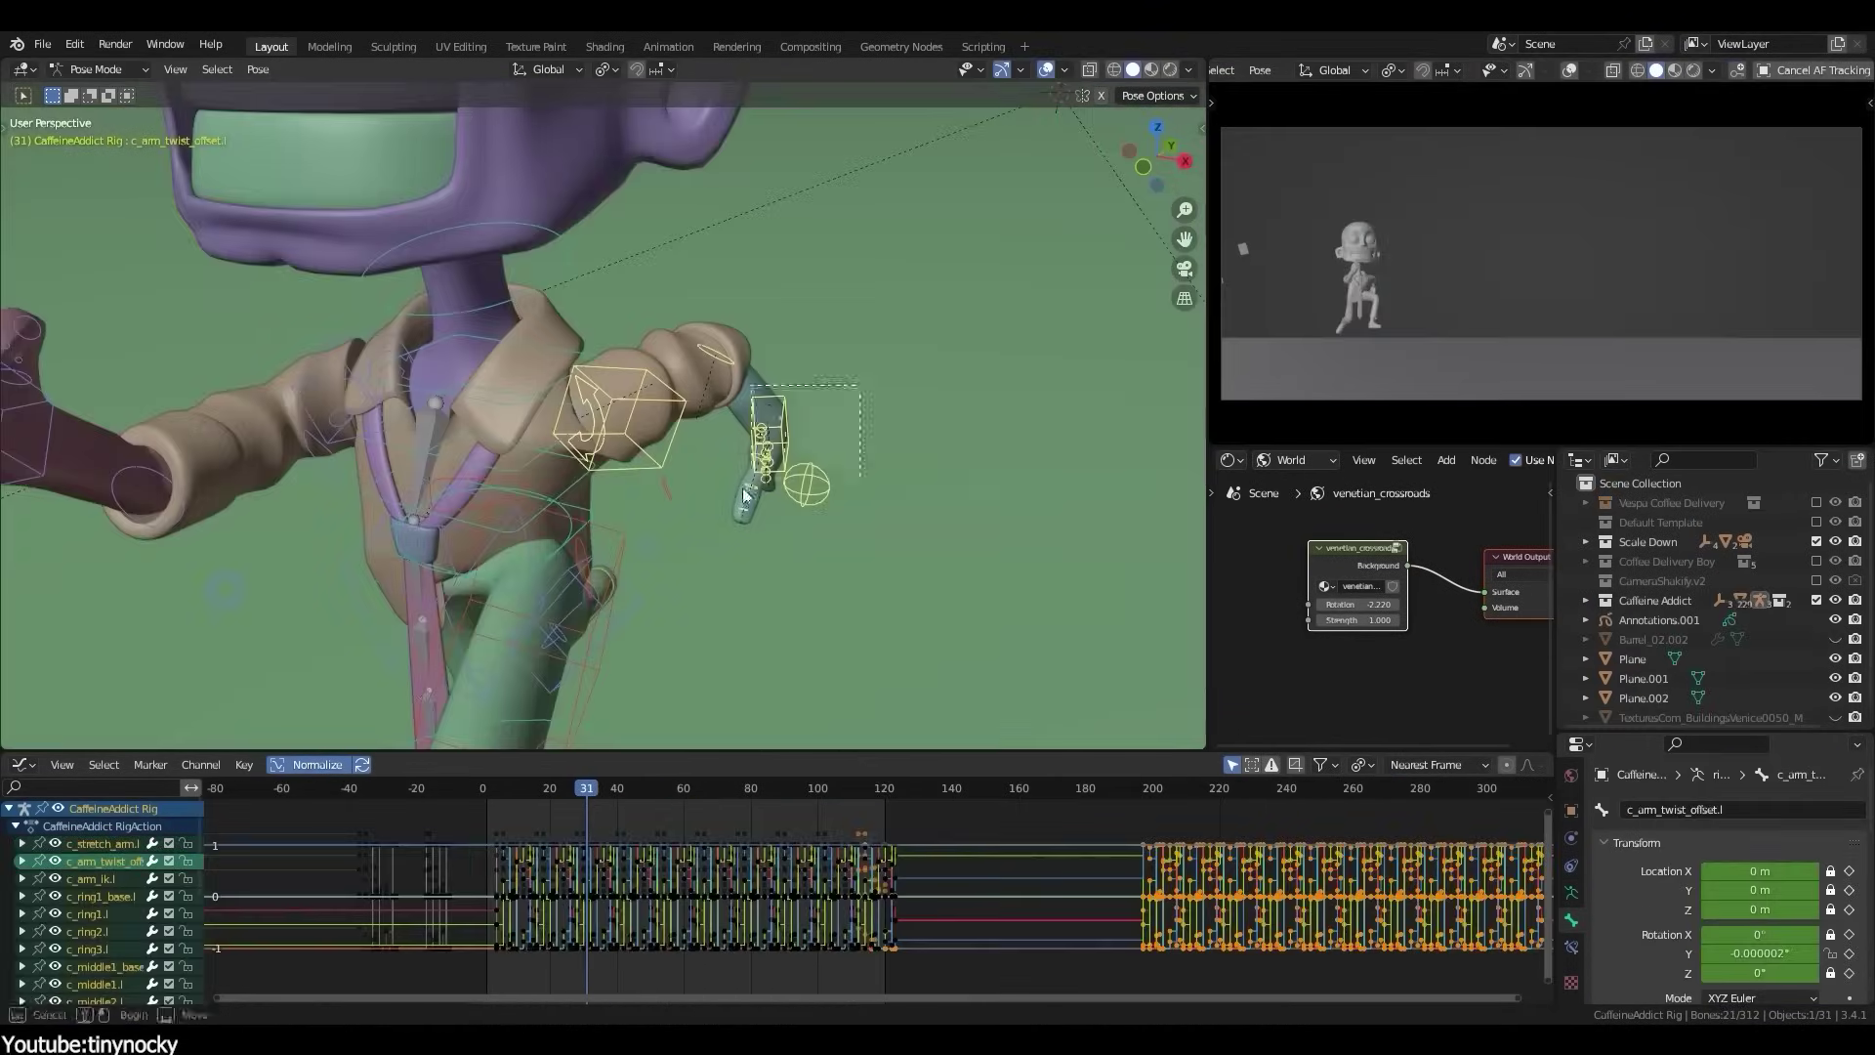
drag(1084, 812, 750, 1006)
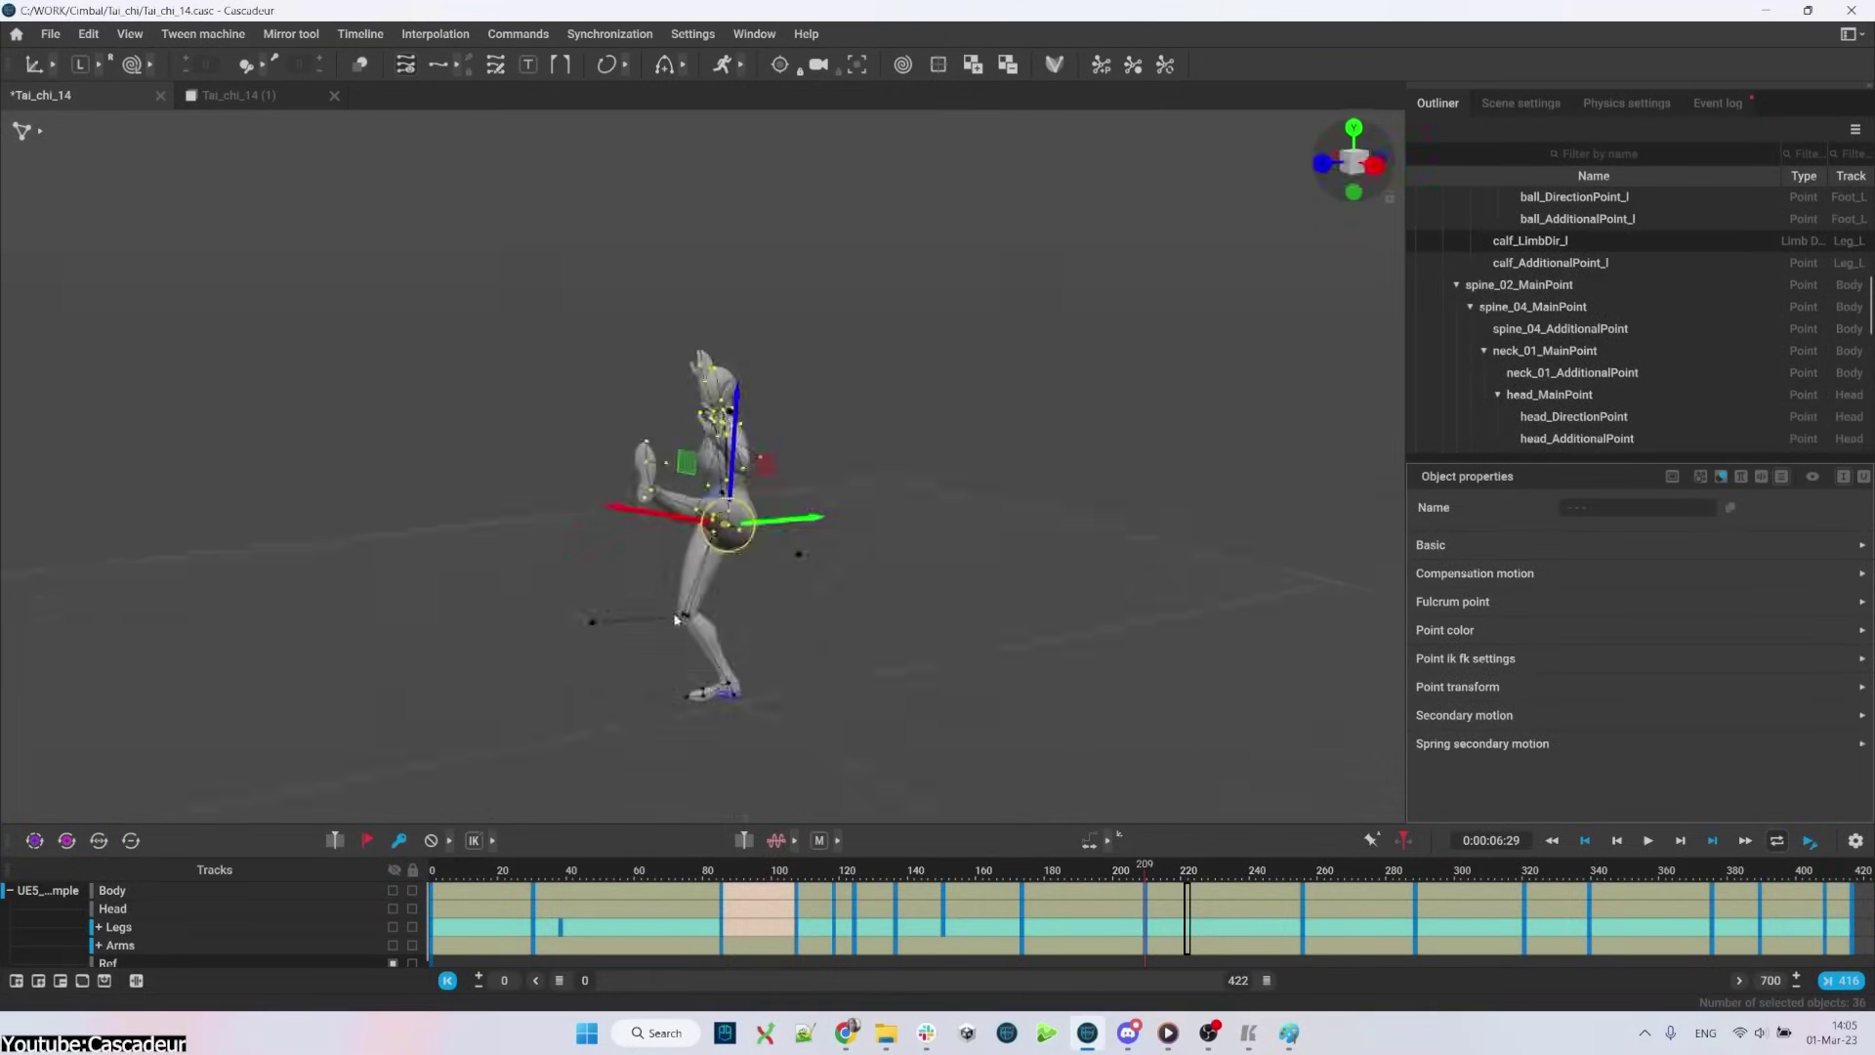
Step: Select the tai chi character's upper-body rig points from a high front view
click(701, 544)
right_drag(701, 544, 777, 673)
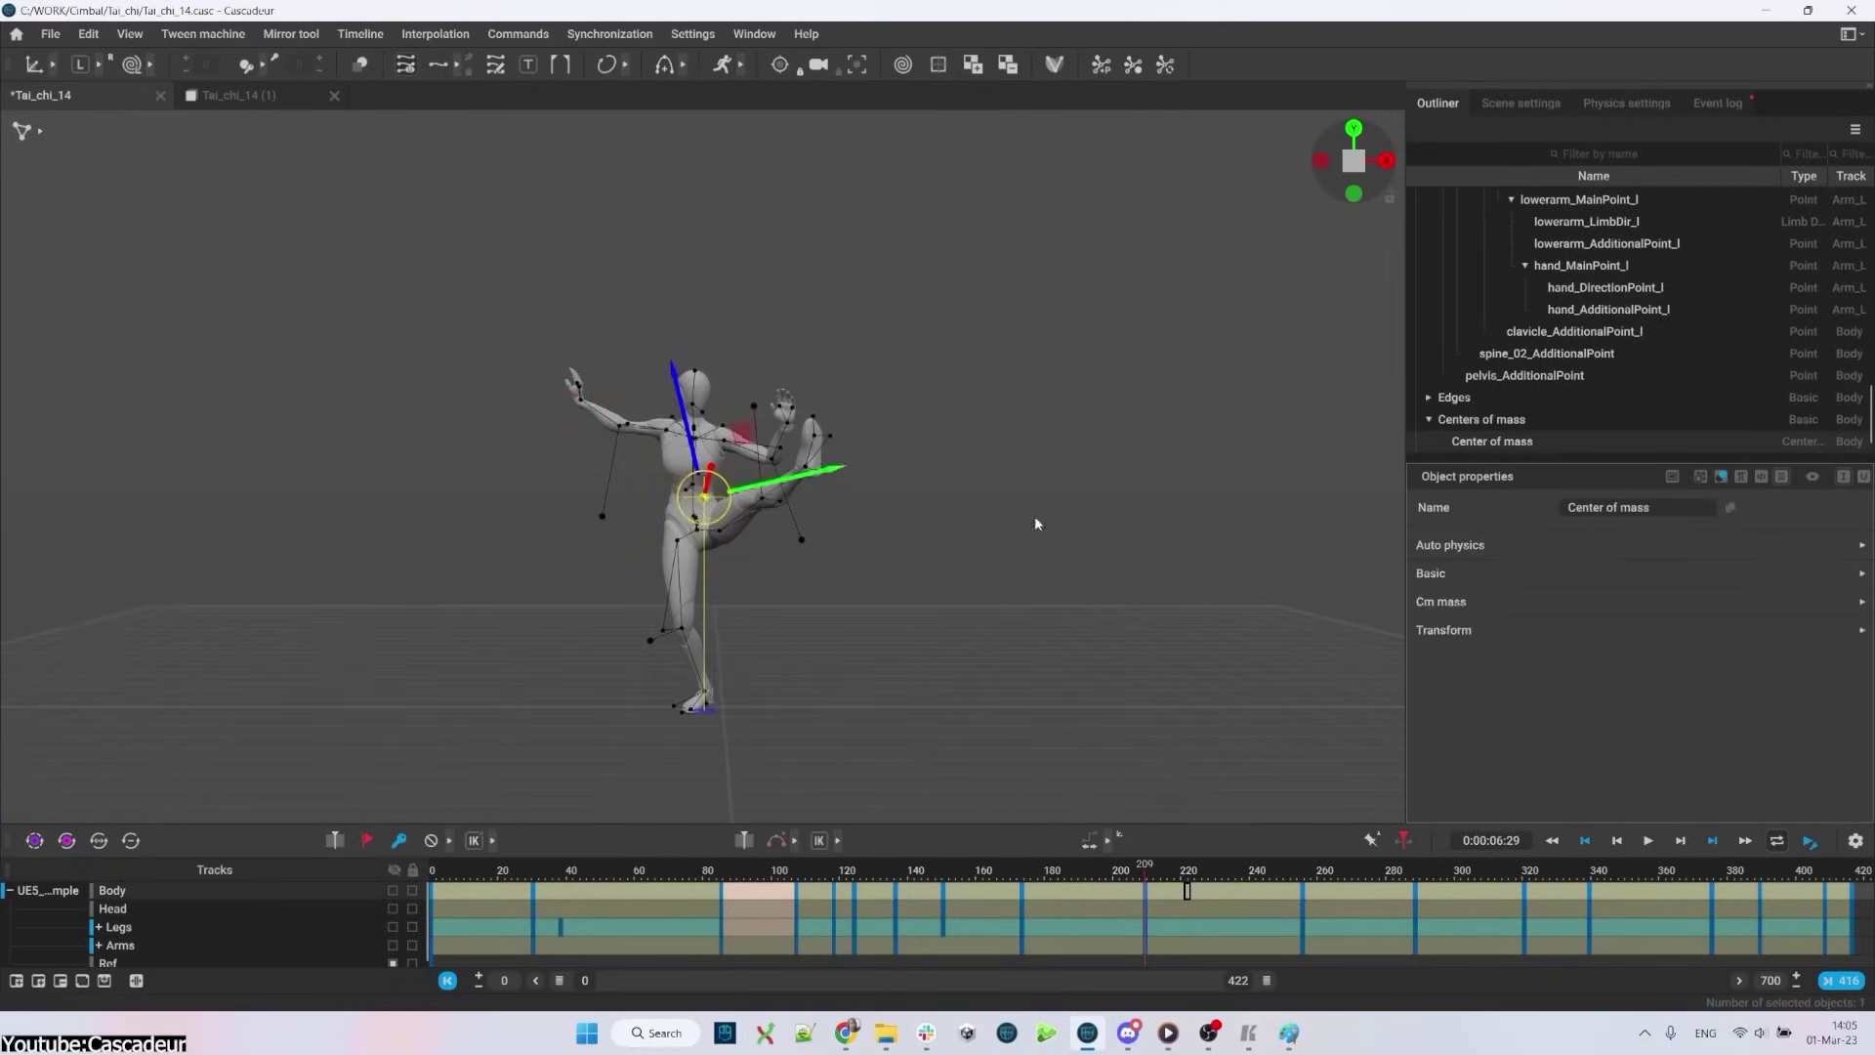
click(662, 540)
click(684, 552)
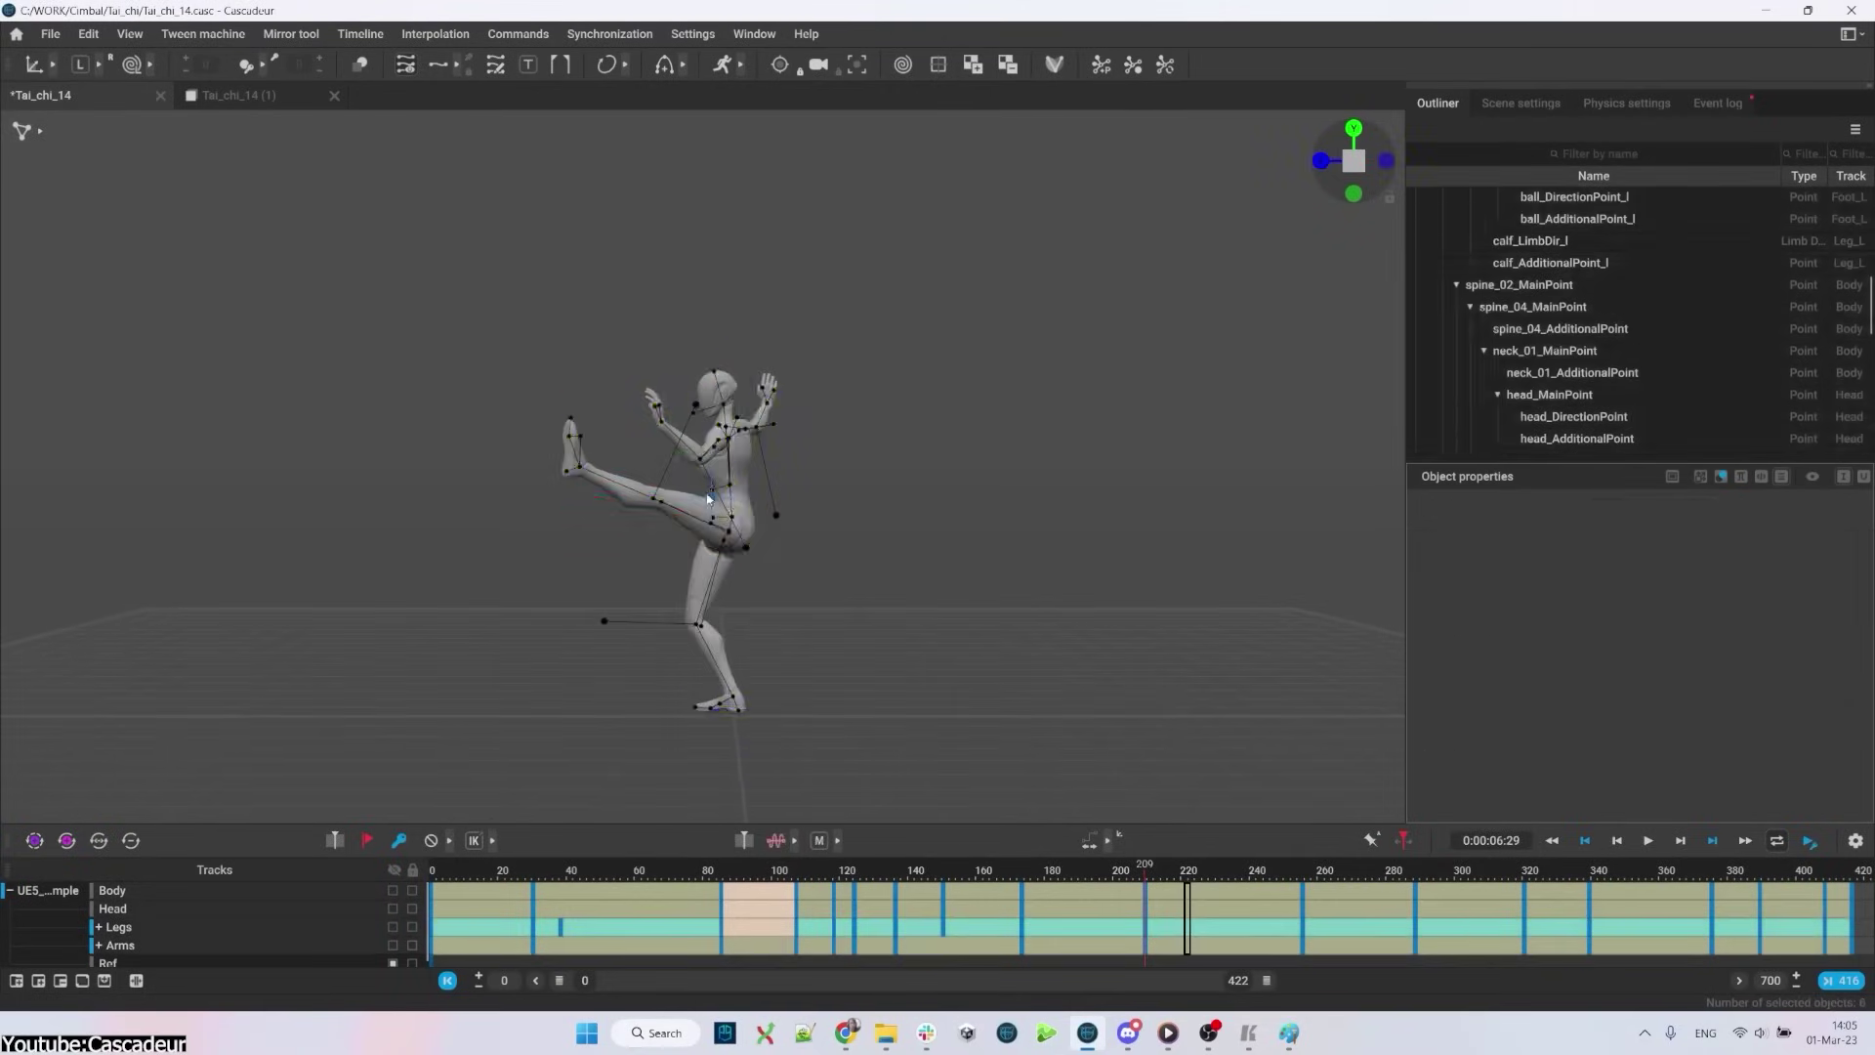
right_drag(683, 551, 801, 724)
drag(718, 451, 719, 453)
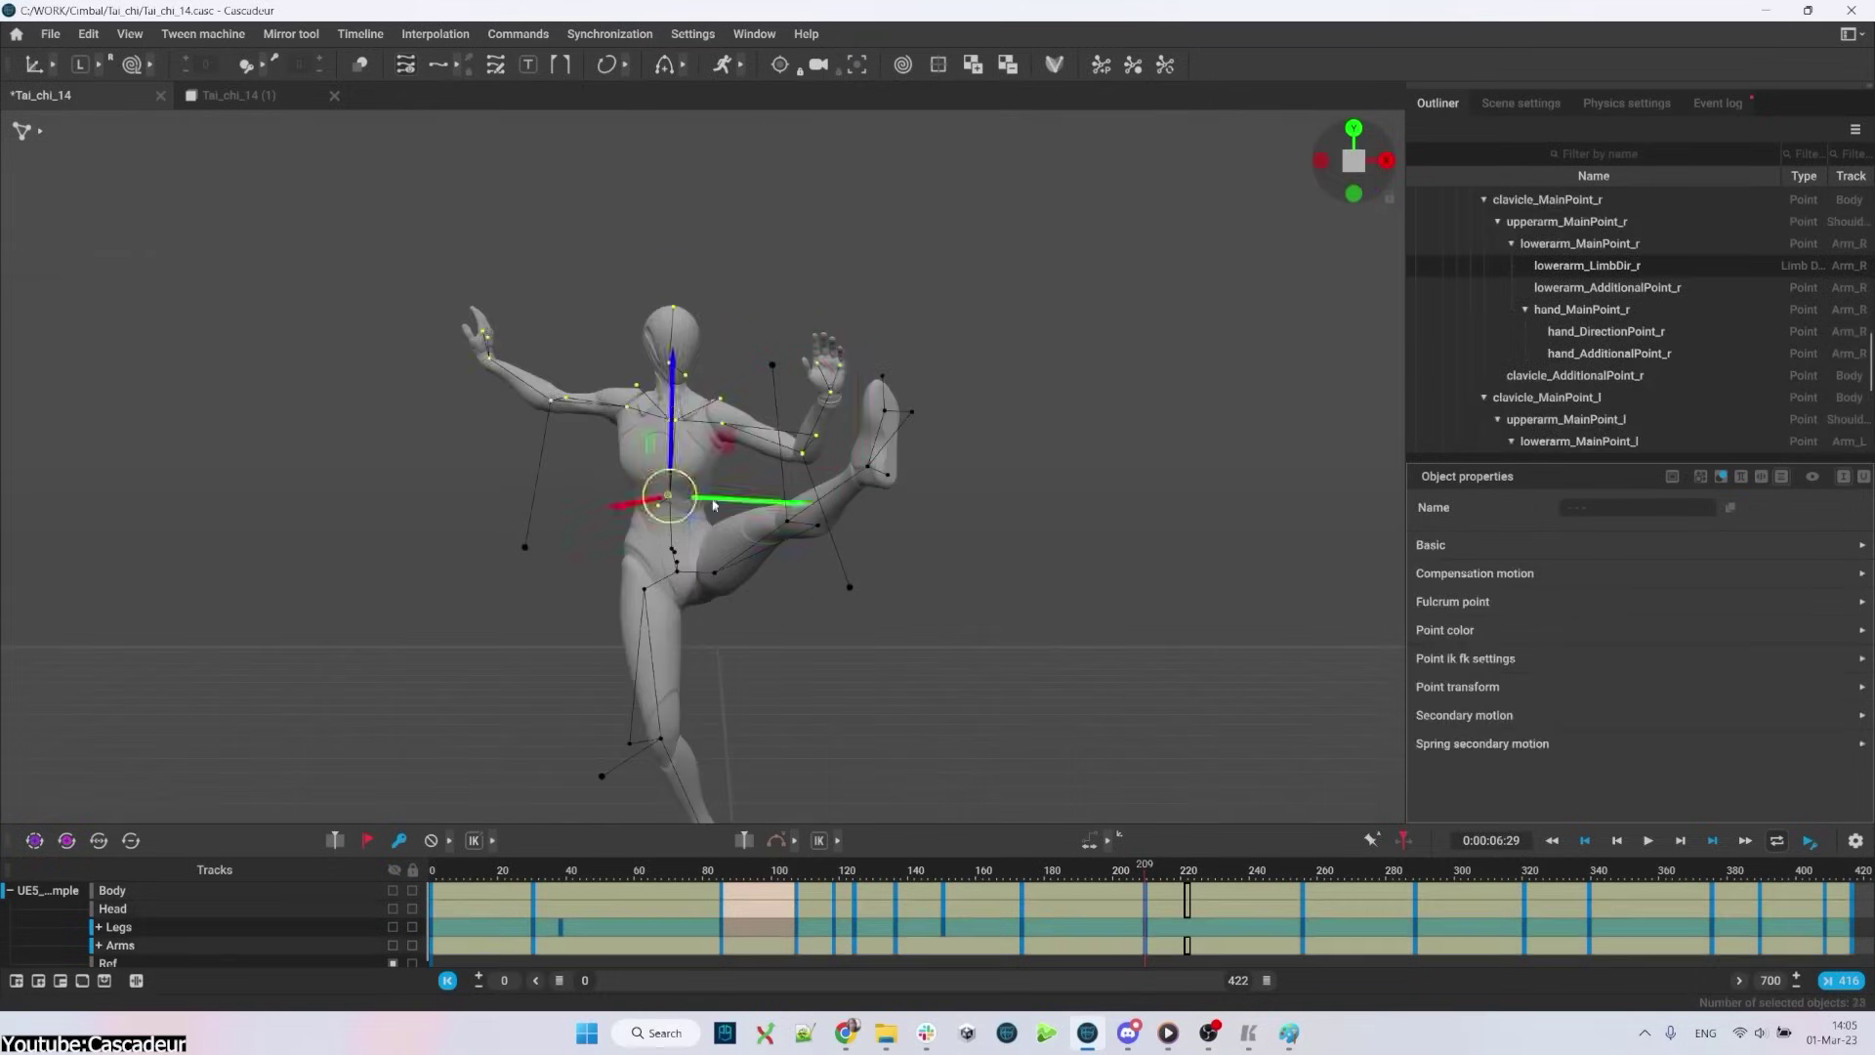
key(ctrl+z)
Step: Select the raised hand's points and a group of eight rig points from a side angle
right_drag(913, 523, 956, 564)
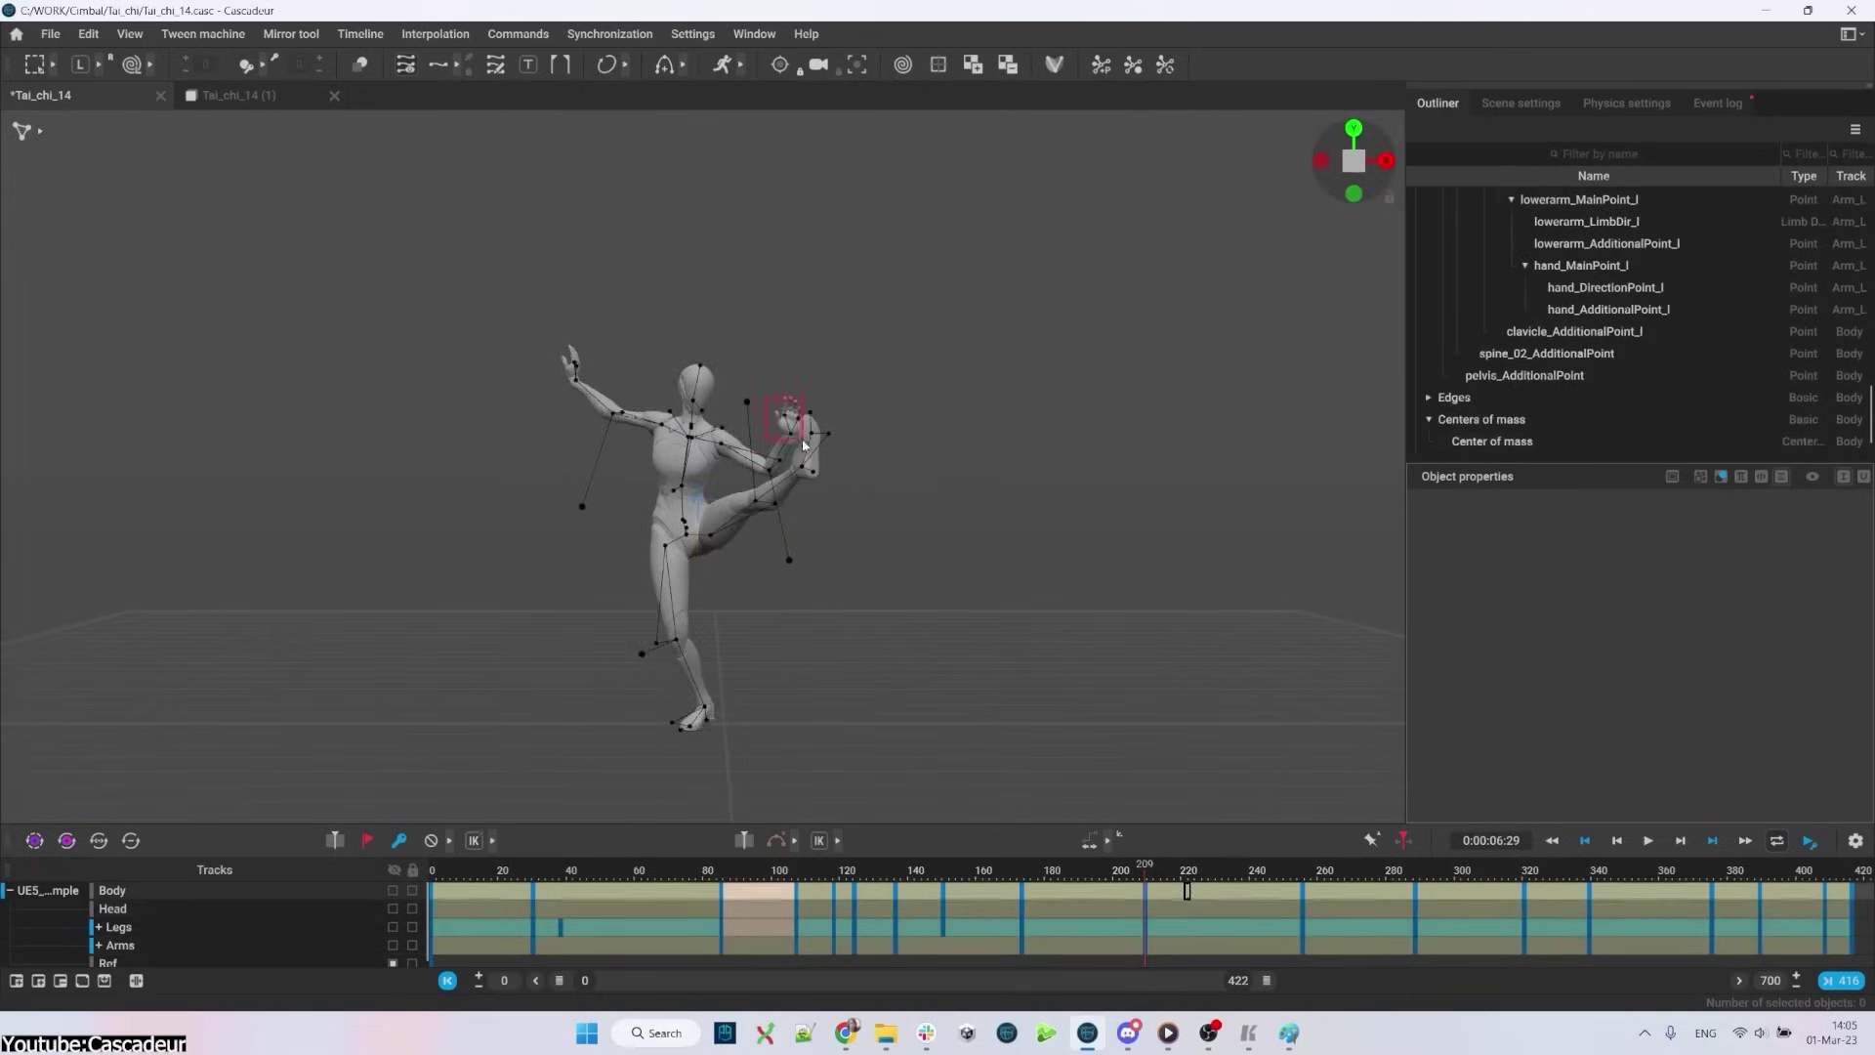
drag(803, 444, 802, 445)
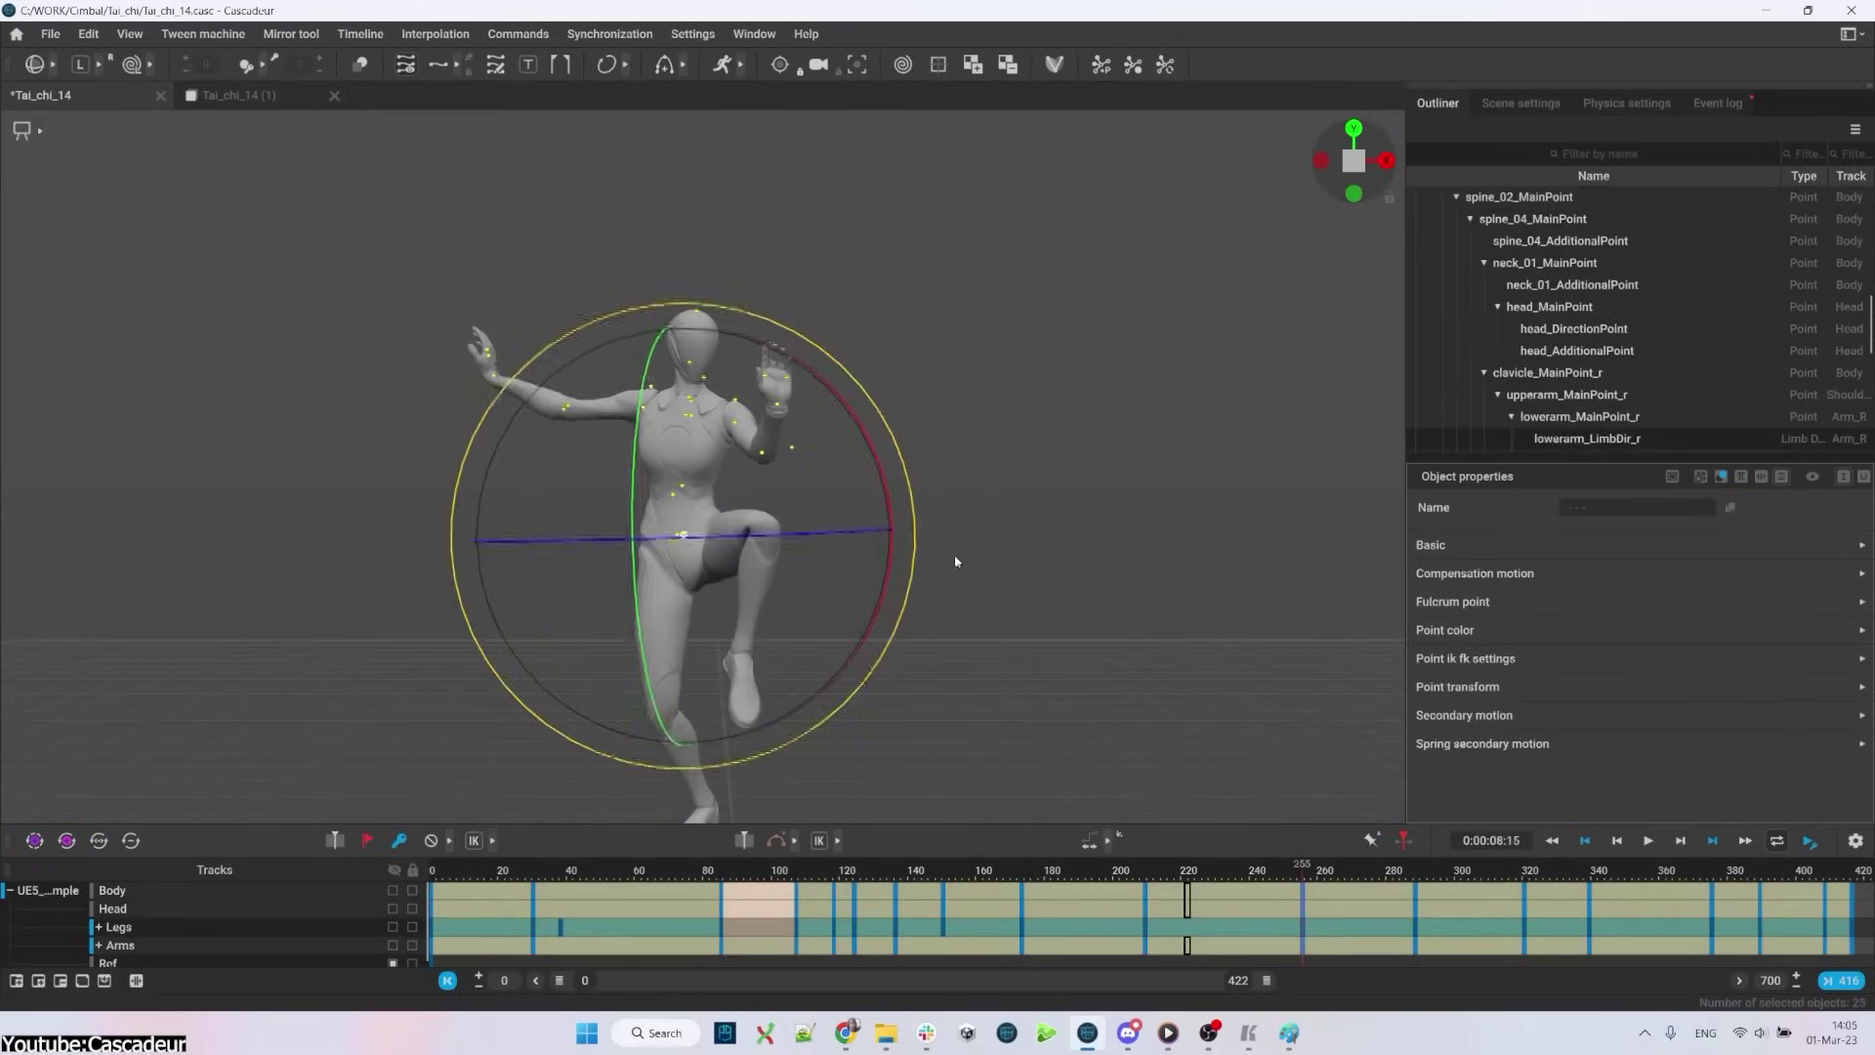
key(ctrl+z)
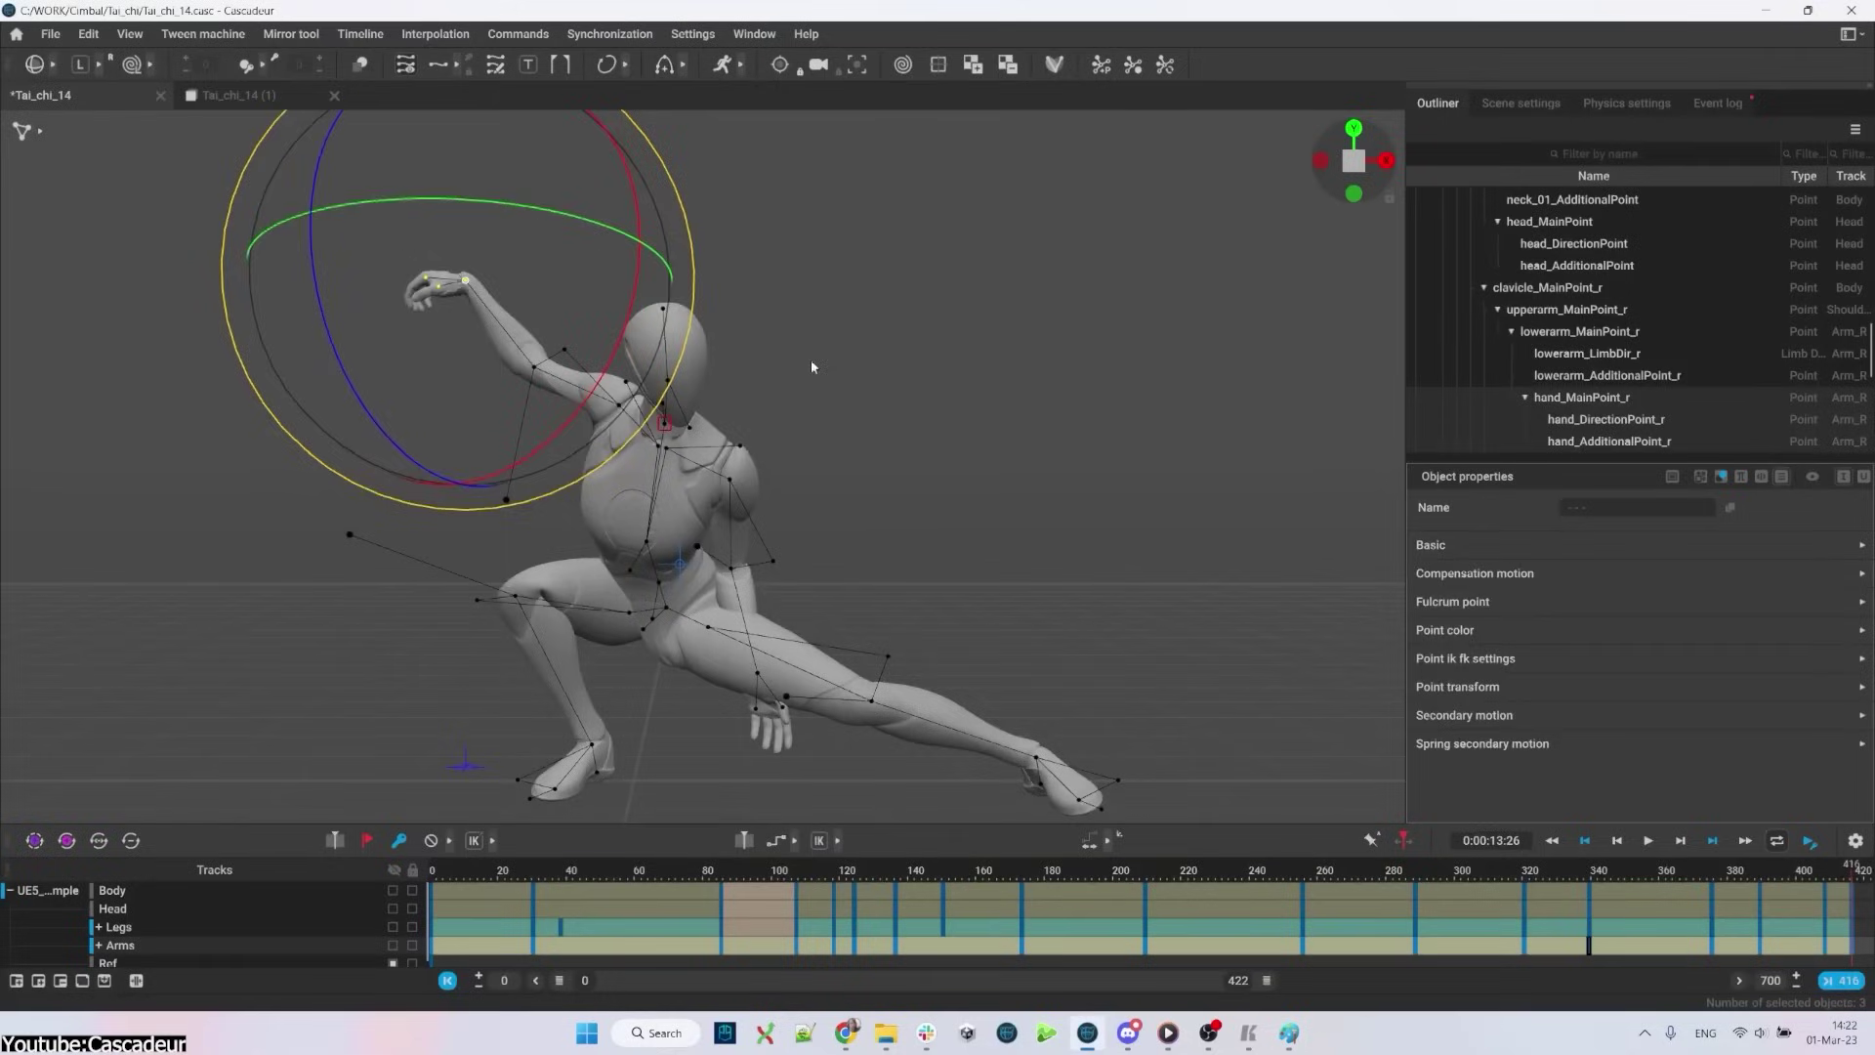
click(719, 489)
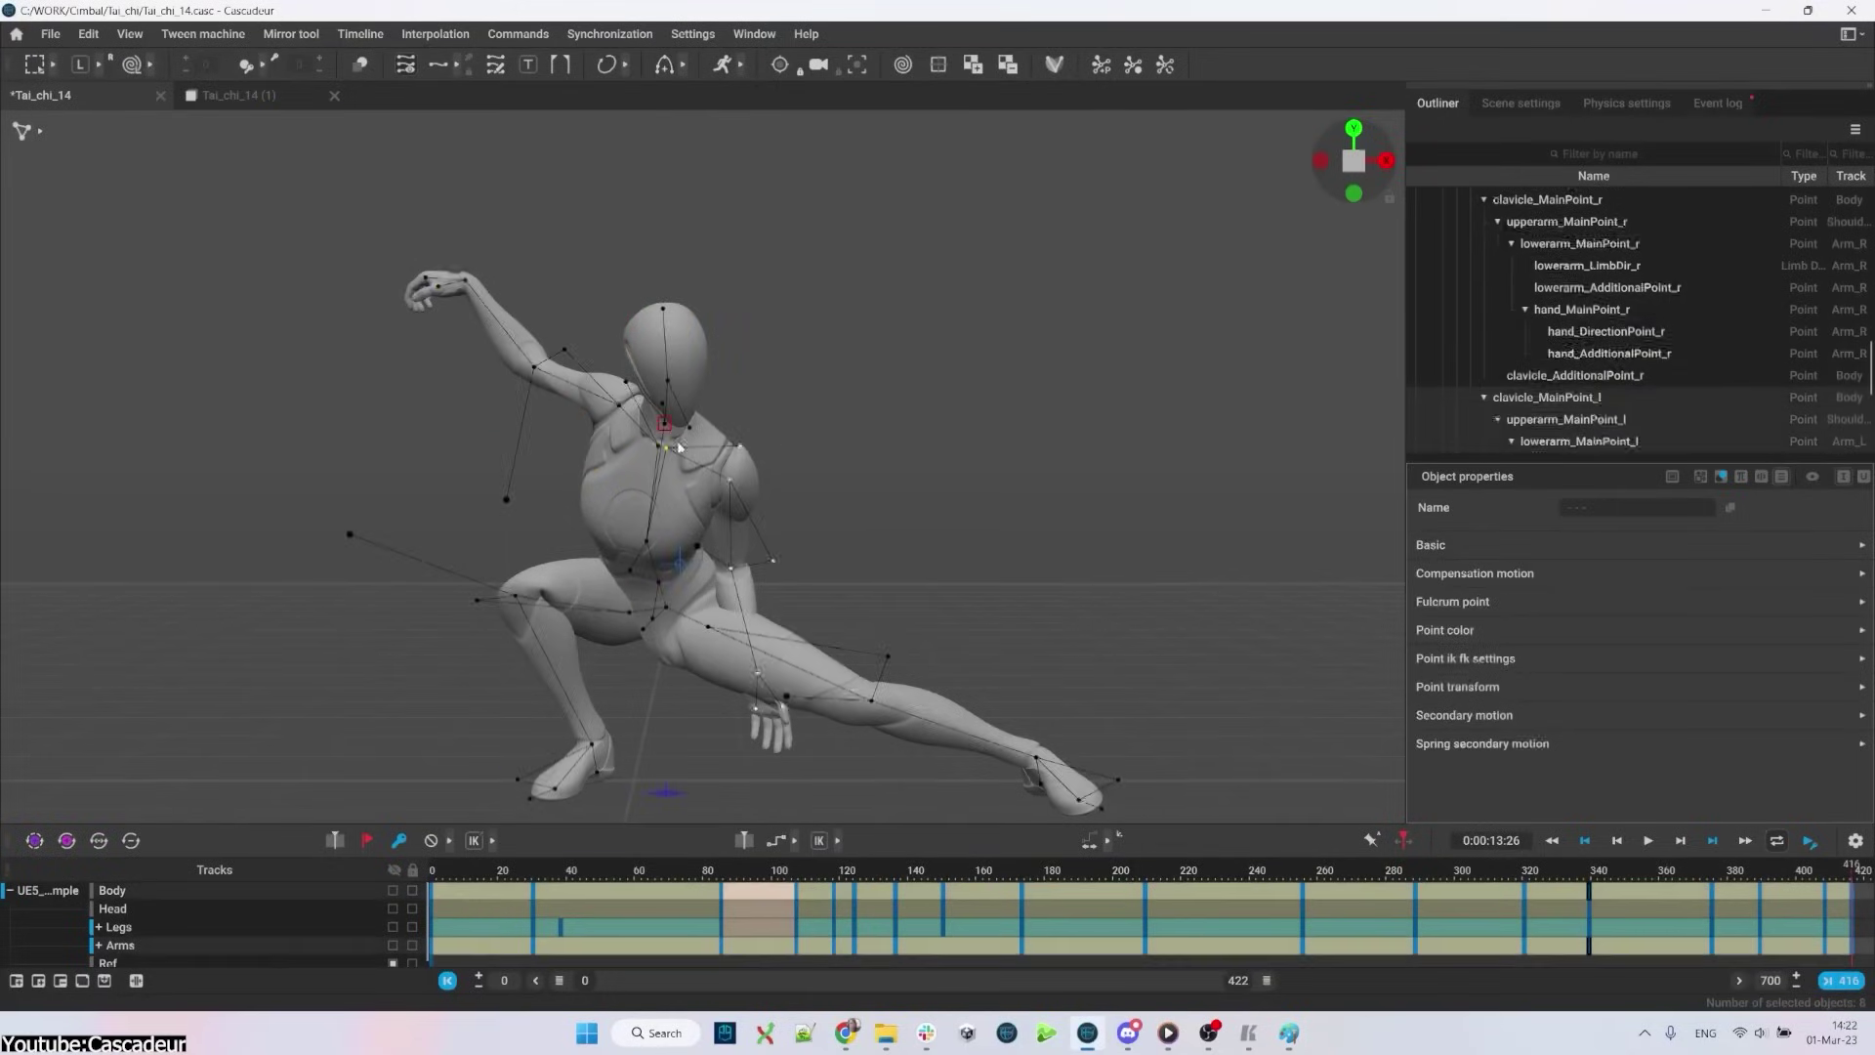
right_drag(720, 488, 857, 454)
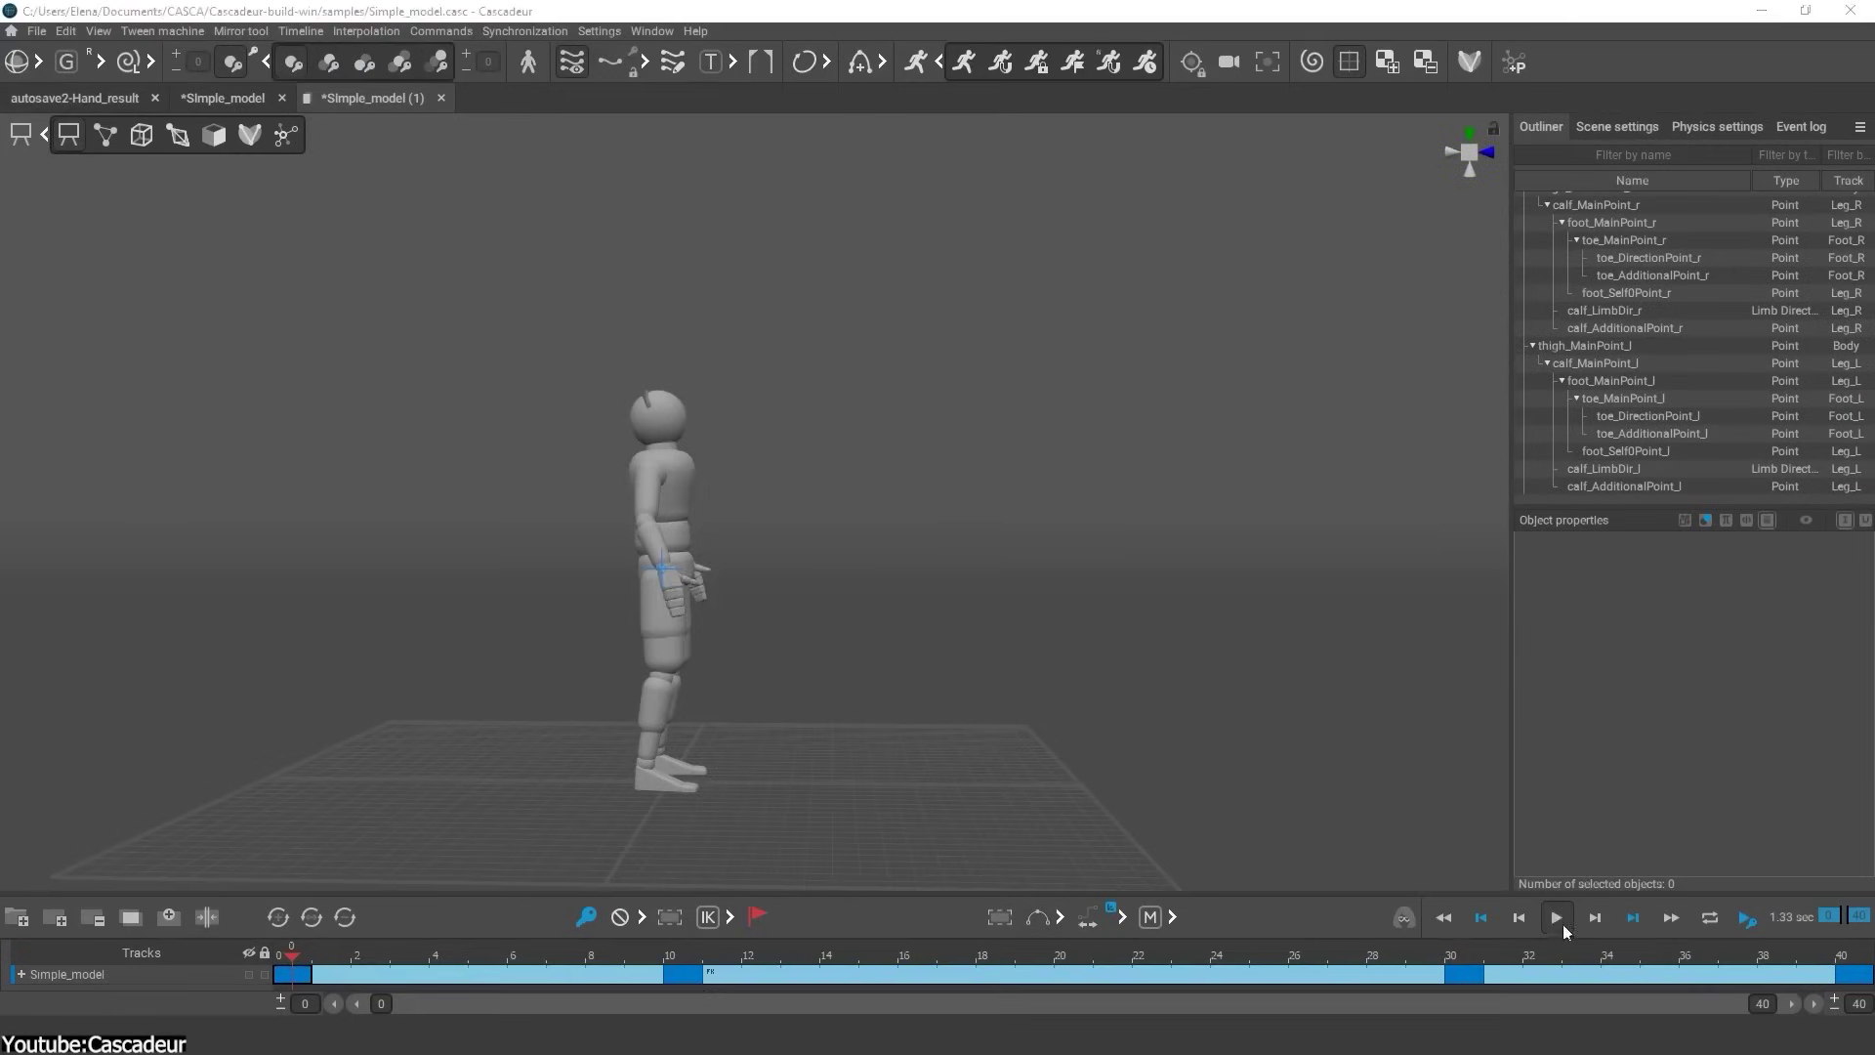
Step: Play the jump, scrub back to frame 4, and select the left foot's control points
click(1562, 923)
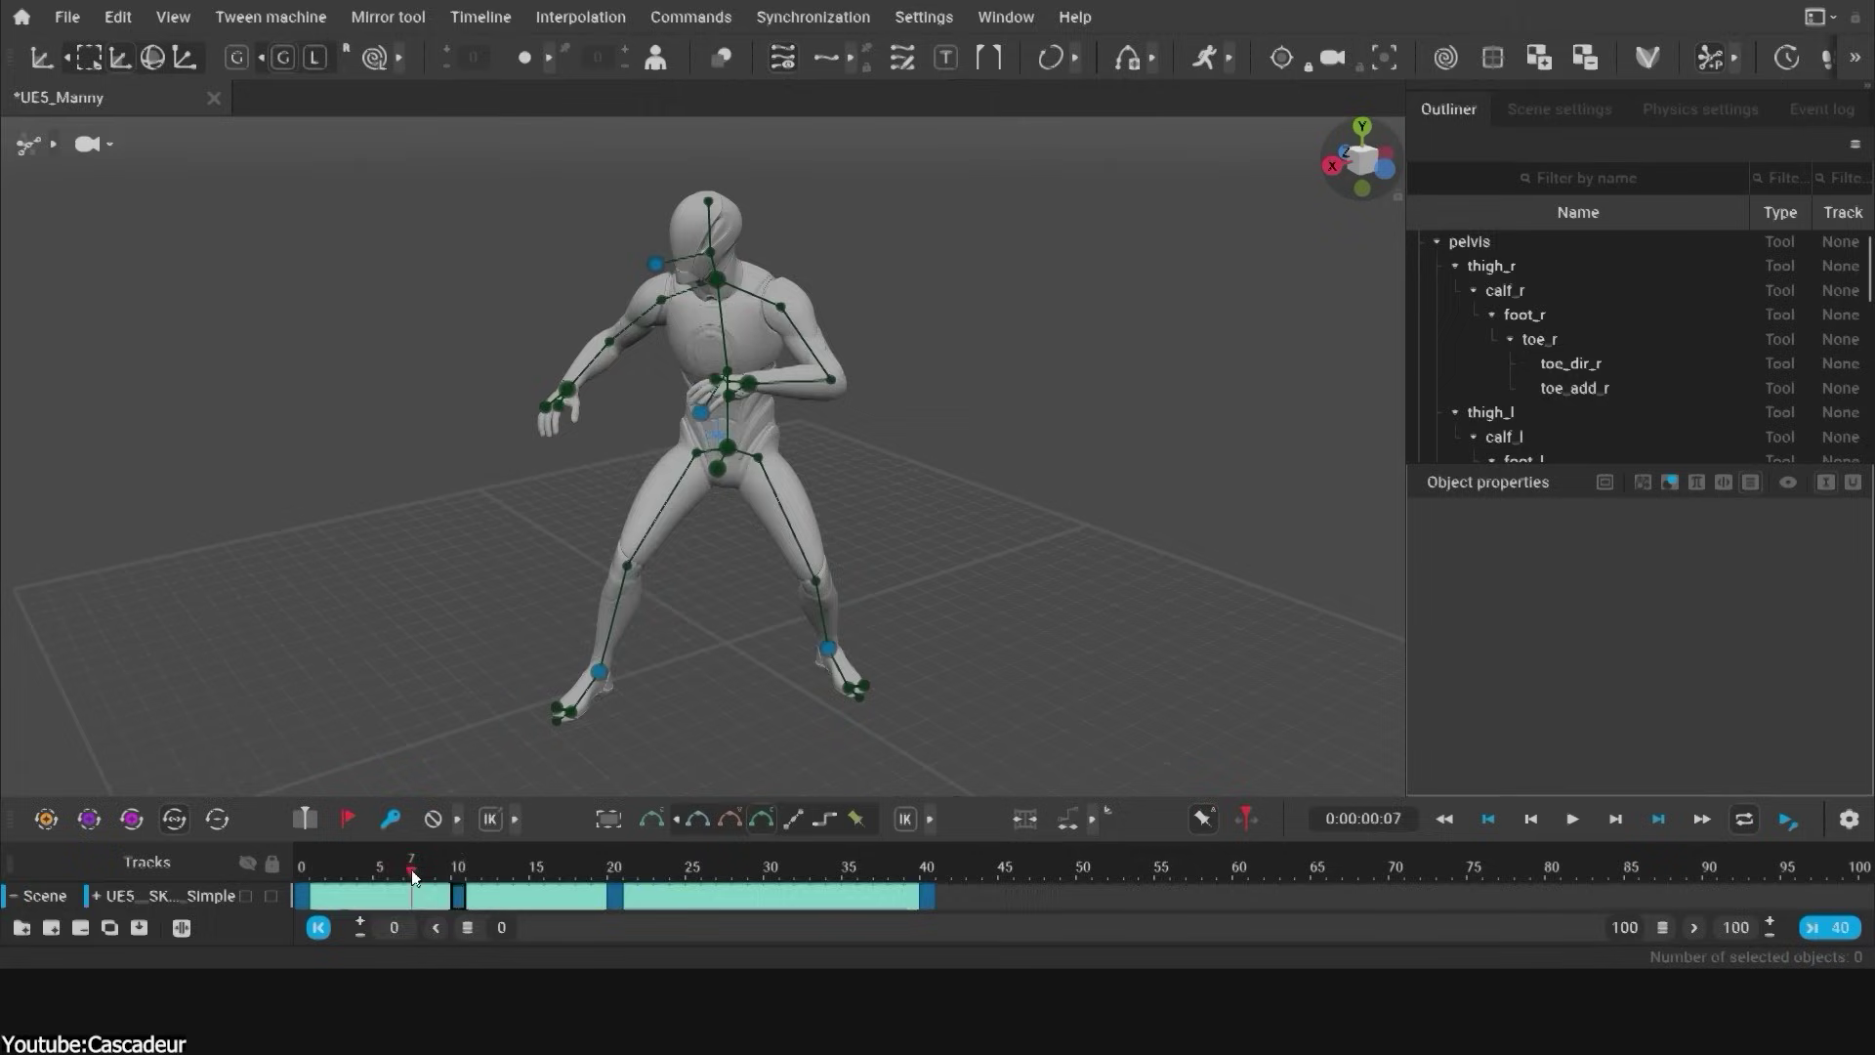
drag(412, 875, 376, 896)
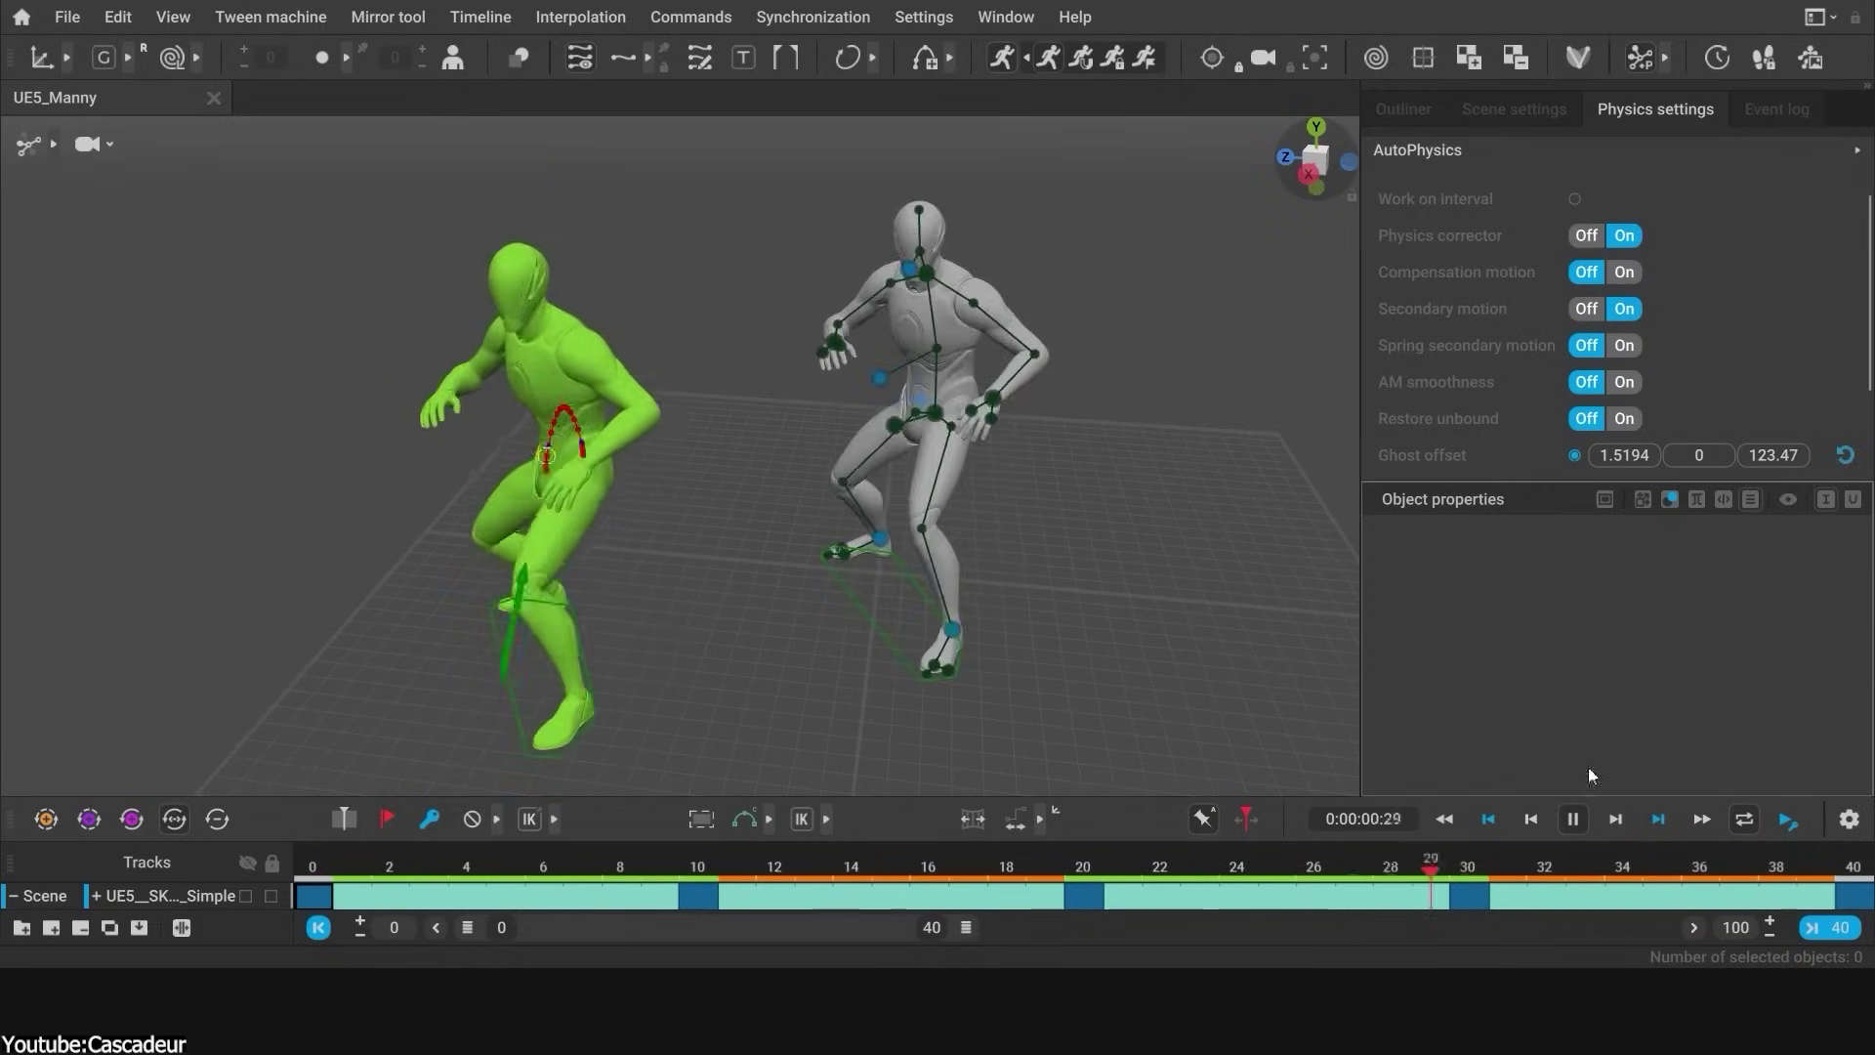
click(1572, 820)
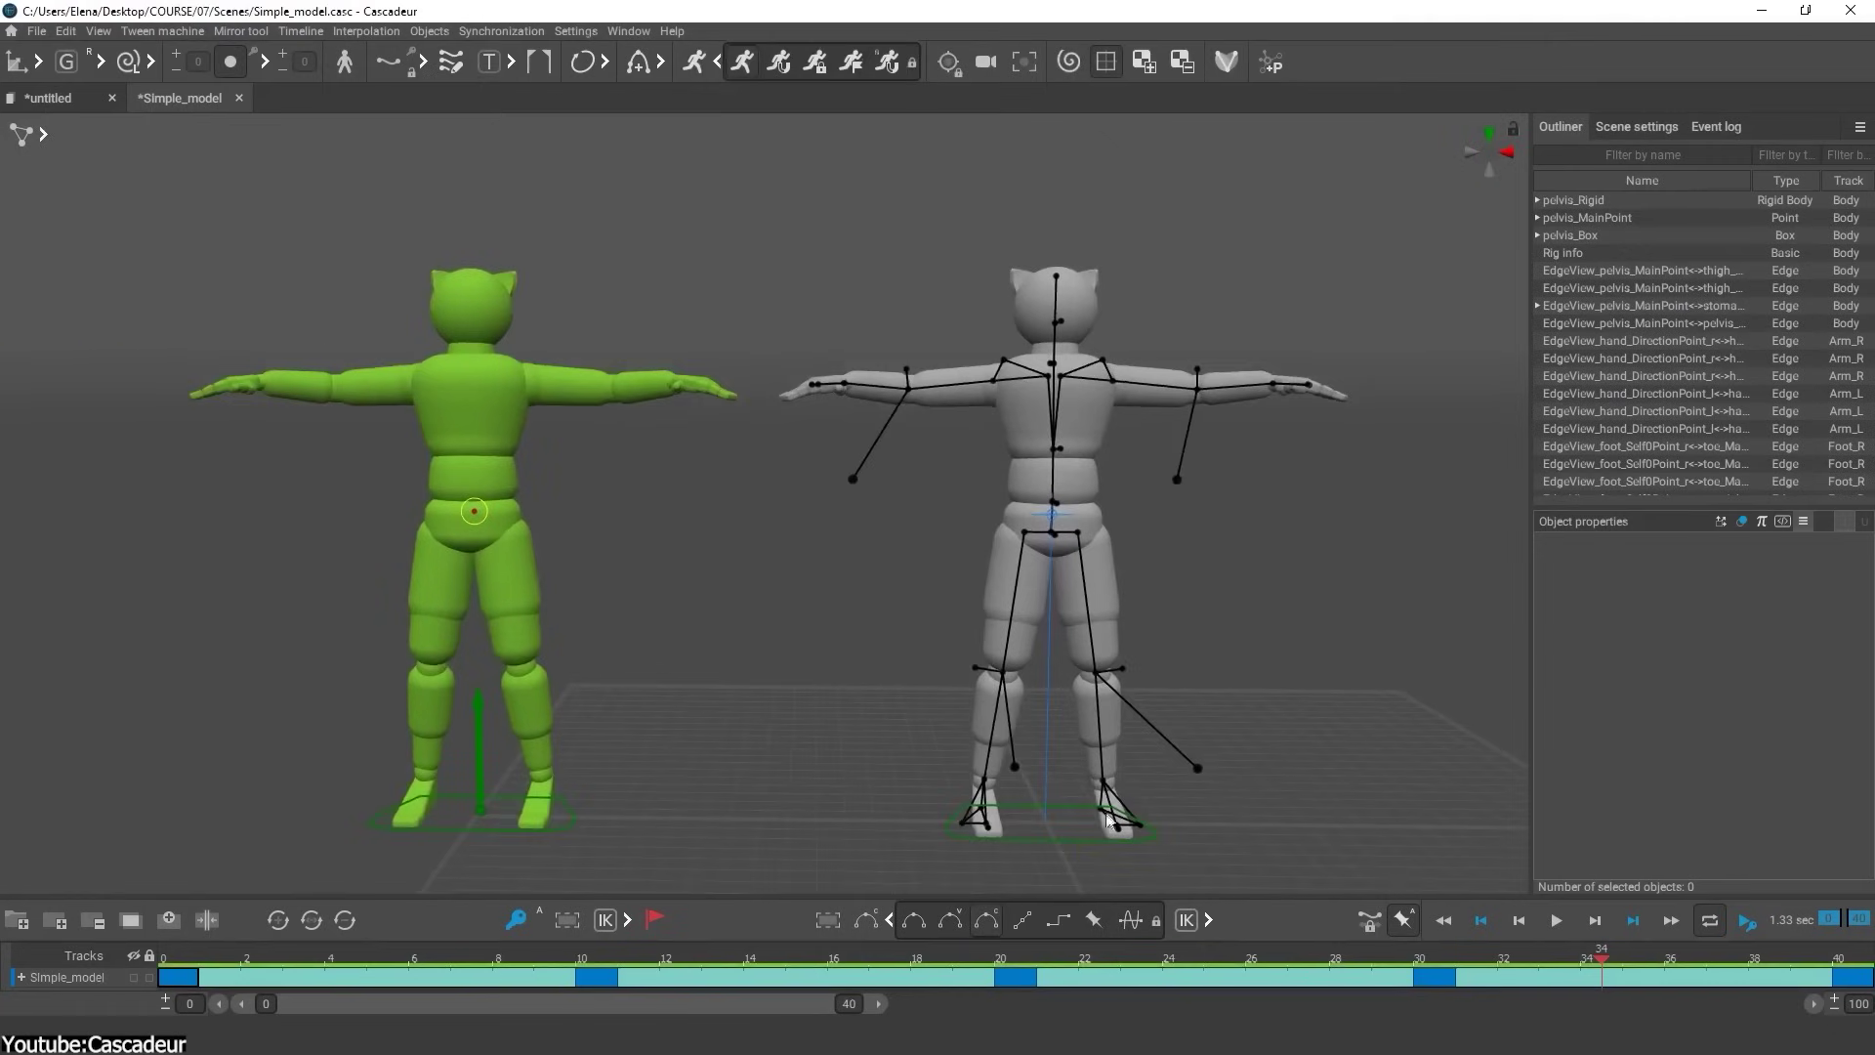
scroll(882, 779, up, 5)
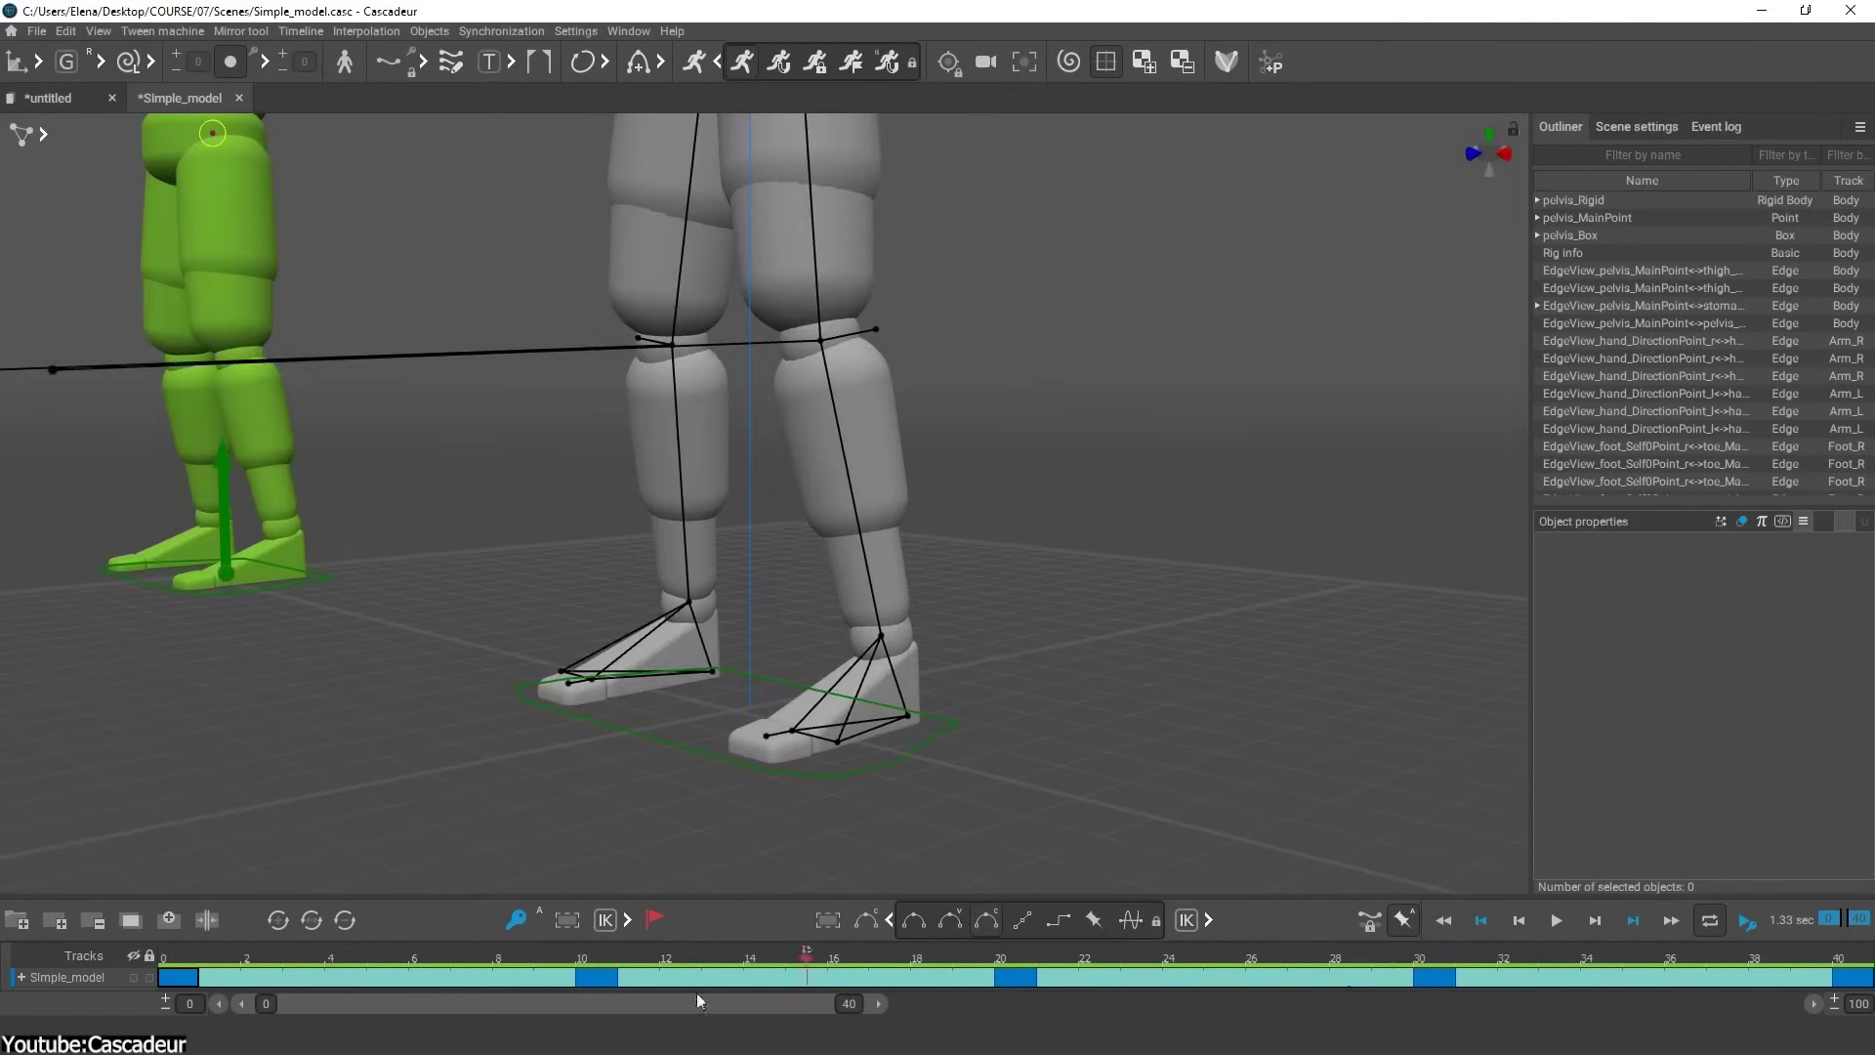
click(963, 732)
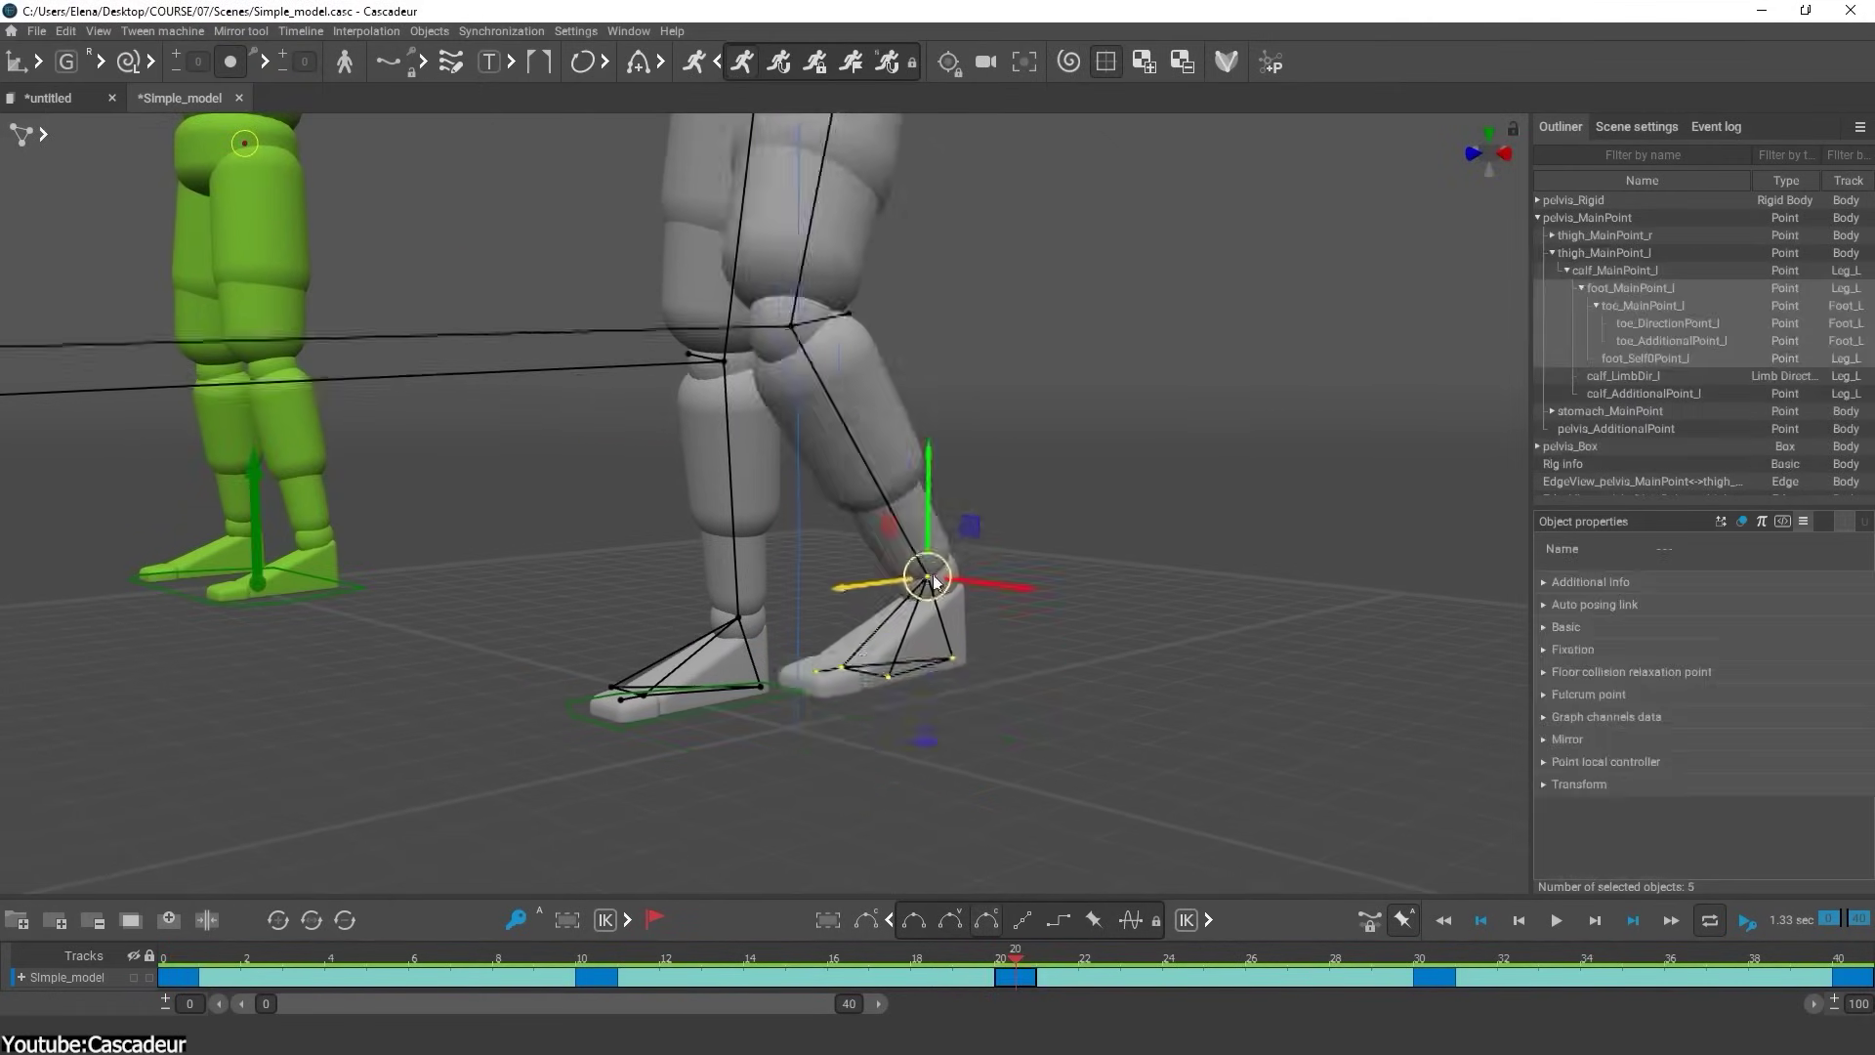
scroll(562, 720, down, 5)
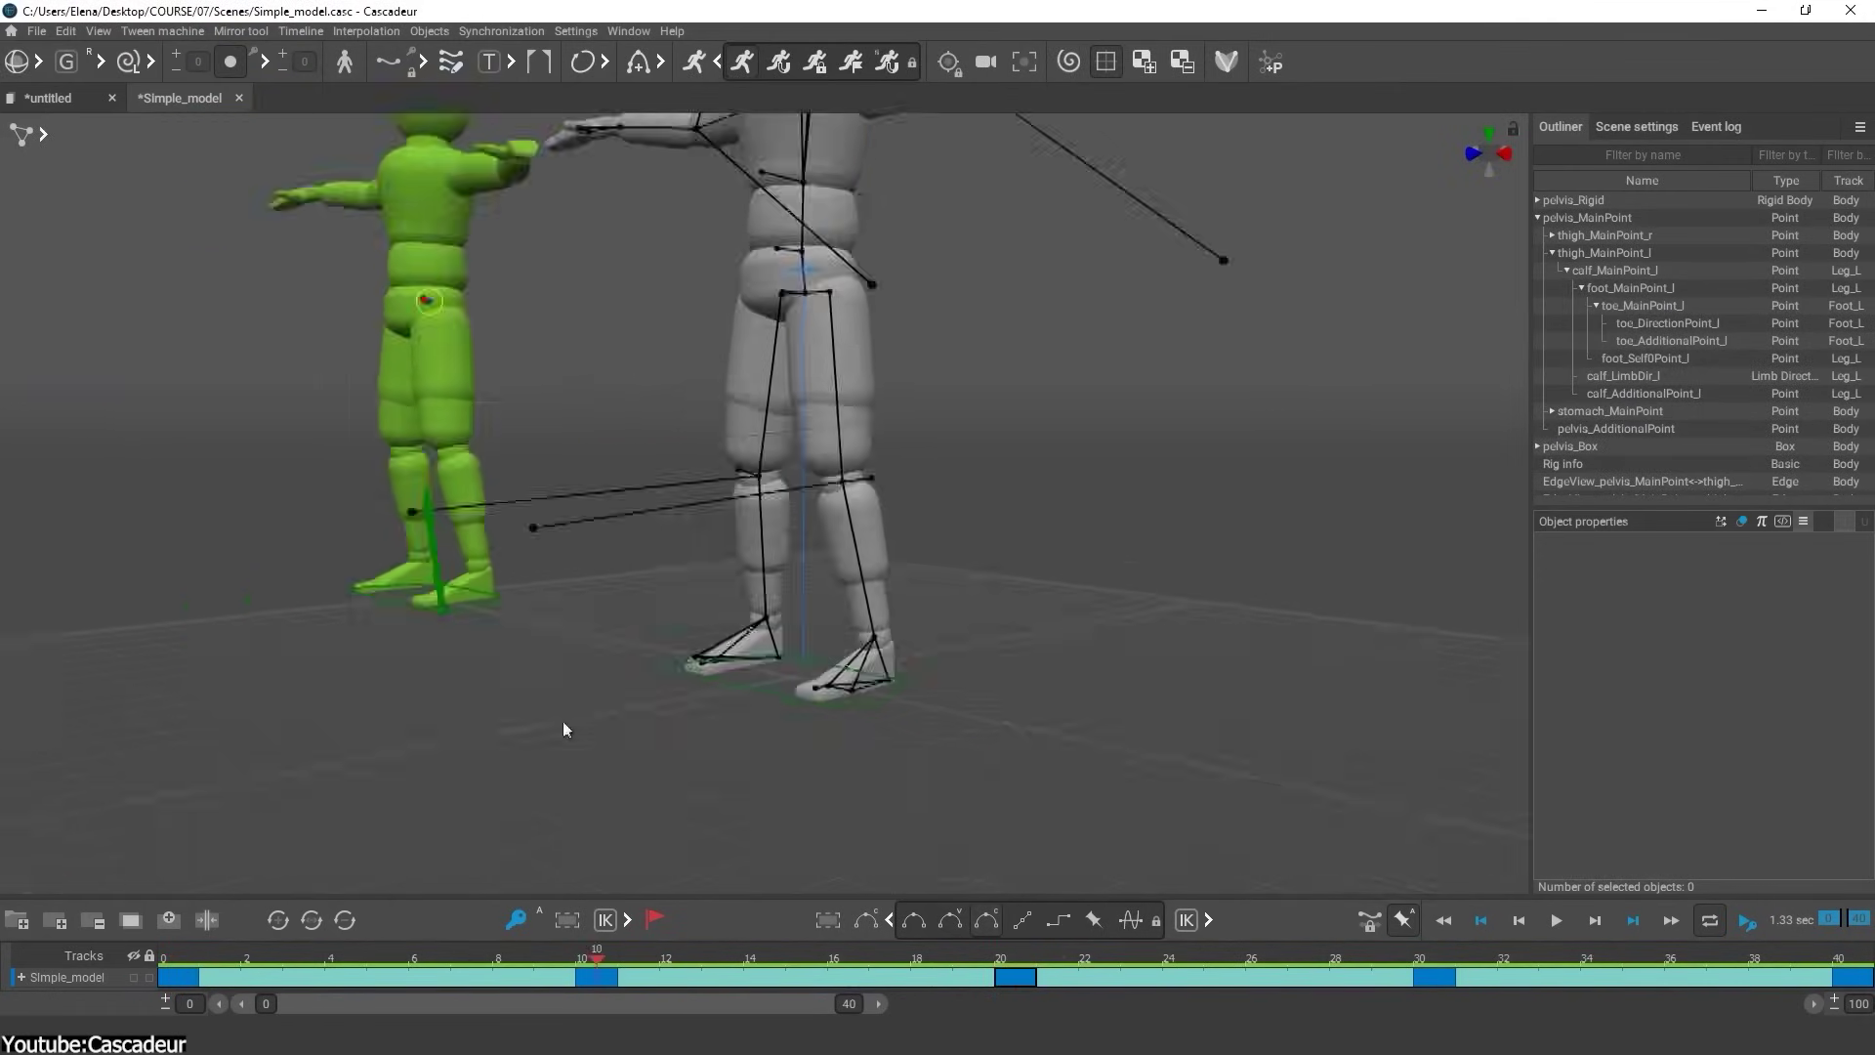
Step: Step through frames 21, 22 and about 12, then replay the jump from the start
click(1016, 976)
click(1054, 977)
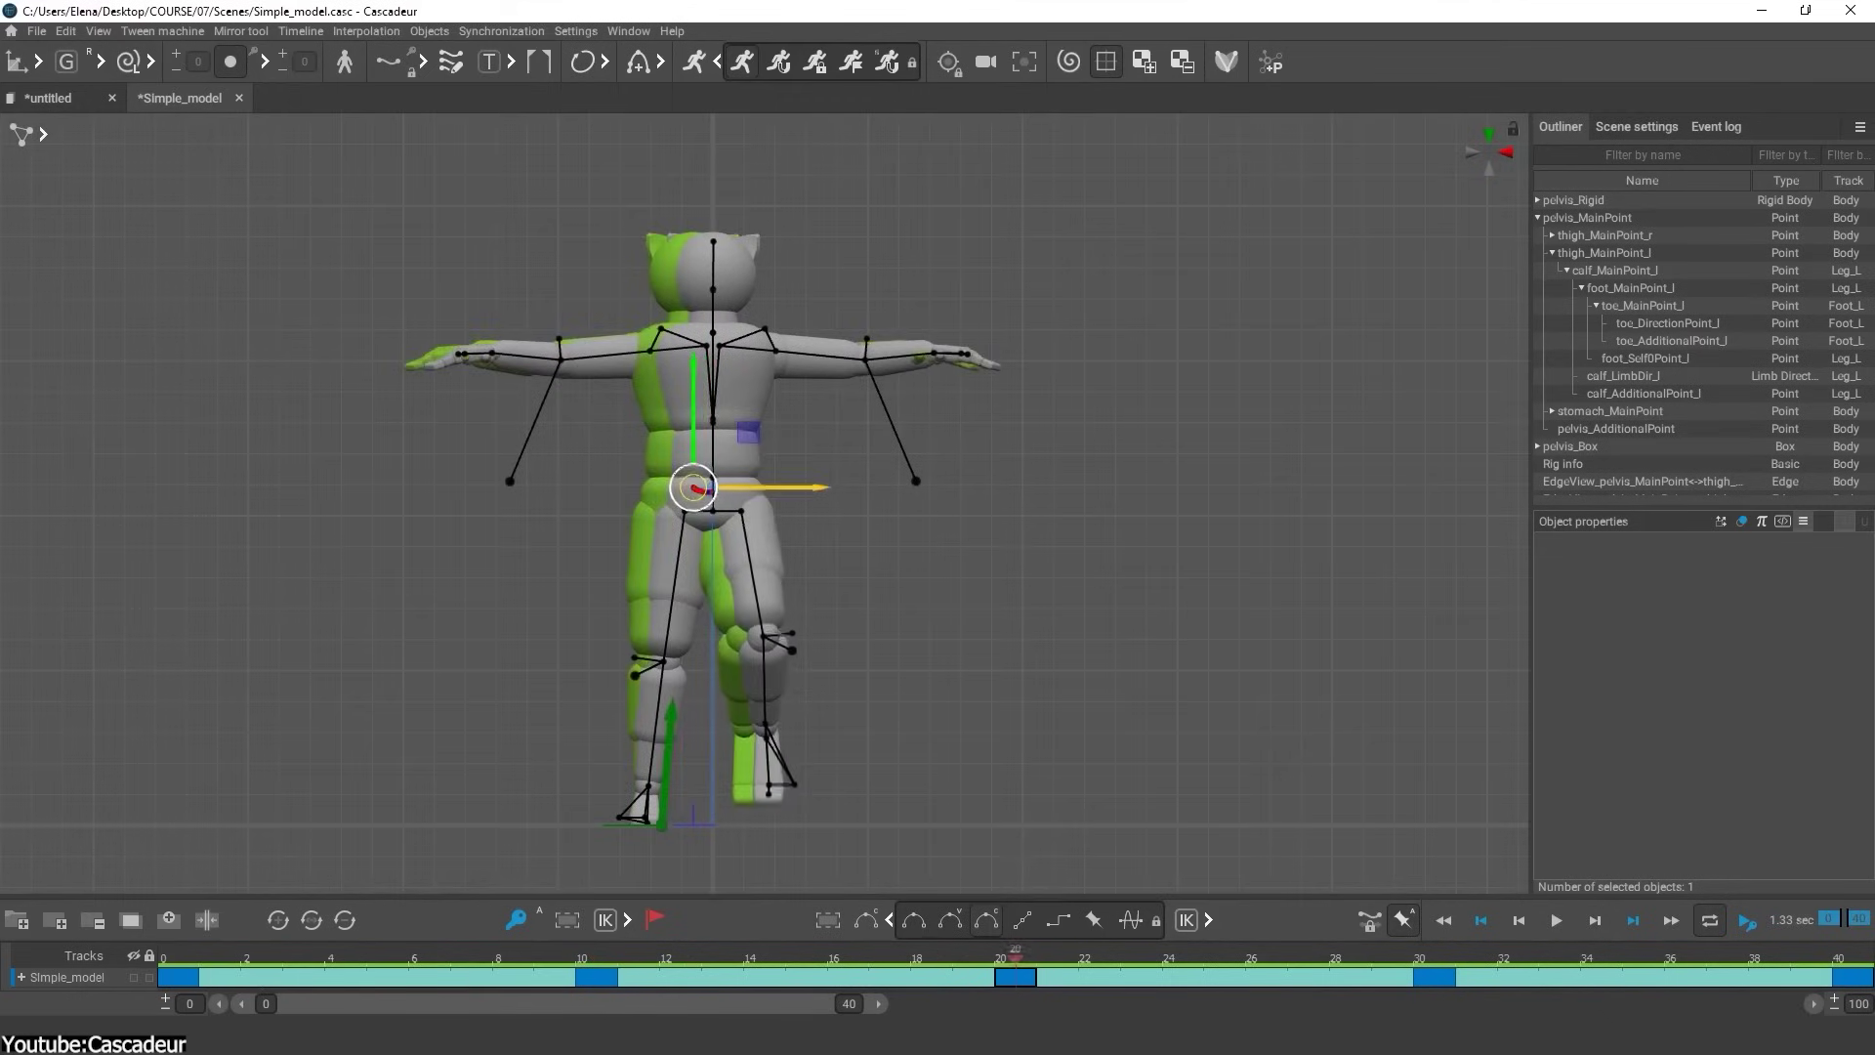
click(681, 977)
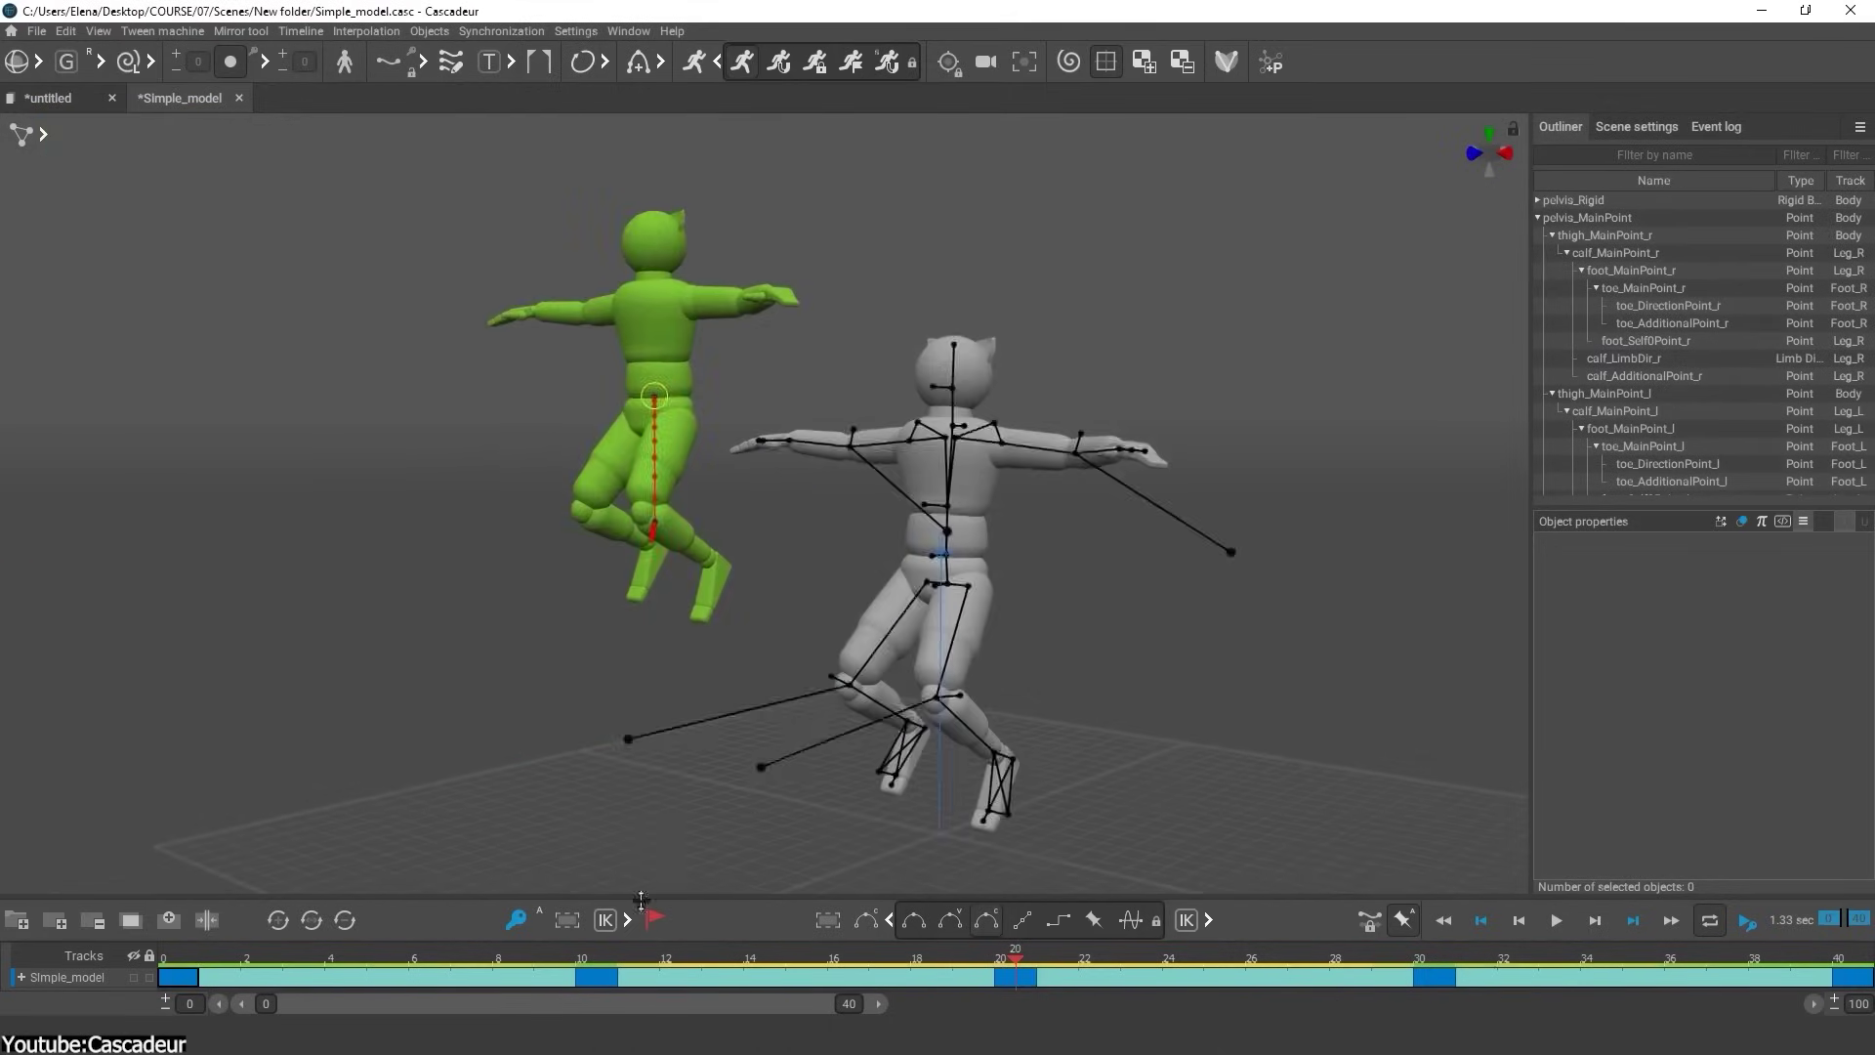
key(space)
click(194, 966)
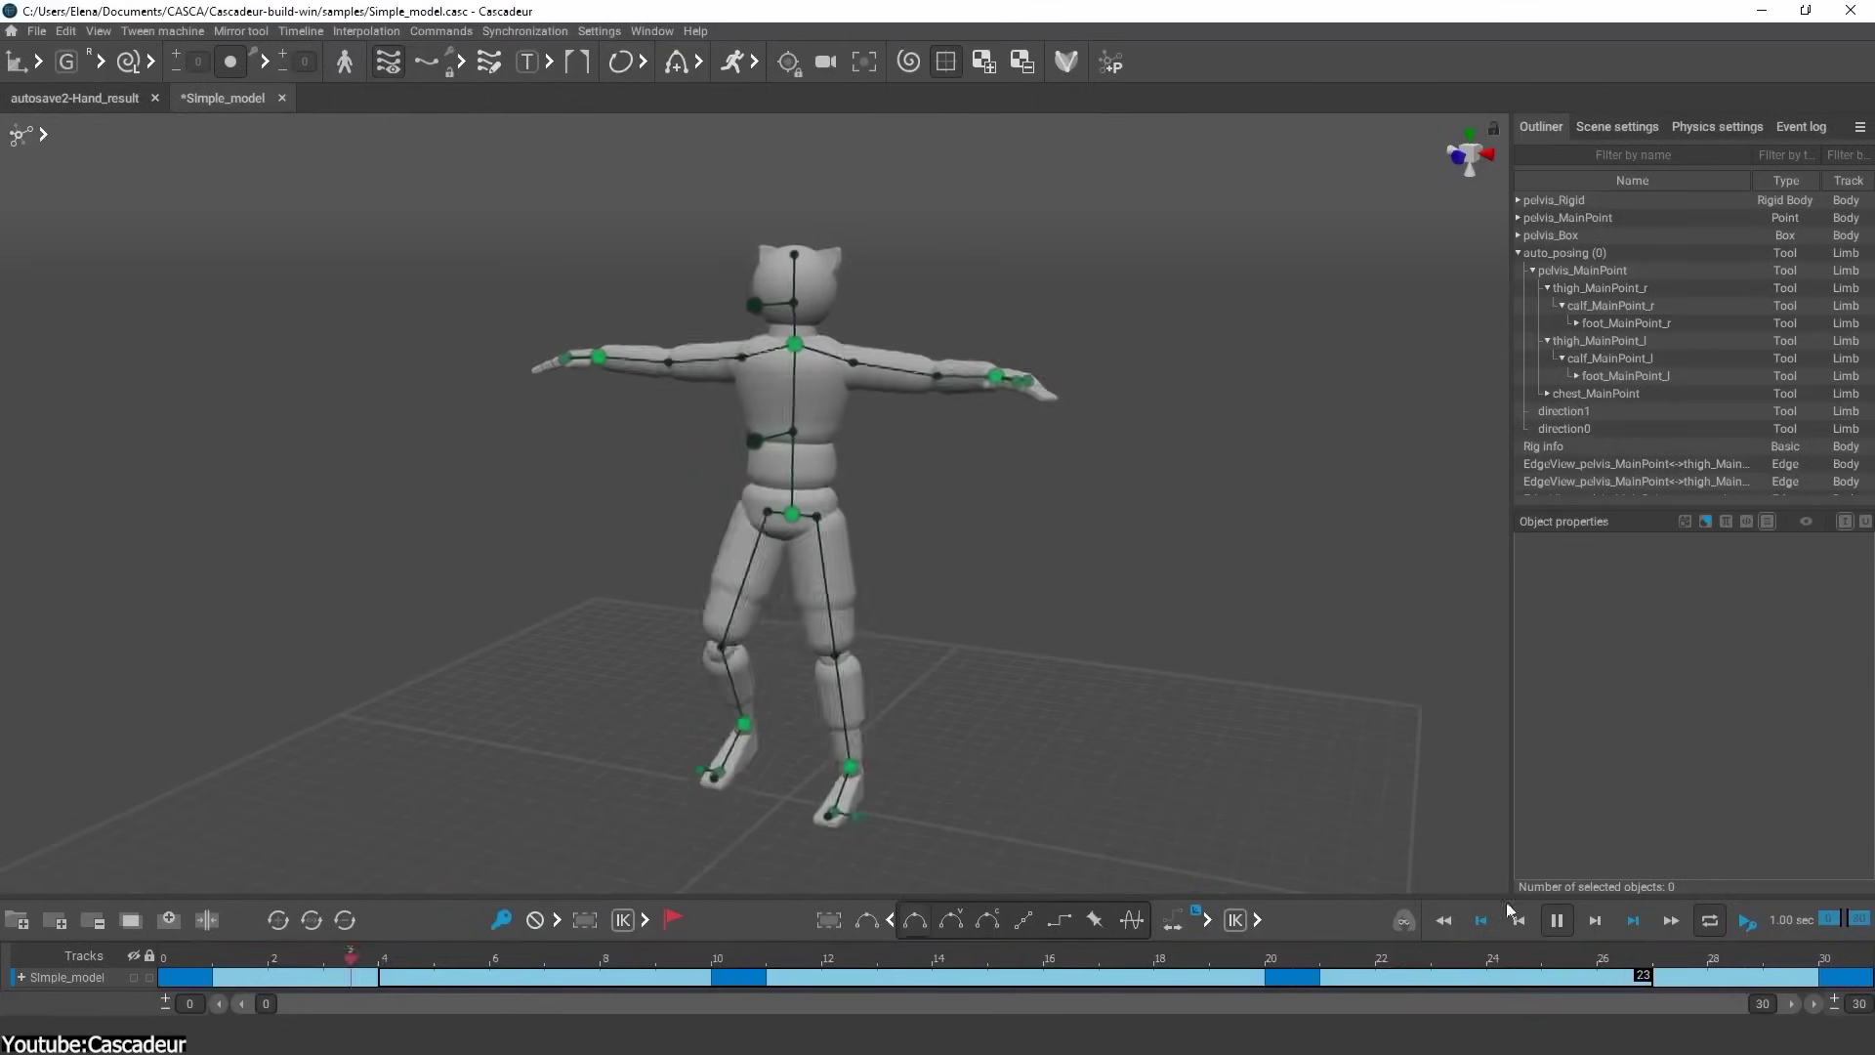
click(1556, 920)
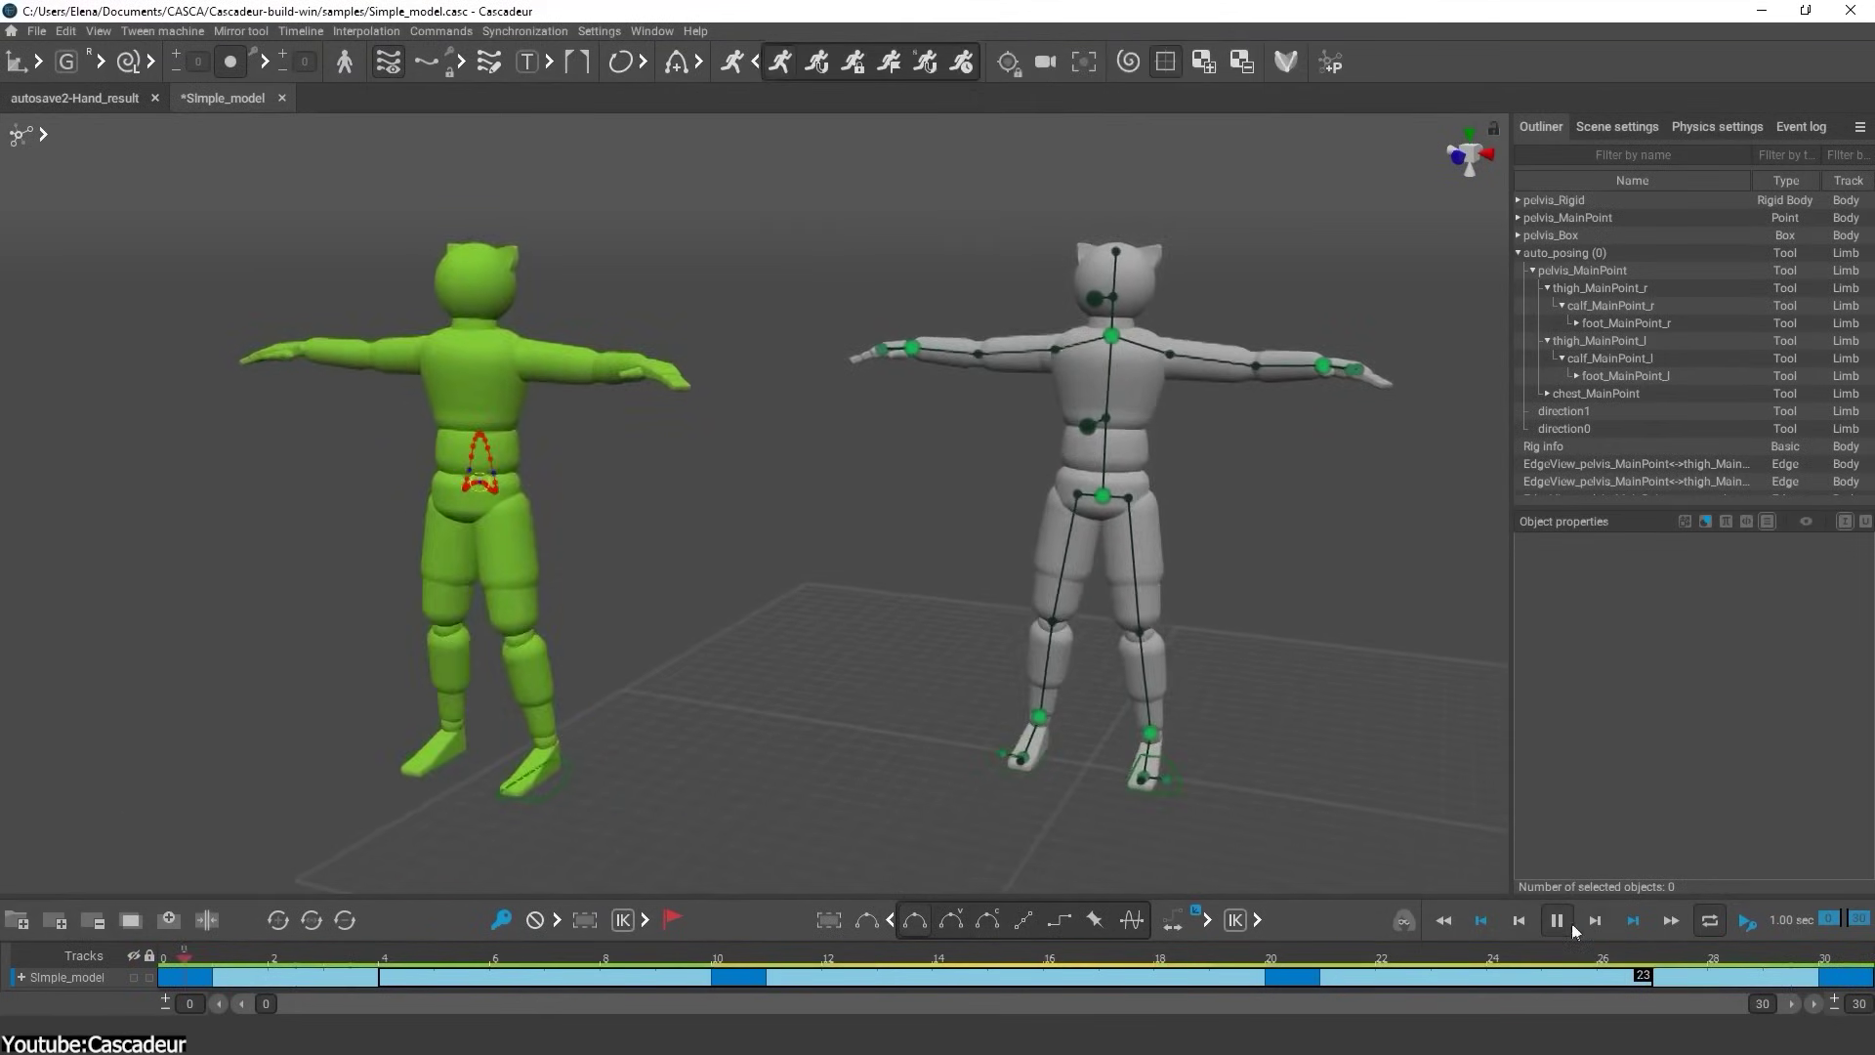
Step: Inspect keyframes 10 and 20 with the hand points selected, then play against the green physics twin
click(1633, 920)
click(927, 330)
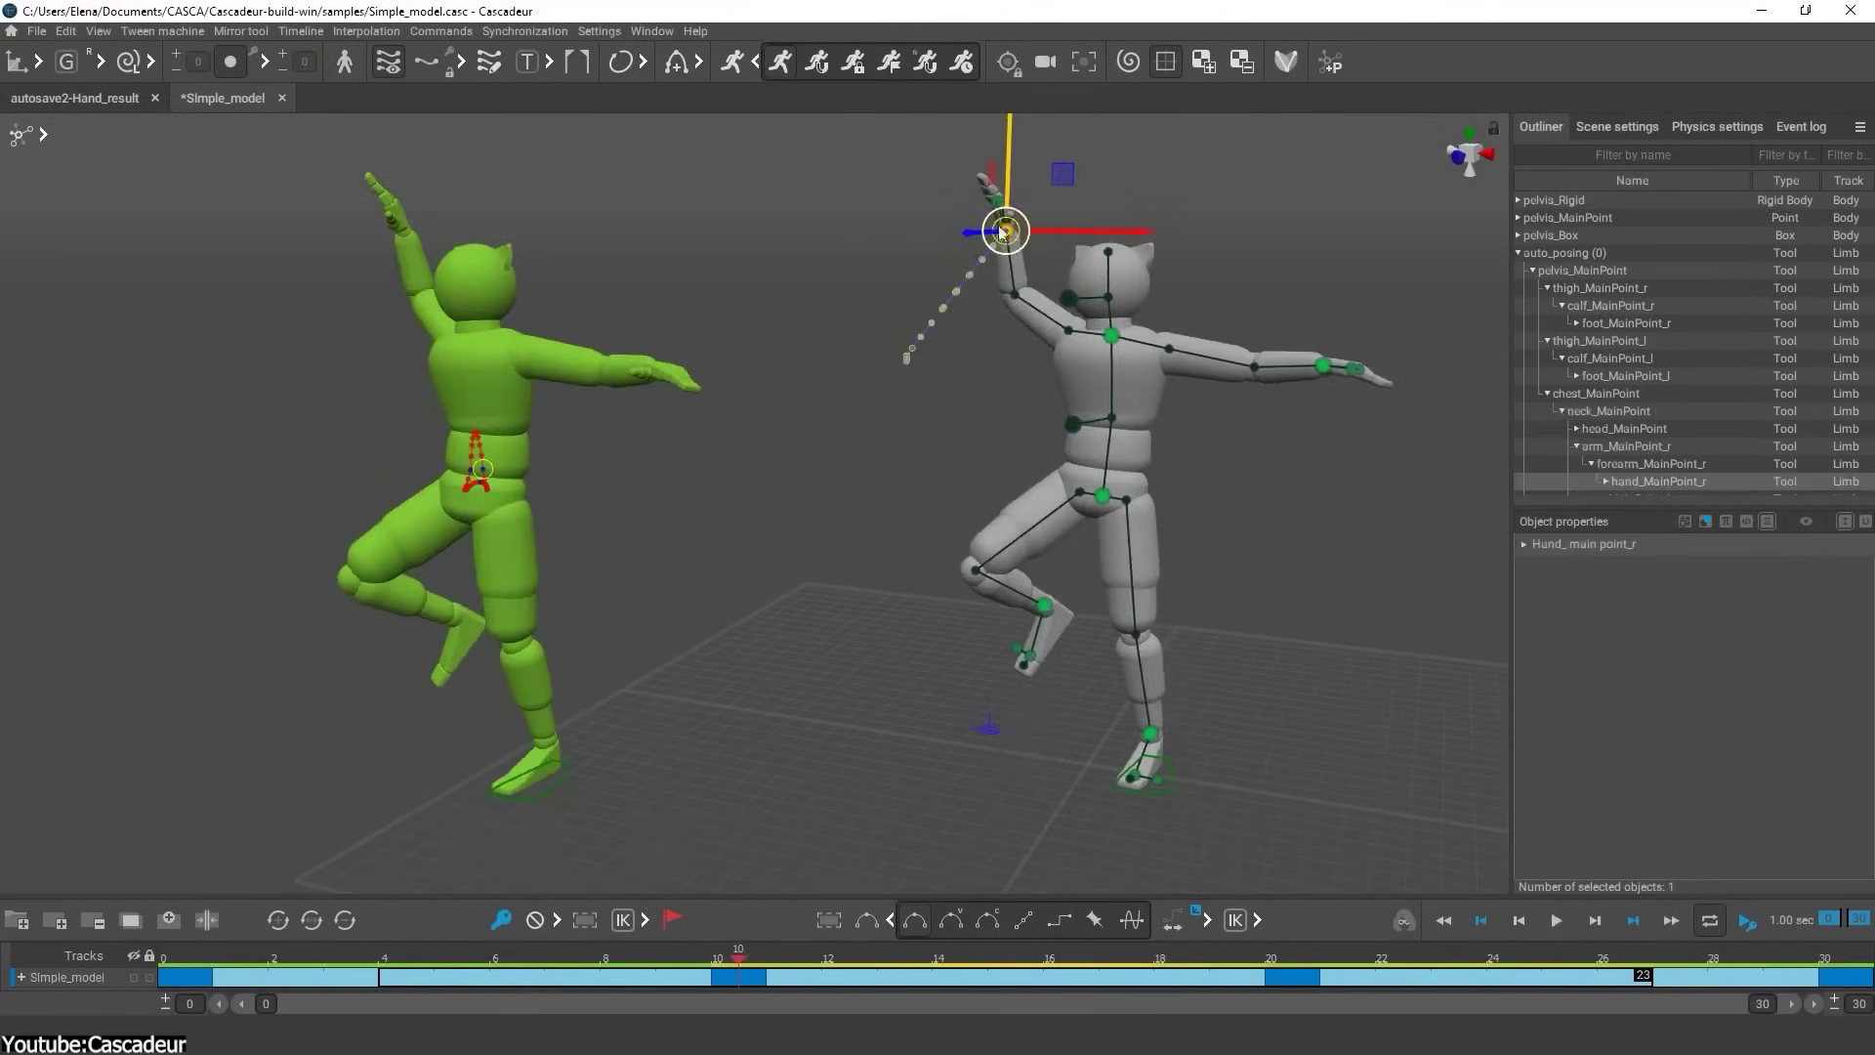
click(1092, 670)
key(ctrl+Right)
click(1323, 367)
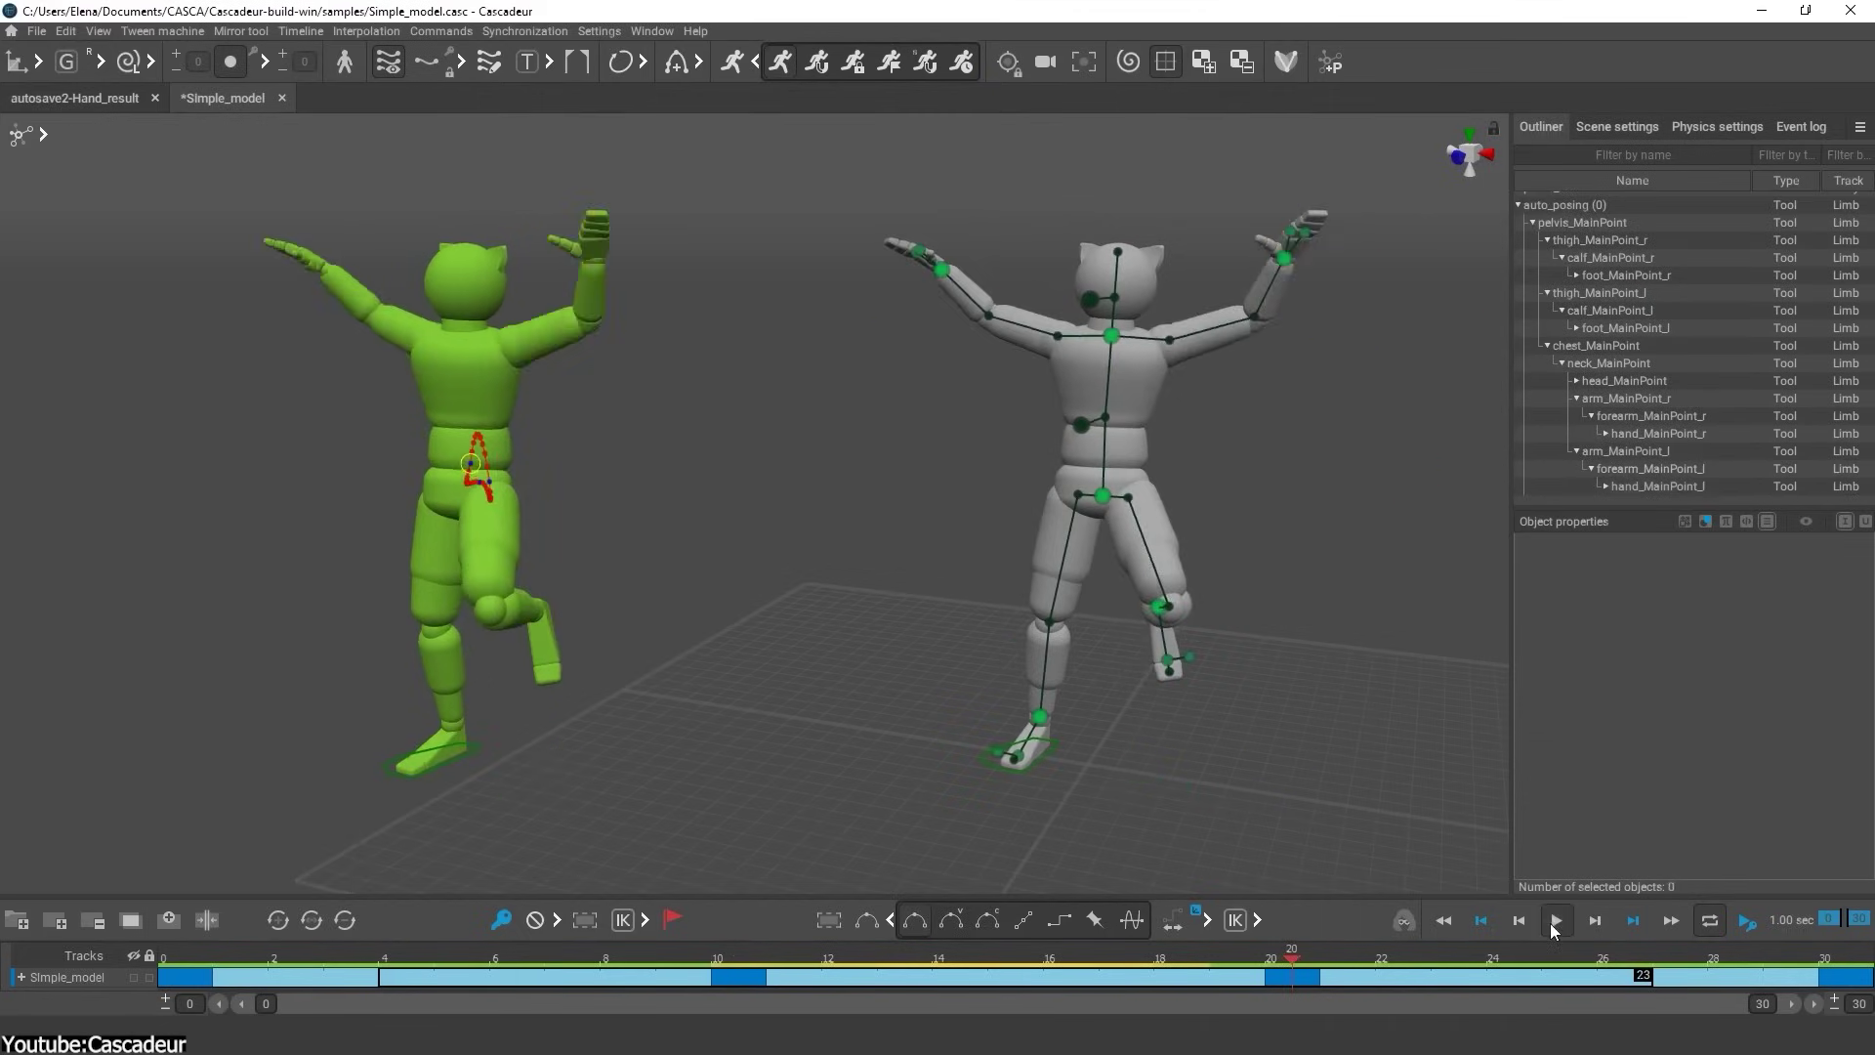
click(1555, 921)
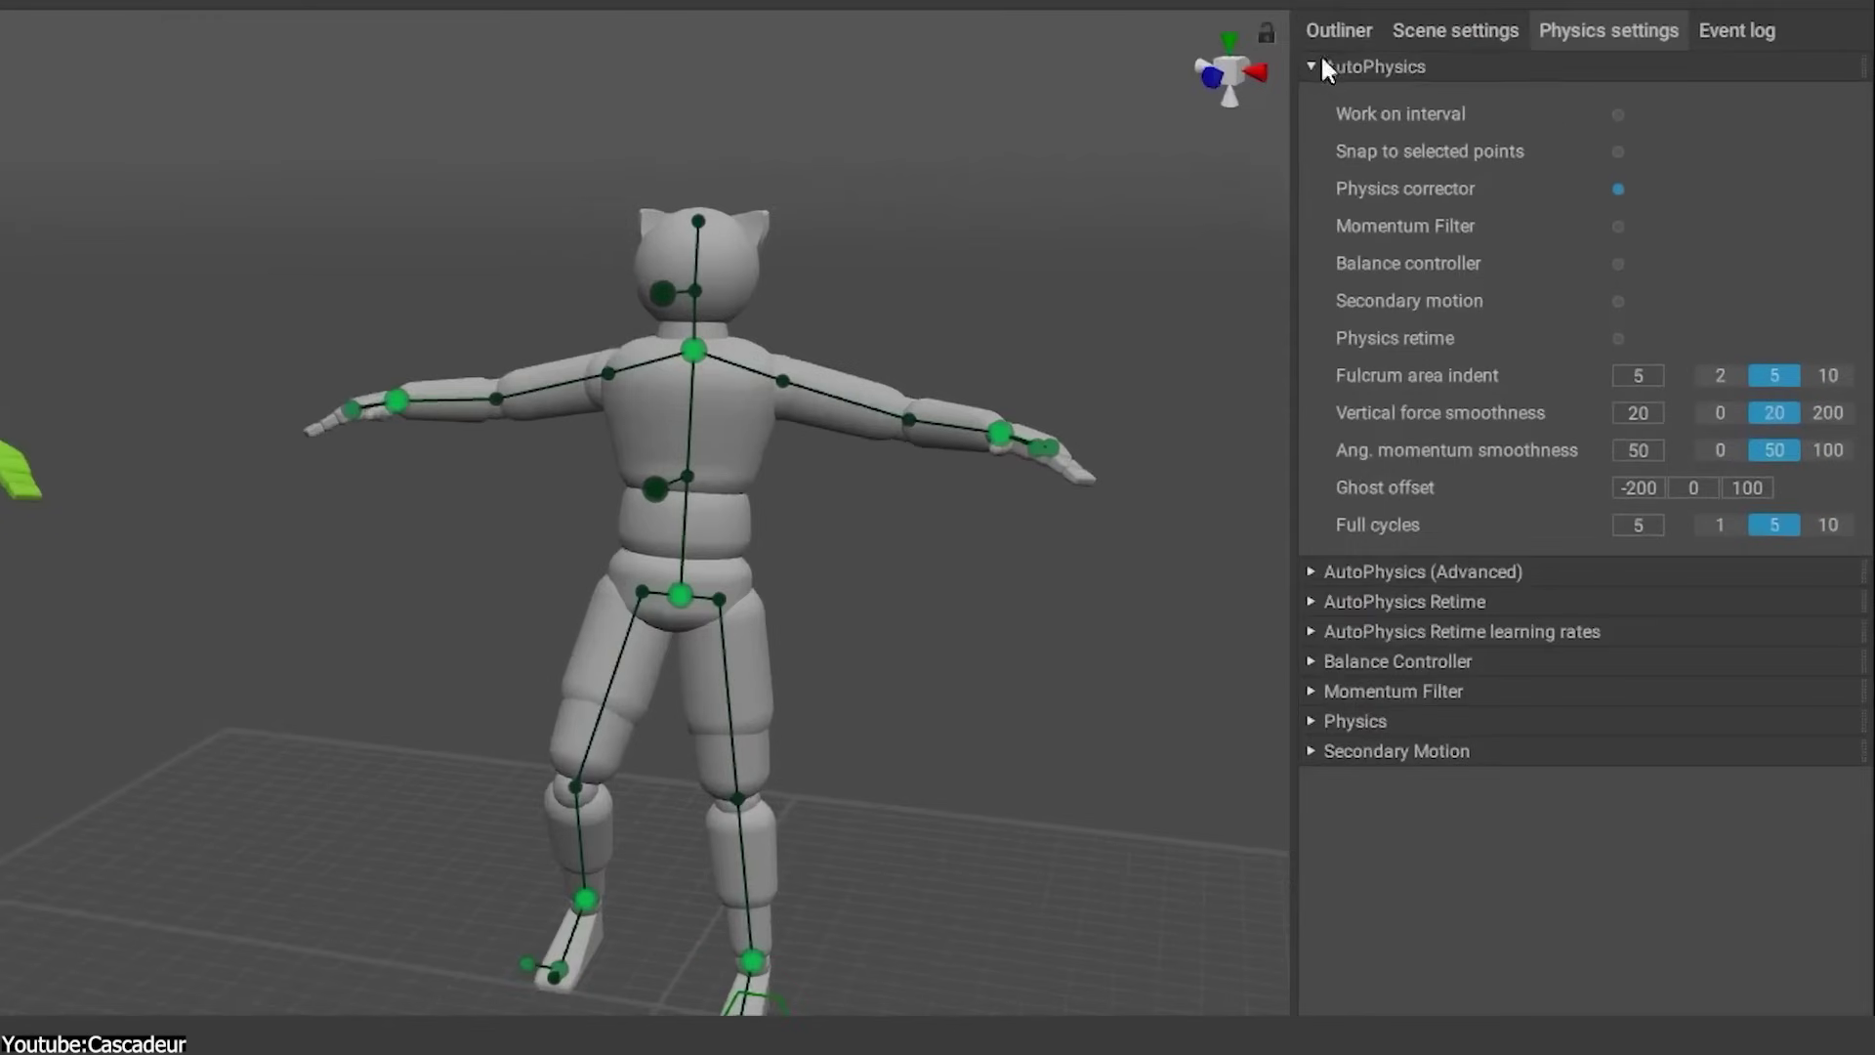
Step: Expand the AutoPhysics Advanced, Retime, Retime learning rates and Balance Controller sections and browse them
click(1311, 571)
click(1322, 1006)
scroll(1322, 1005, down, 10)
click(1322, 1006)
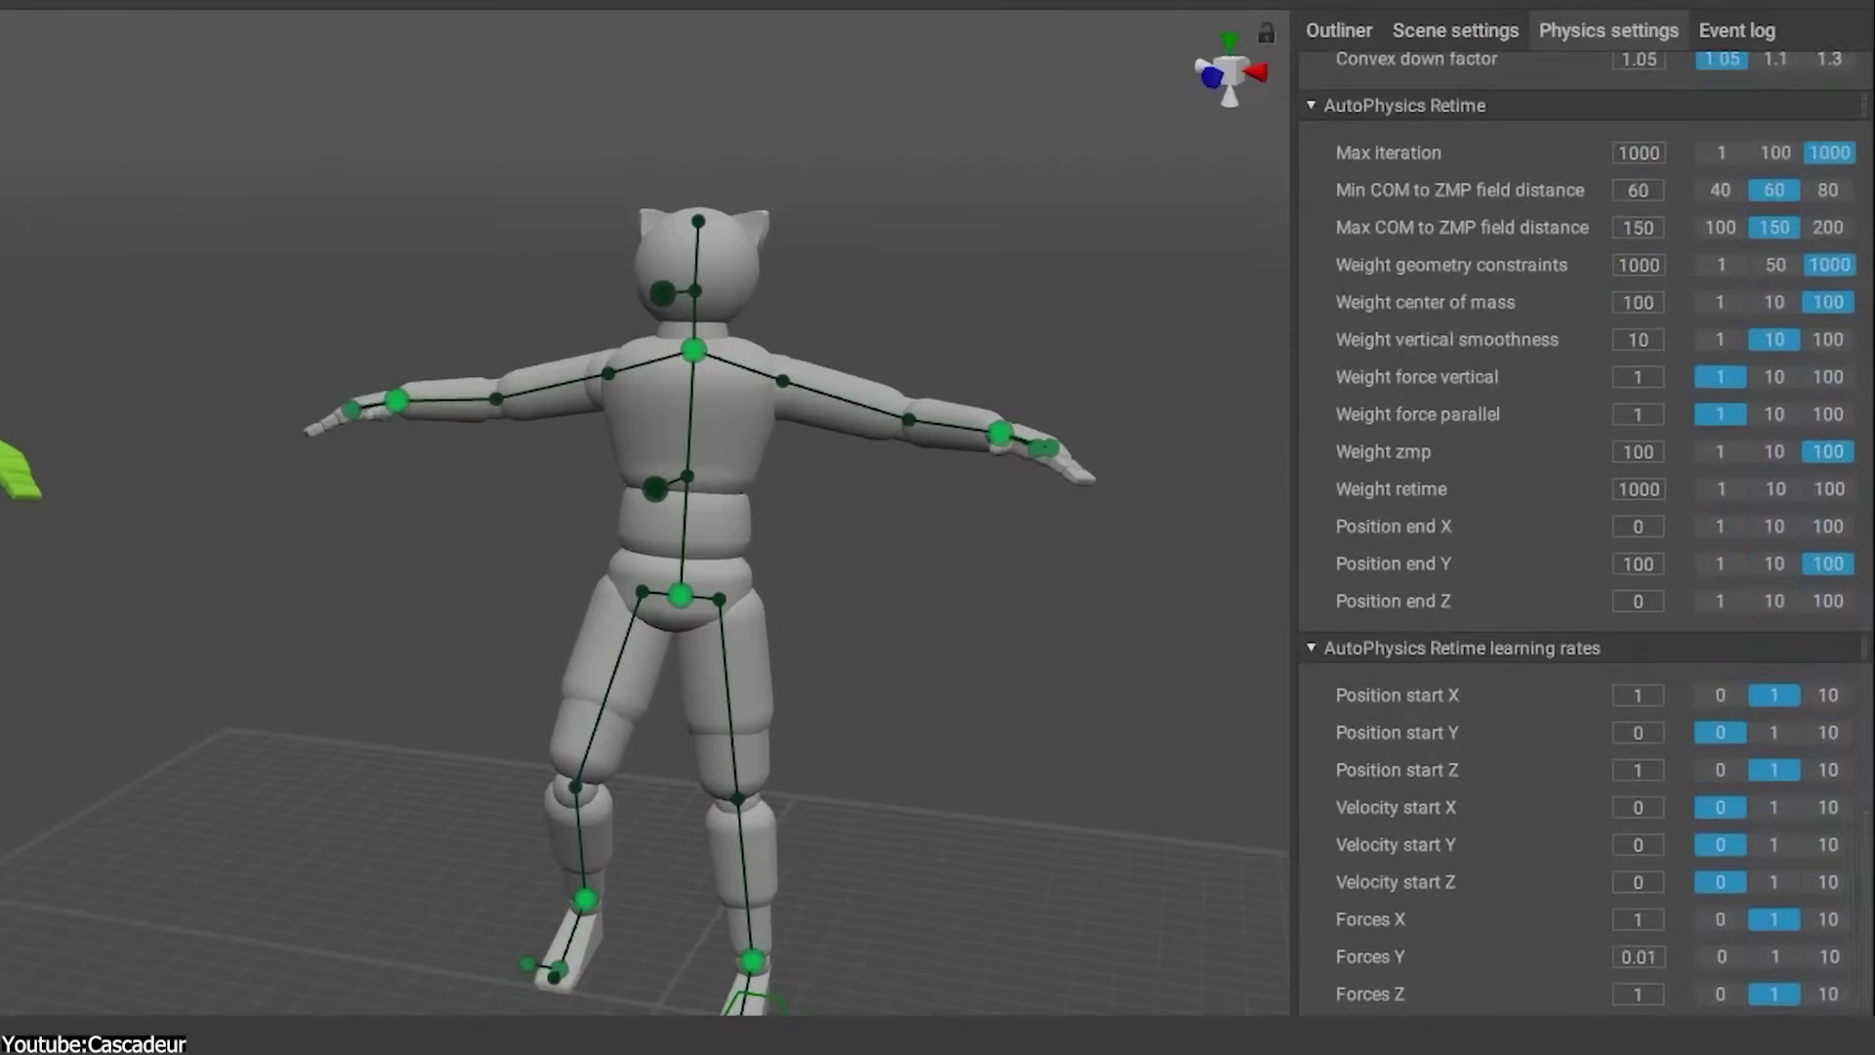
click(1322, 1005)
scroll(1463, 1009, down, 5)
scroll(1463, 1009, up, 20)
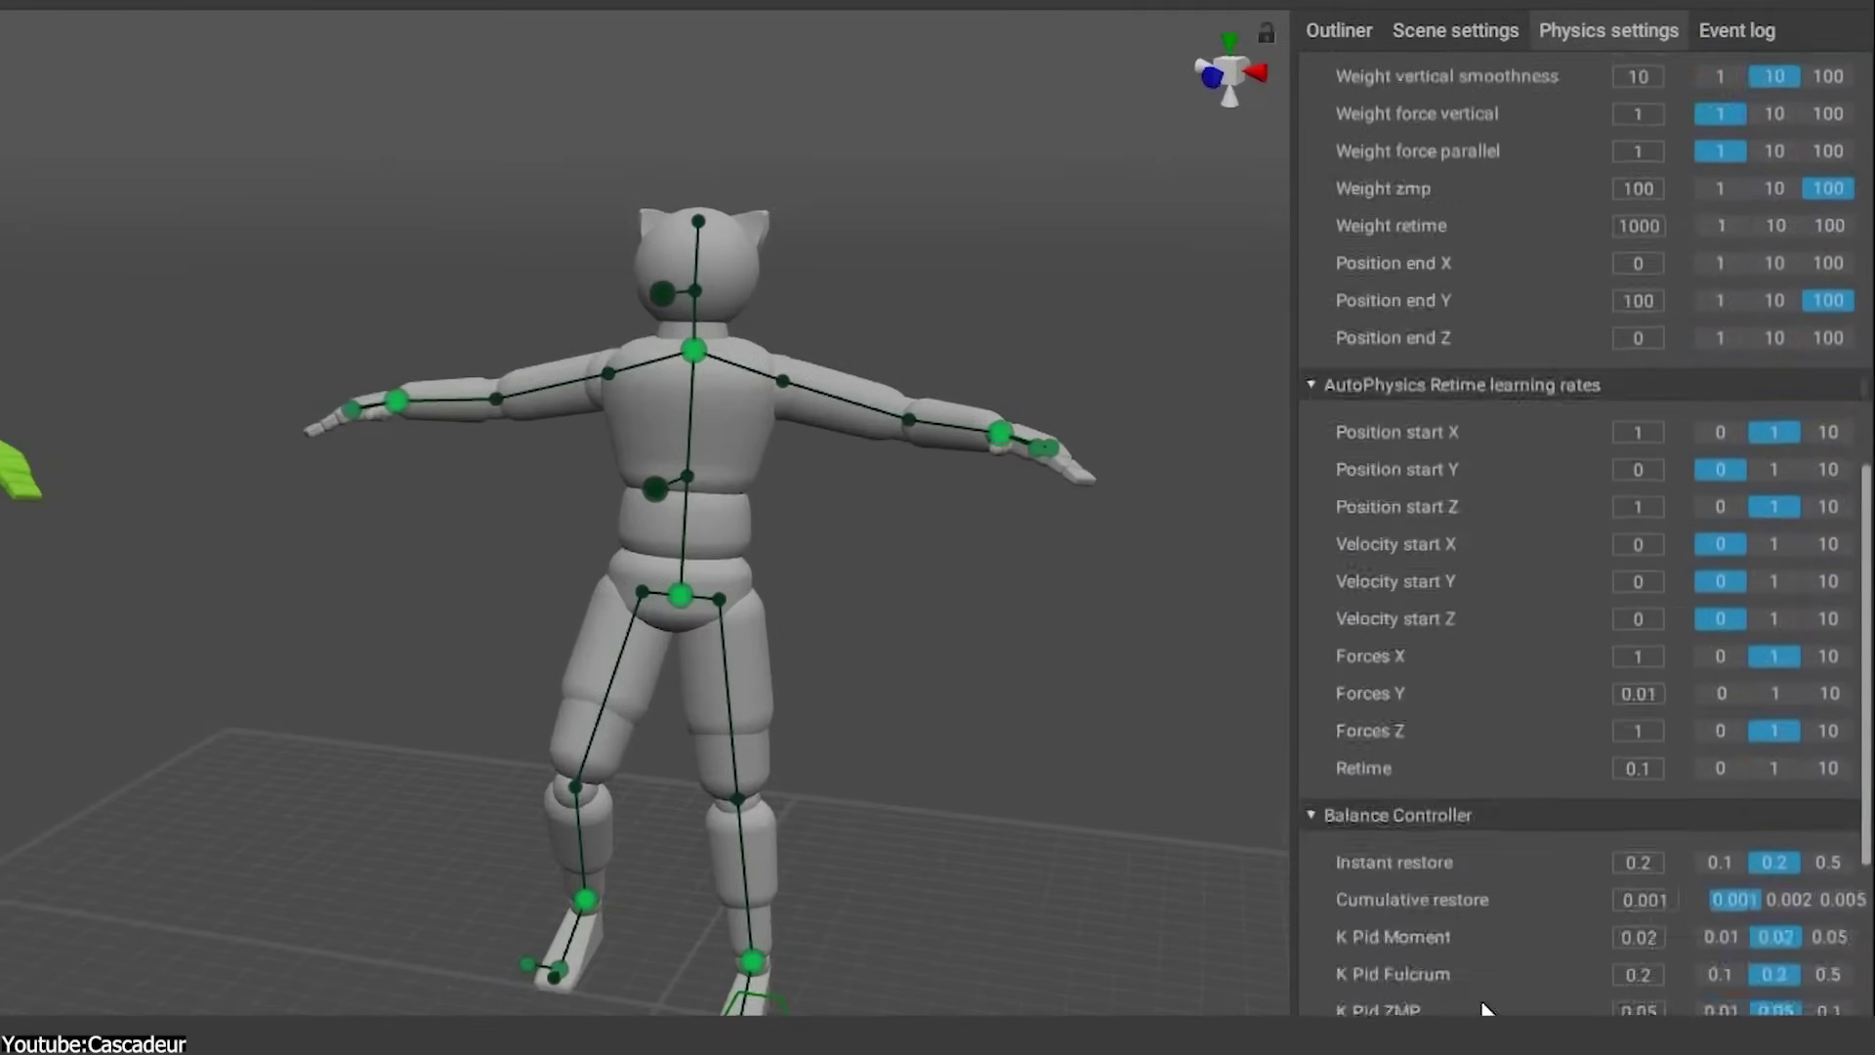
scroll(1462, 1008, down, 5)
scroll(1461, 977, up, 8)
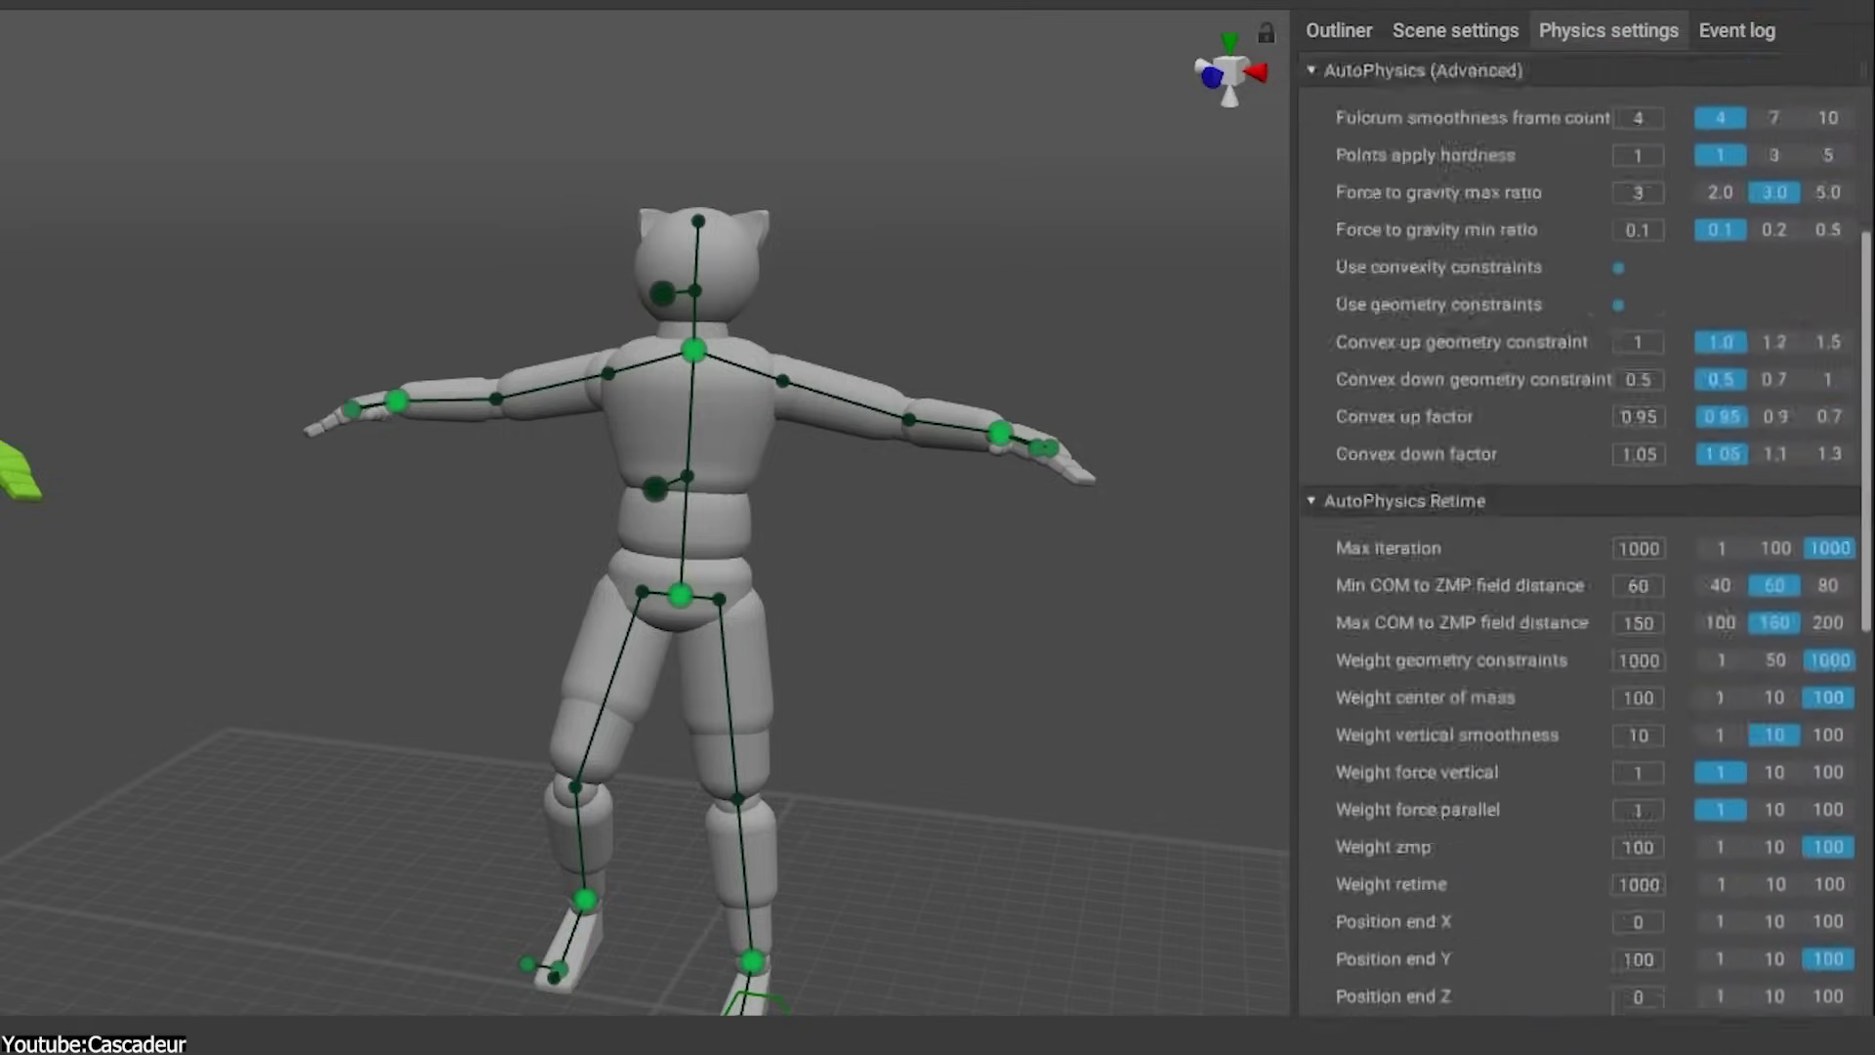
click(1339, 30)
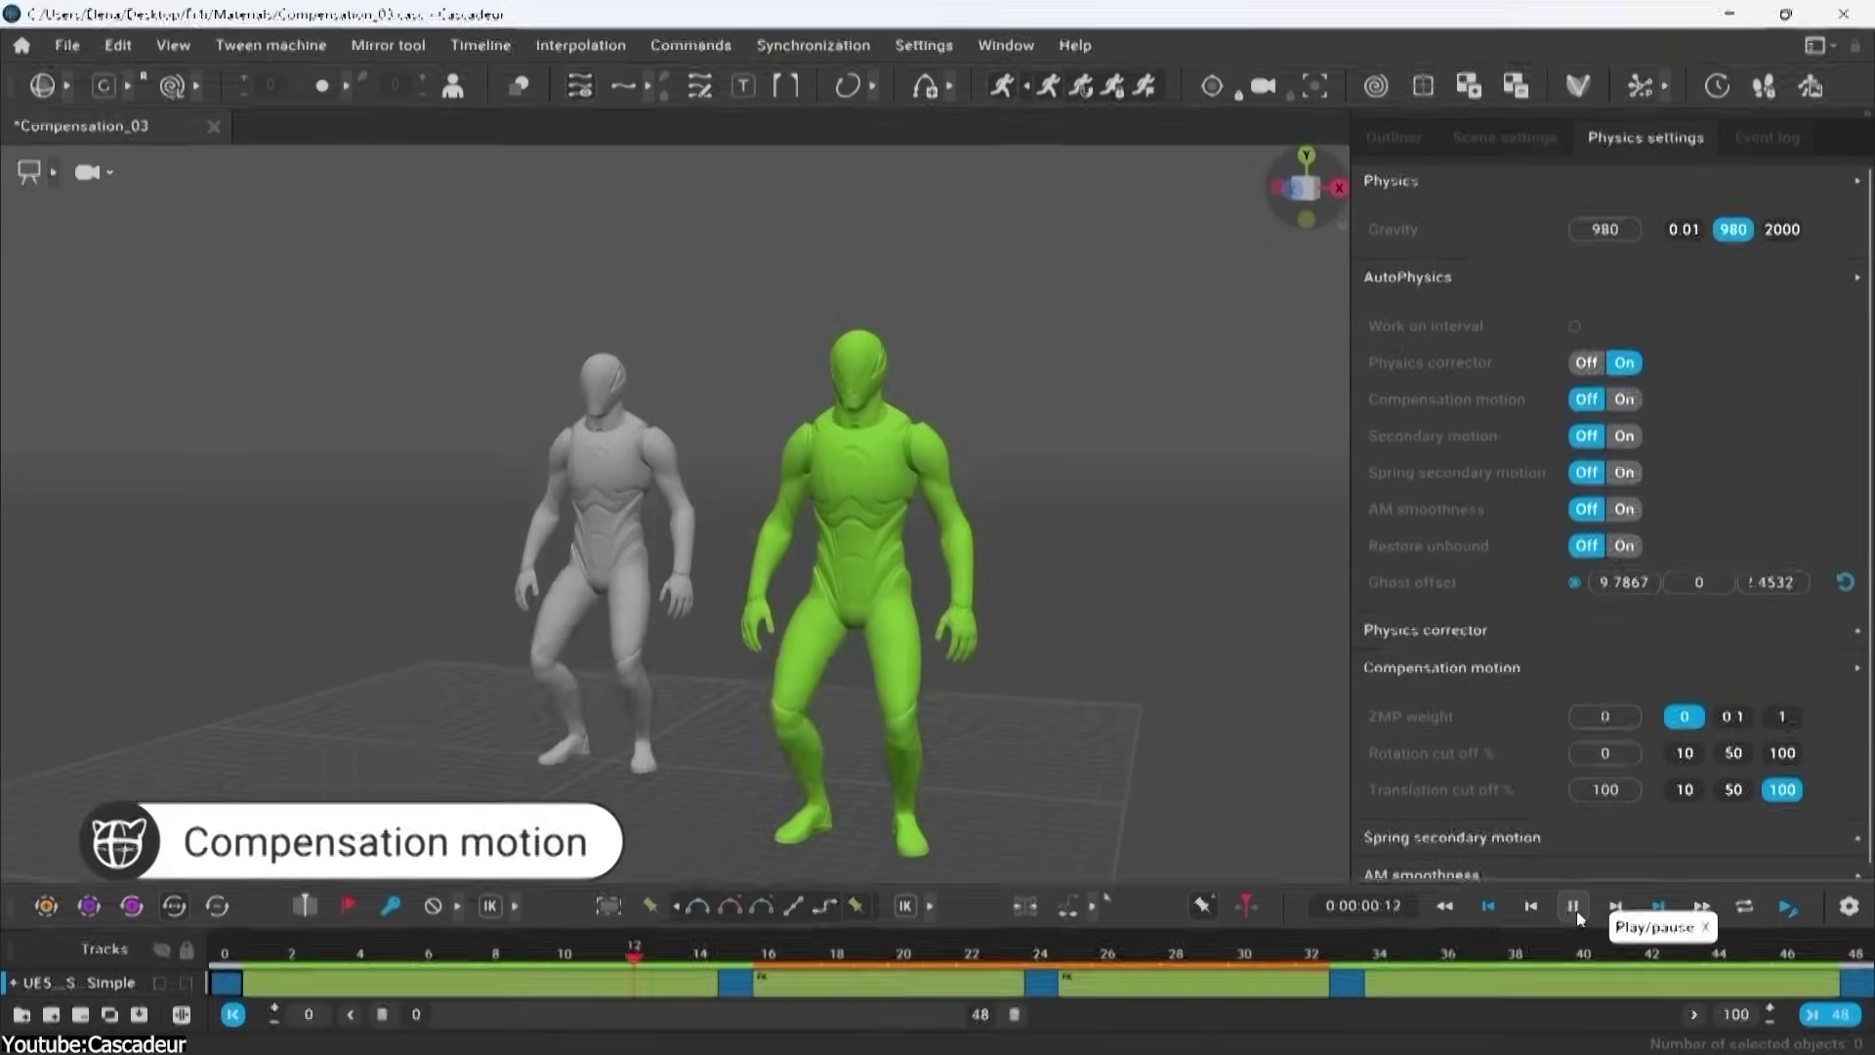
Step: Enable compensation motion and outlined backflip ghosts, then align the right viewport to the scene camera
click(1625, 399)
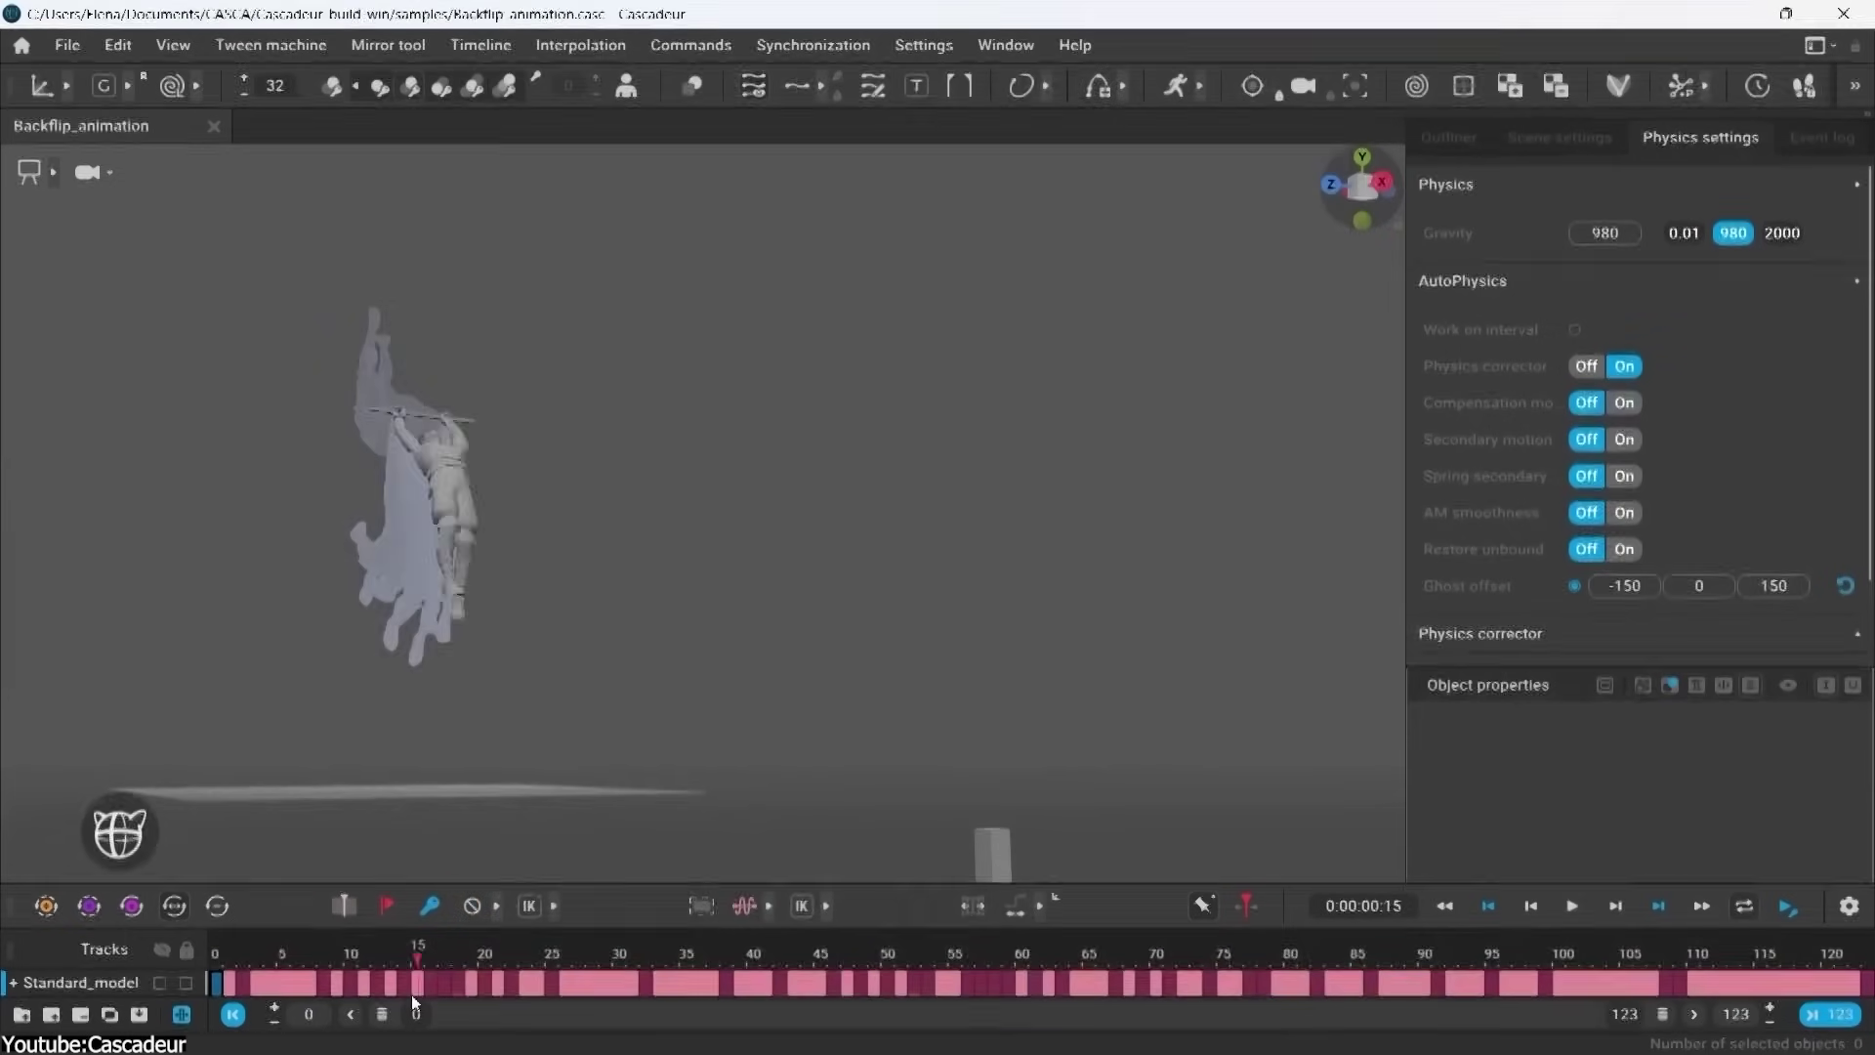
click(617, 92)
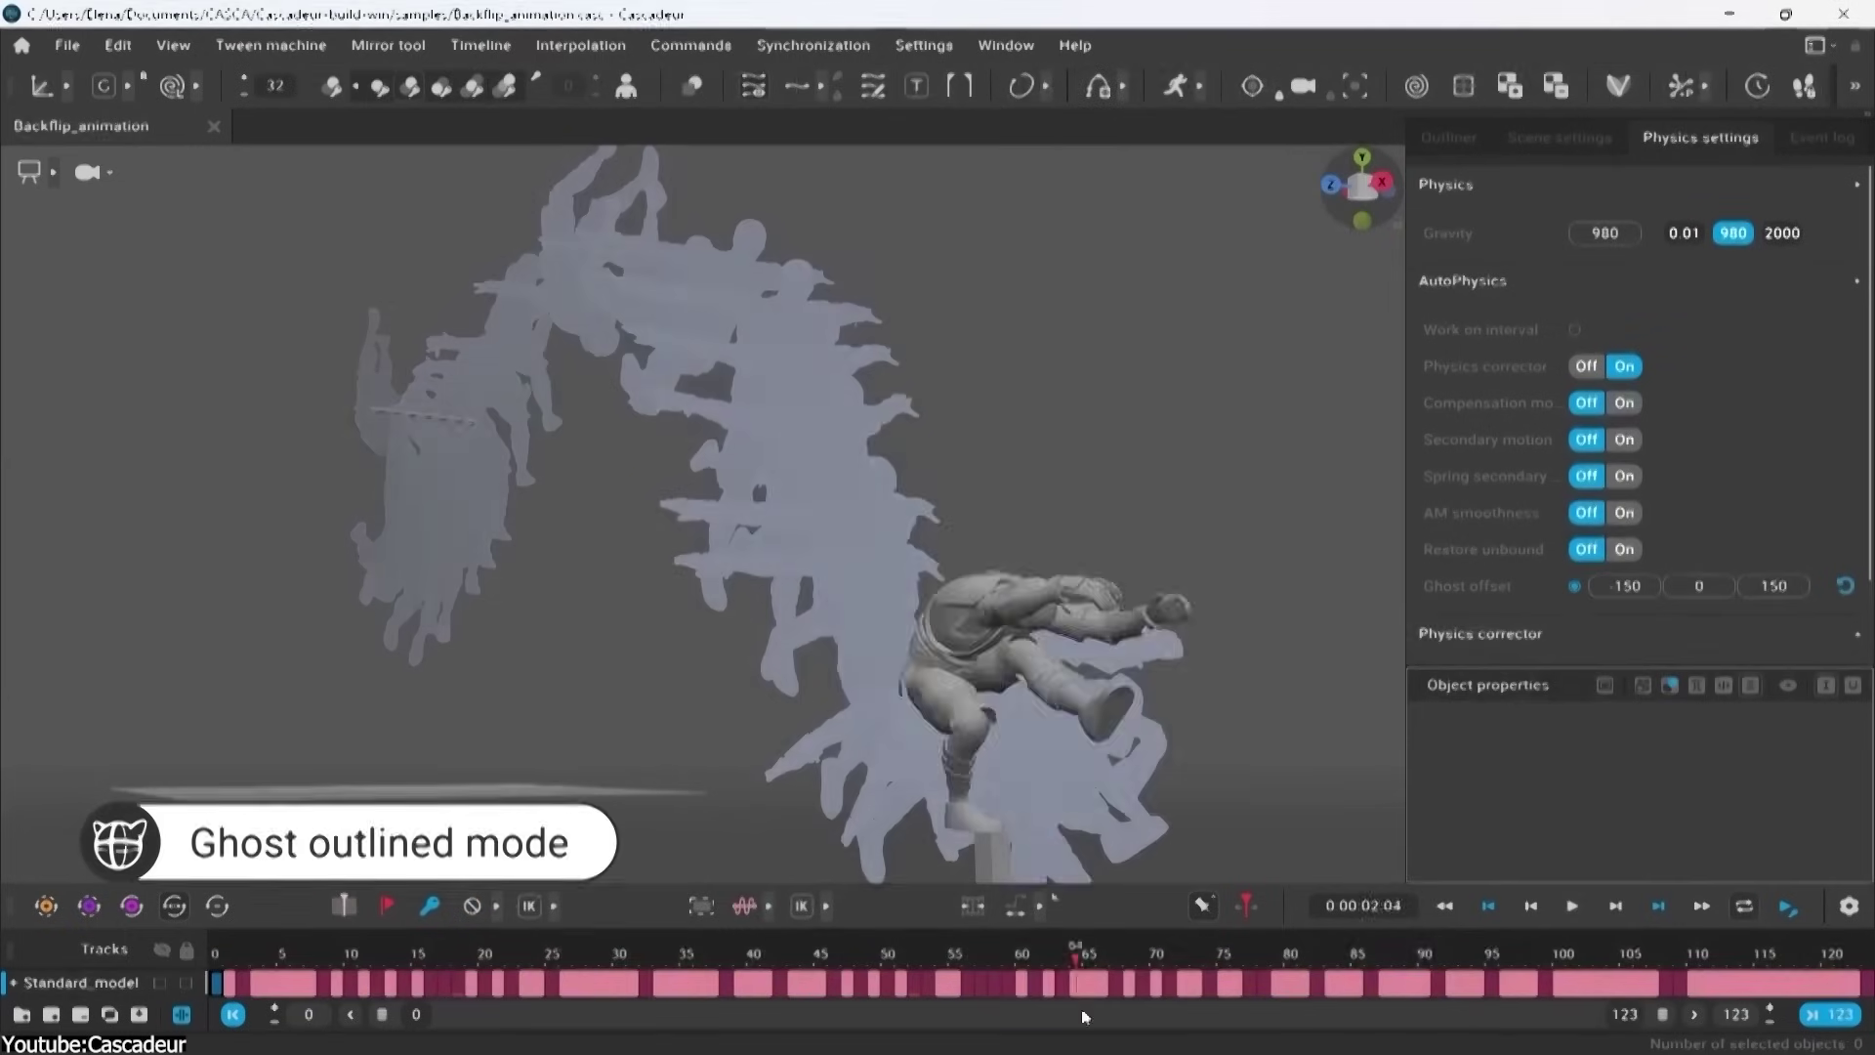
right_drag(742, 683, 573, 267)
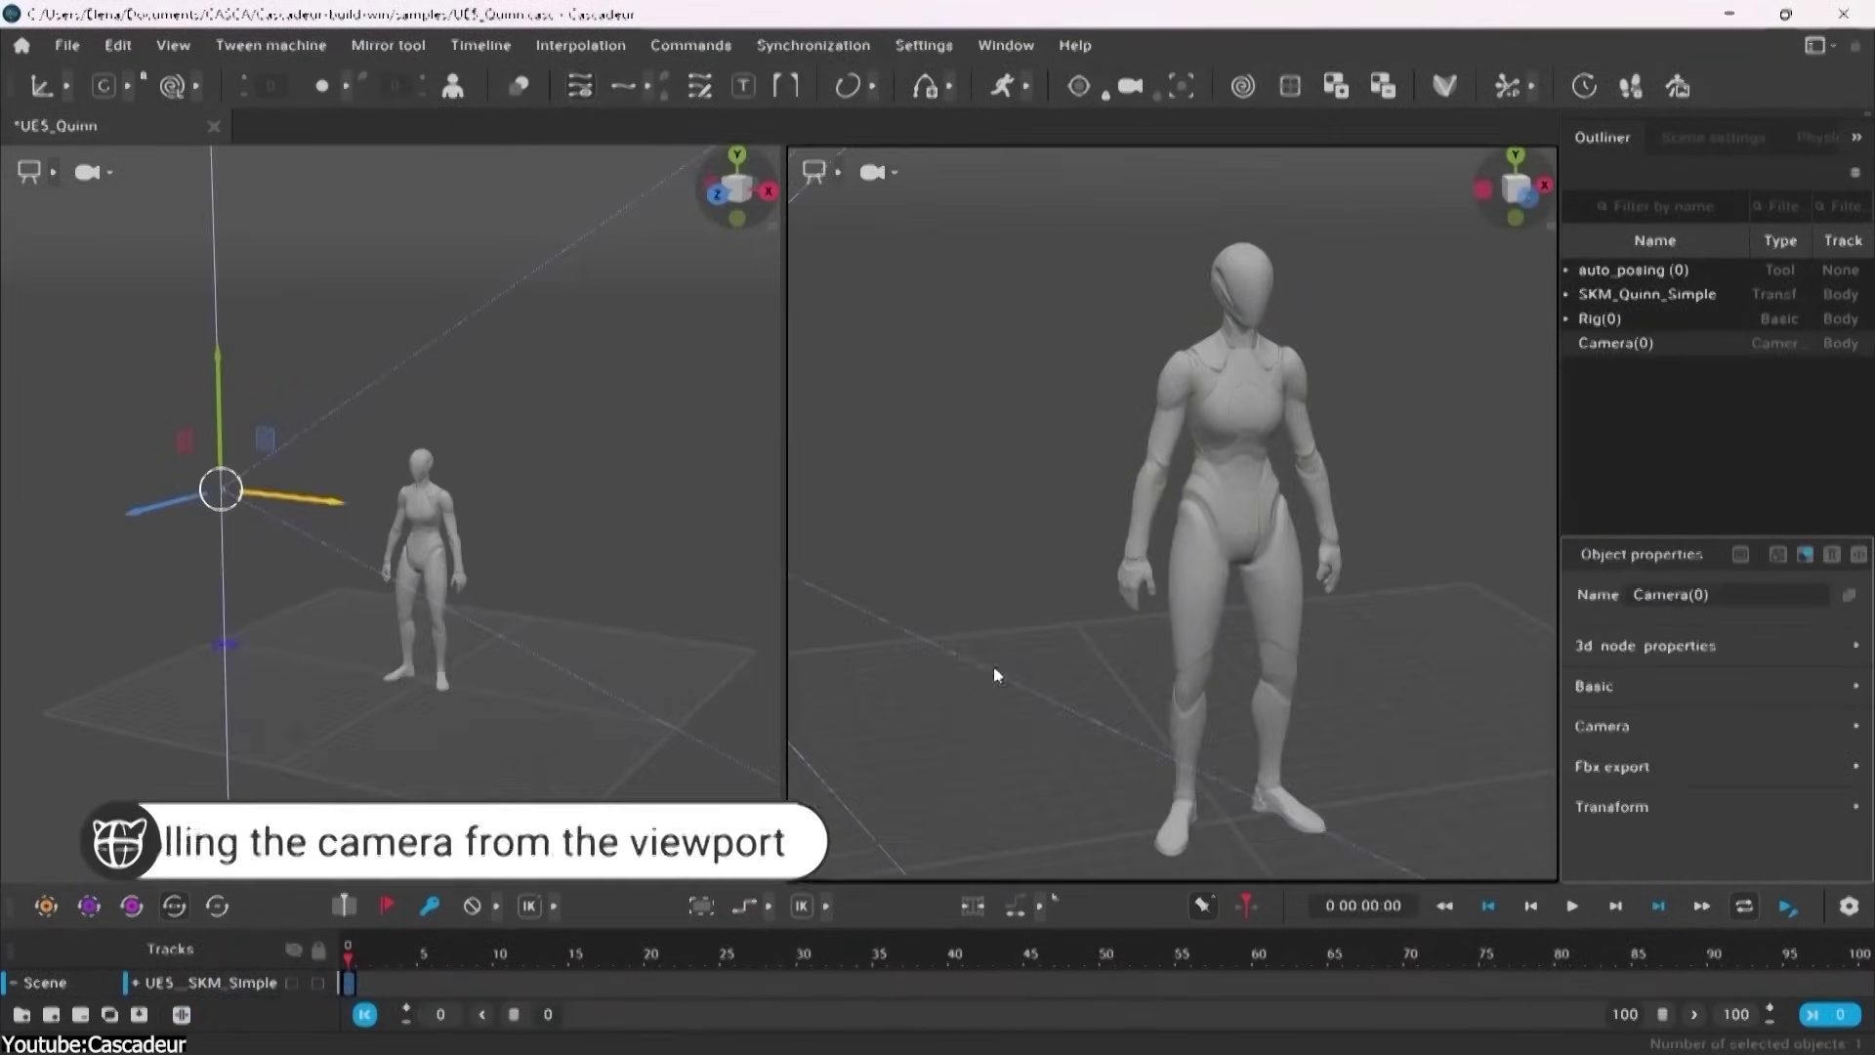
click(873, 174)
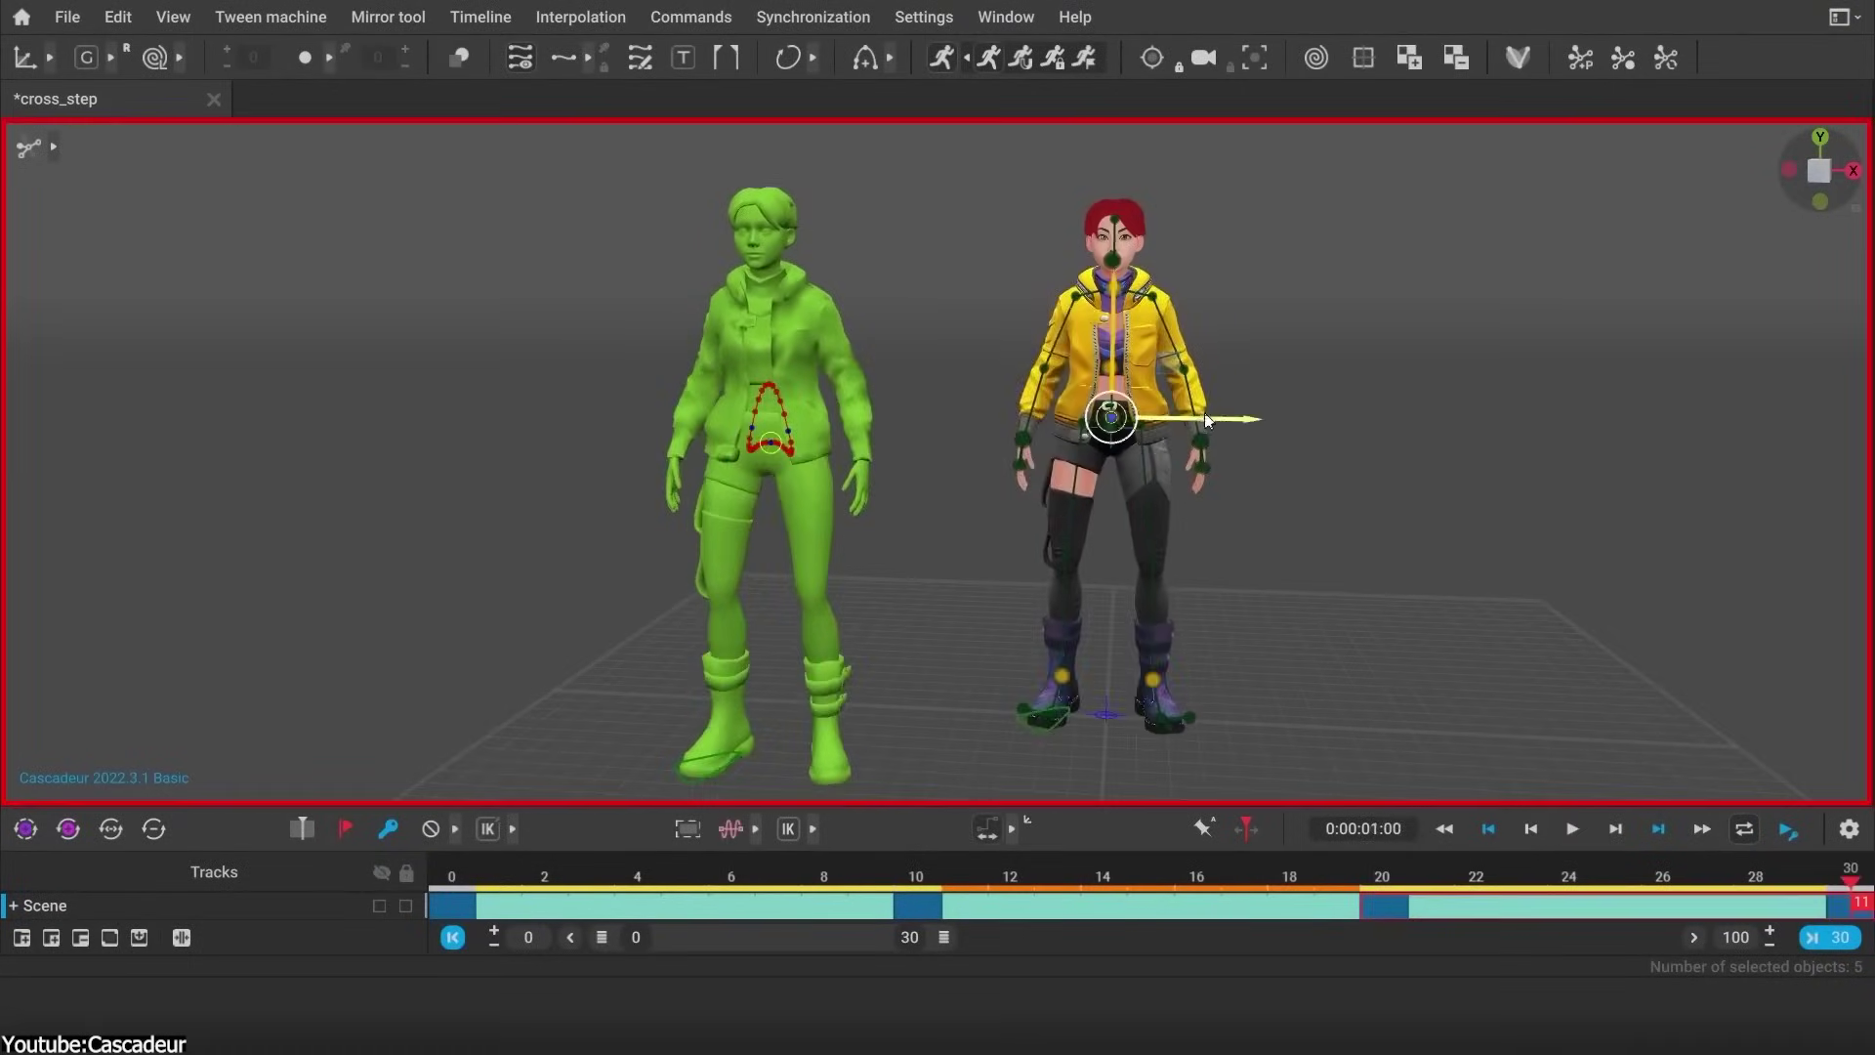
Step: Shift the yellow character right along X, then preview the ballistic jump around frames 51-62 and return to frame 1
drag(1204, 412, 1410, 439)
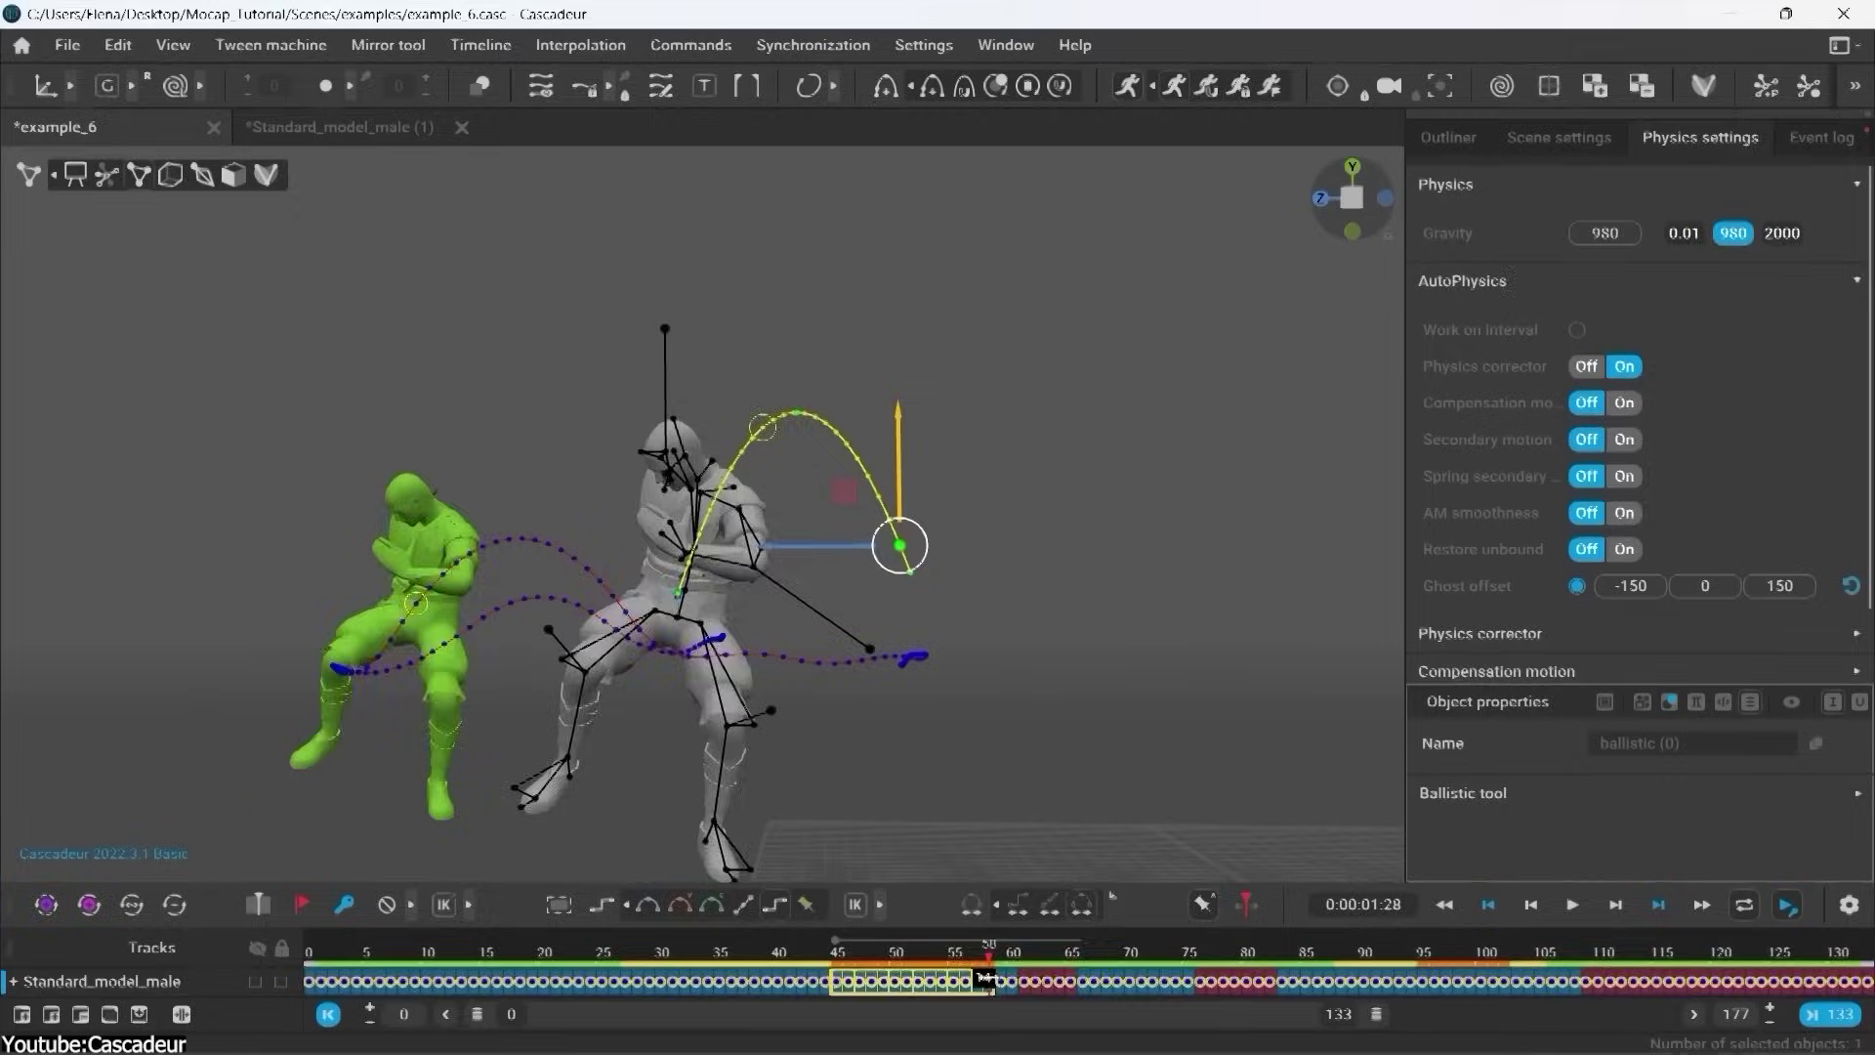
click(1074, 769)
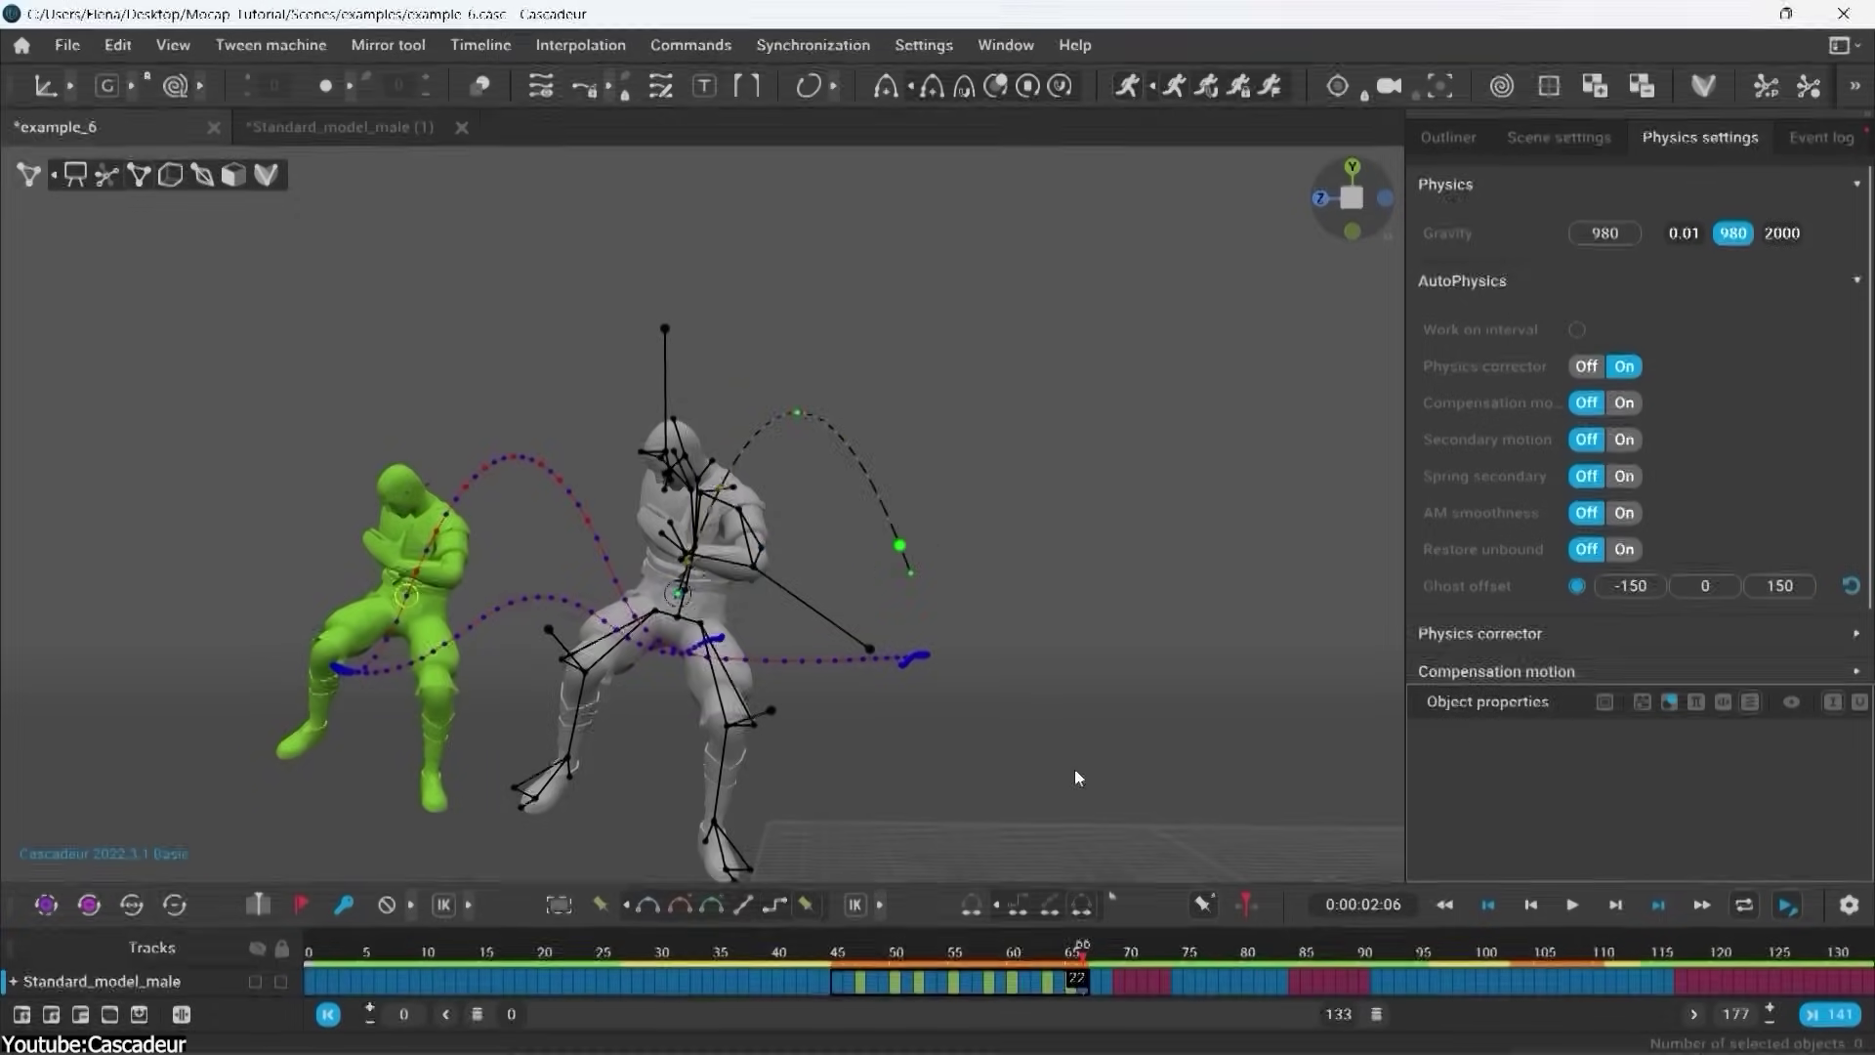
key(space)
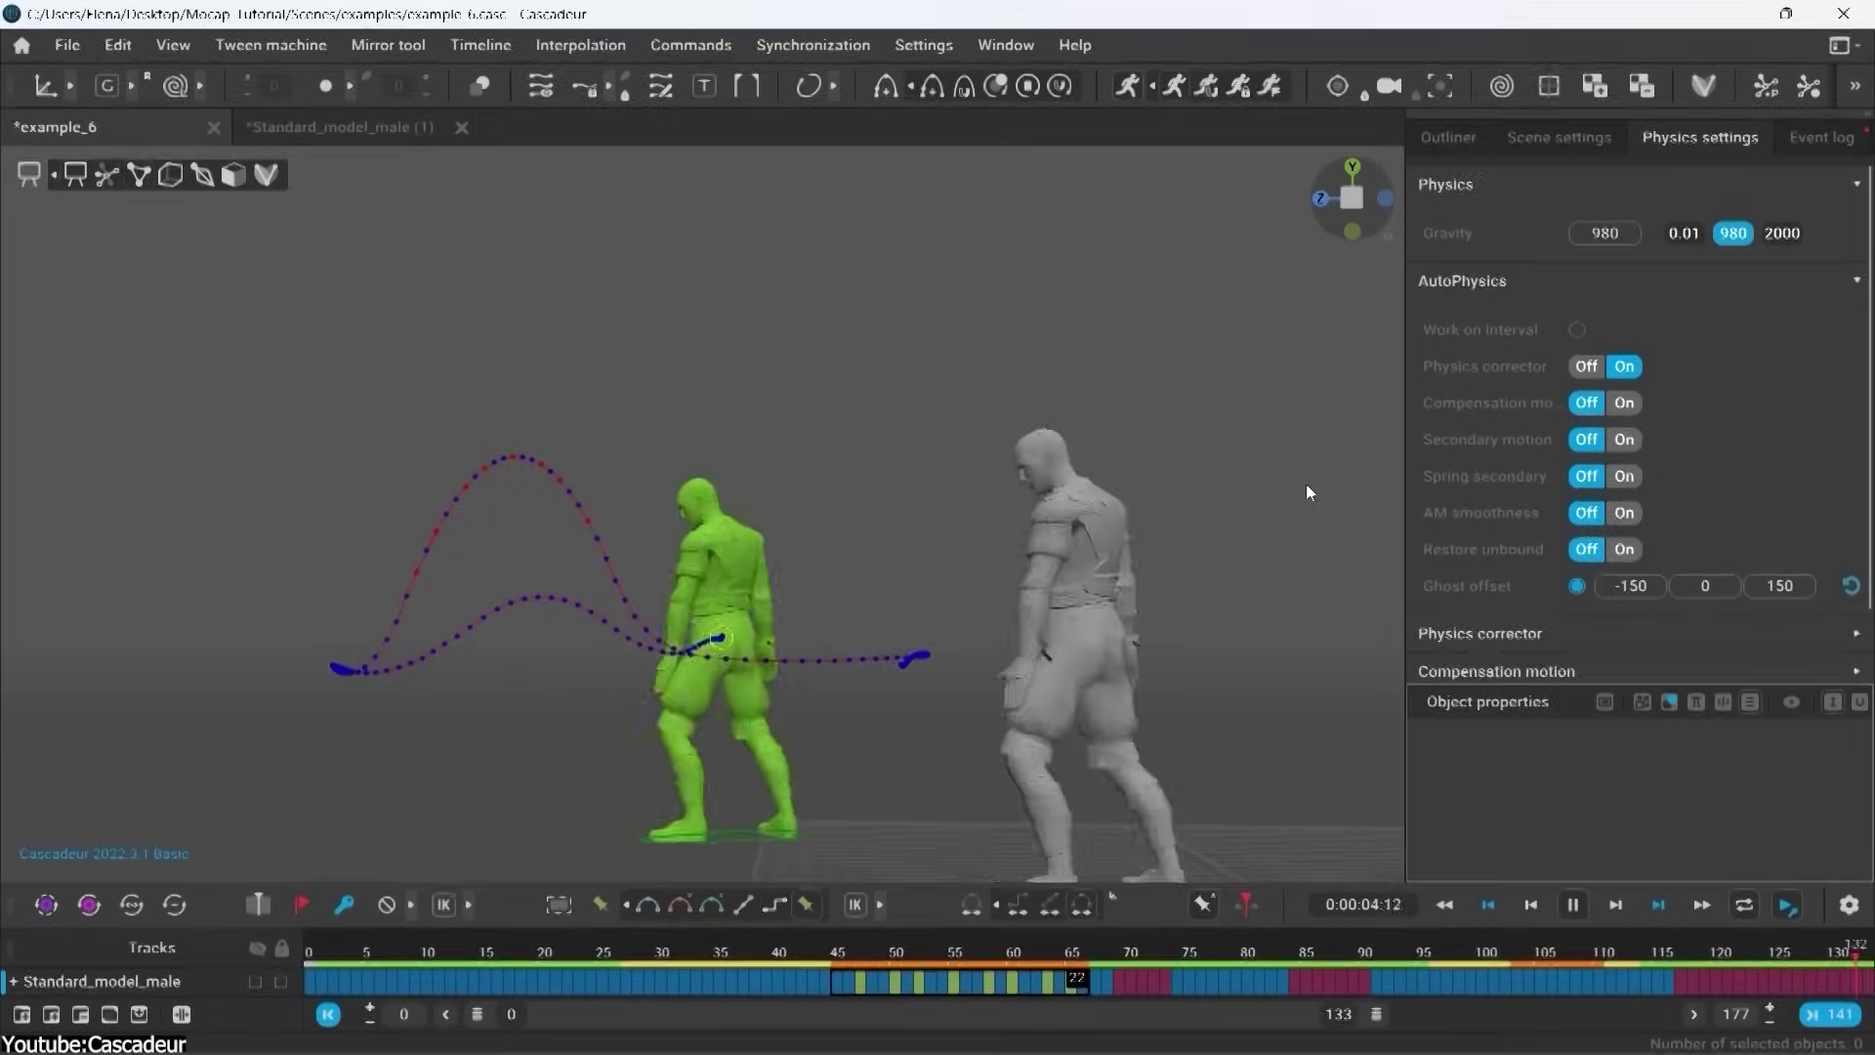
key(space)
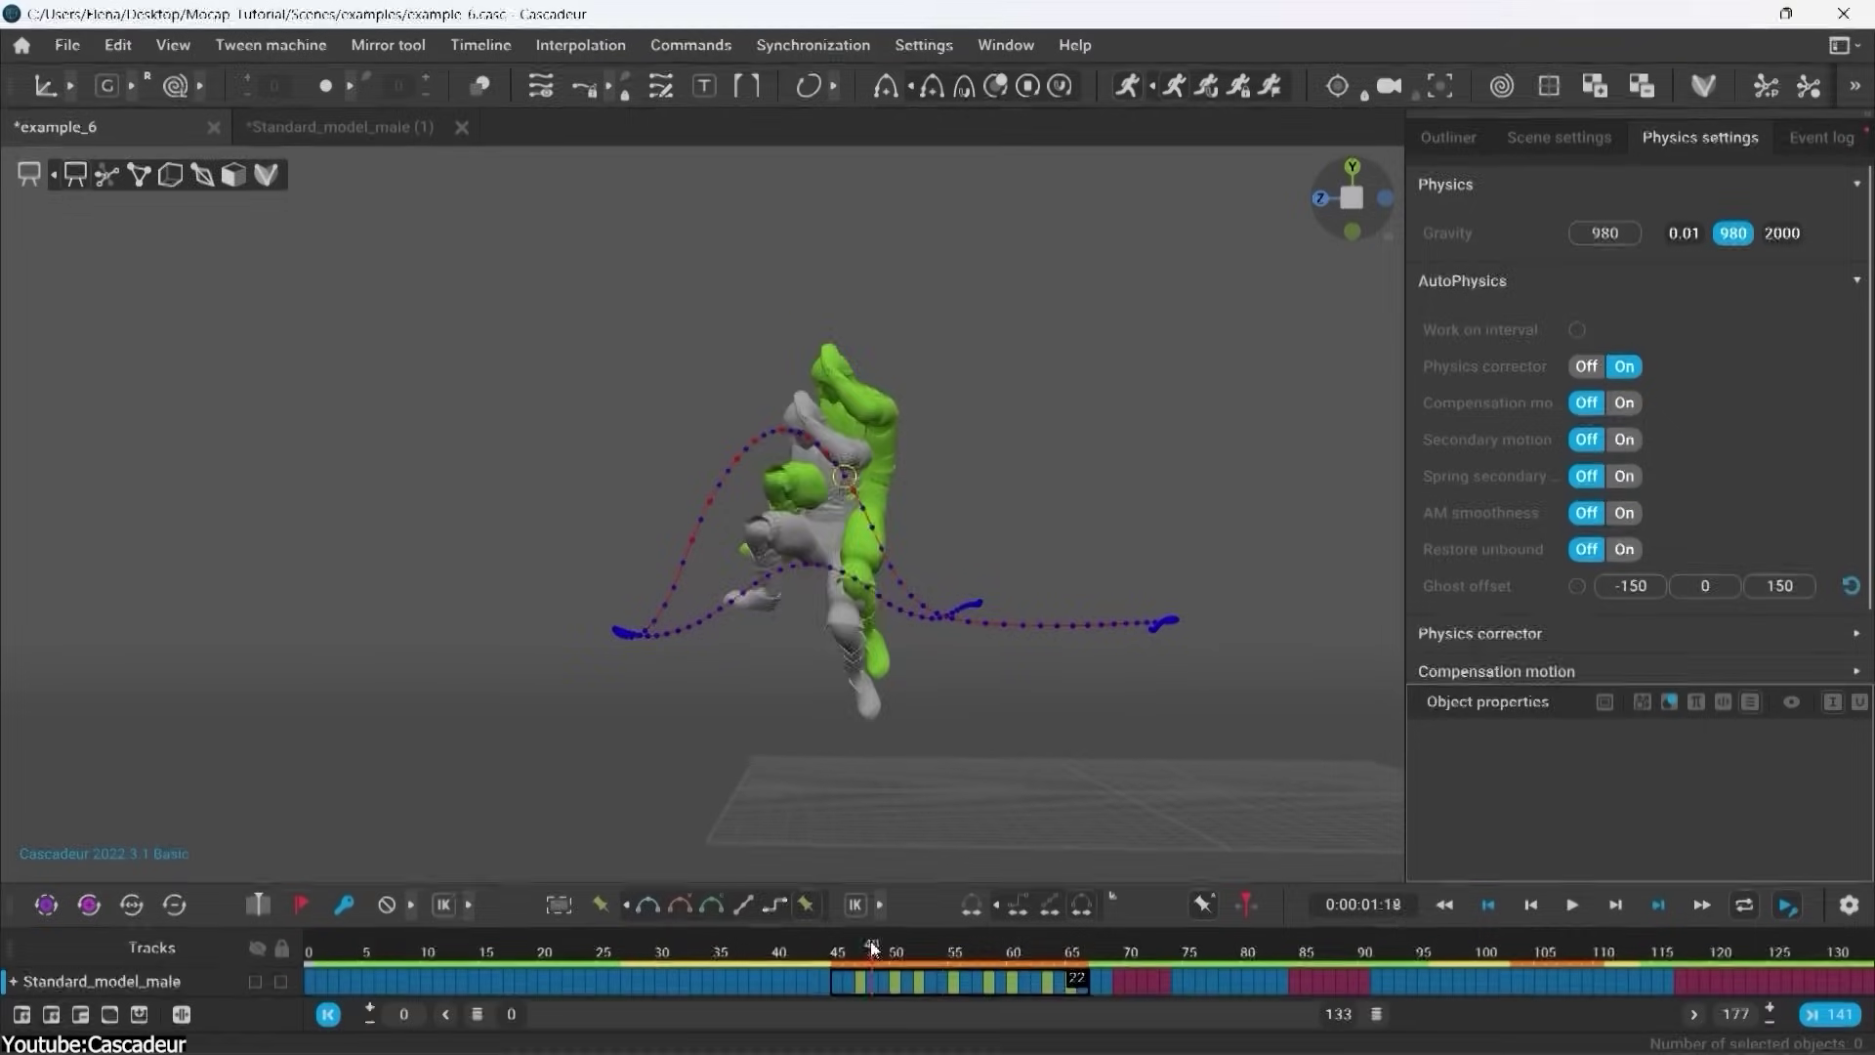
drag(872, 947, 1035, 948)
click(908, 945)
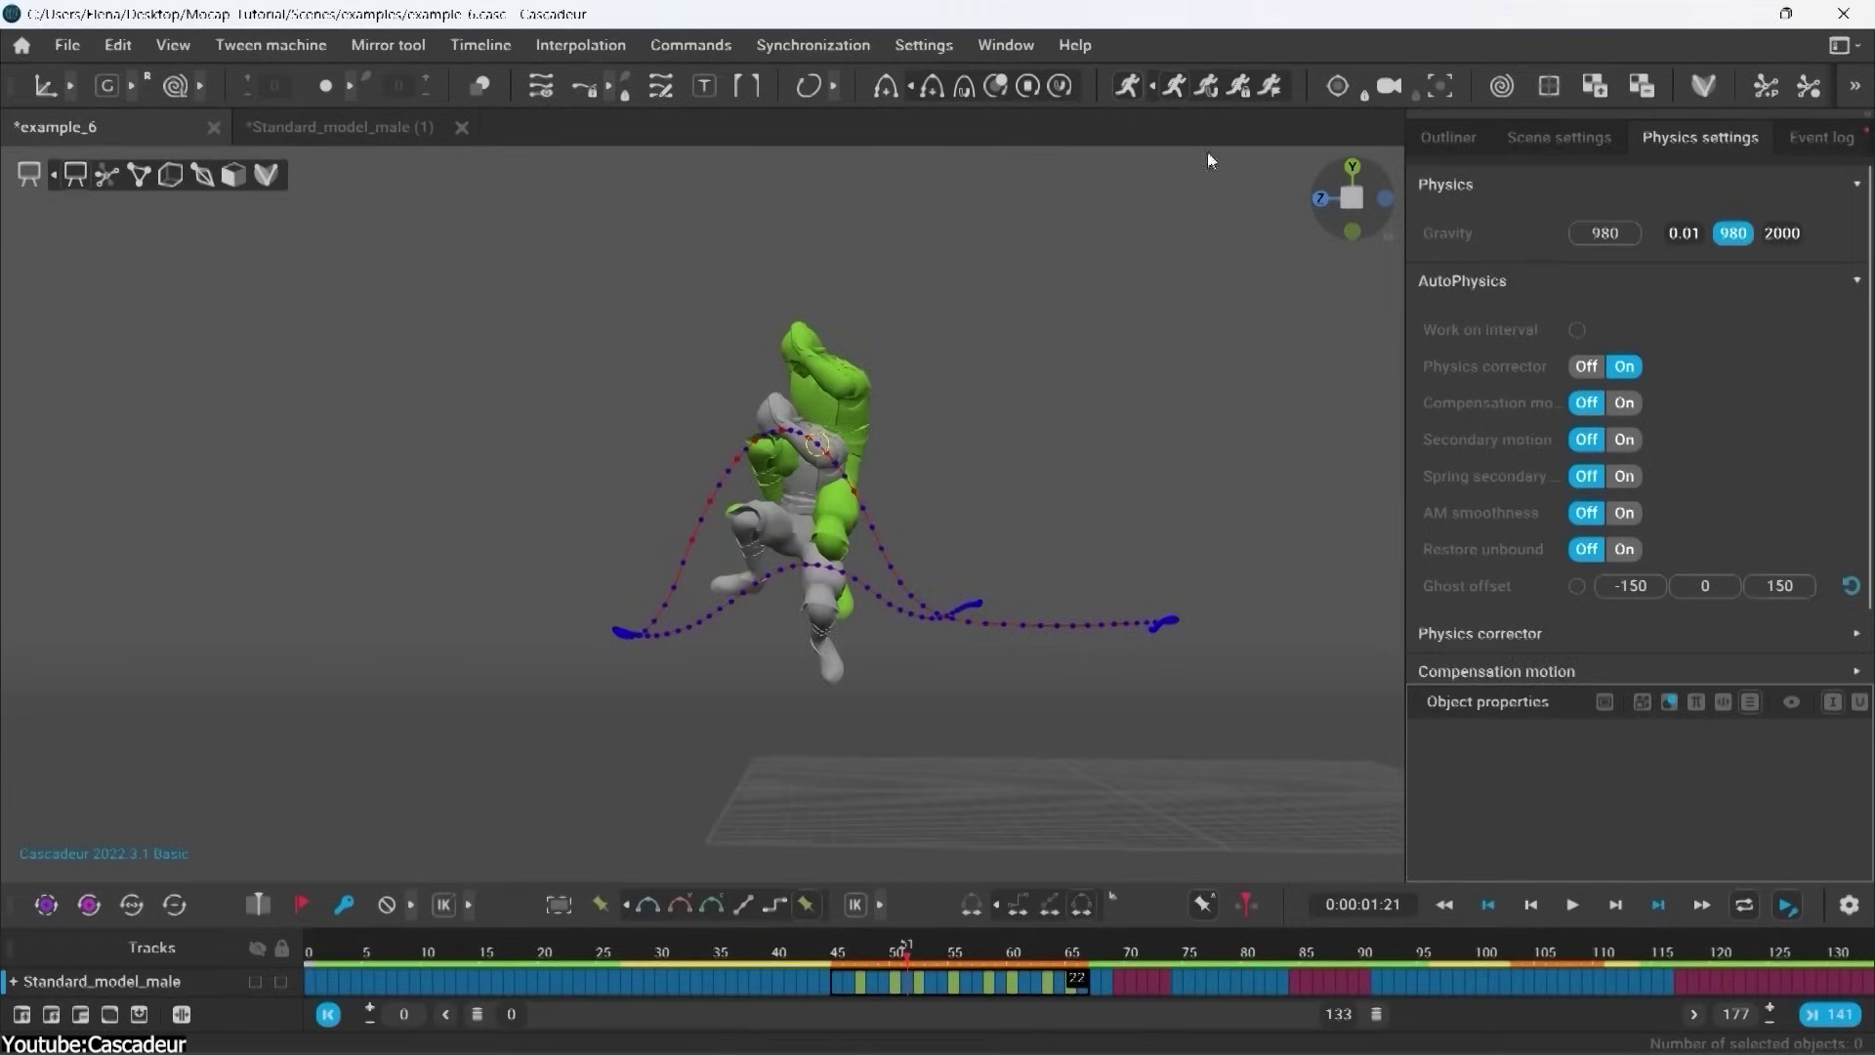
key(Home)
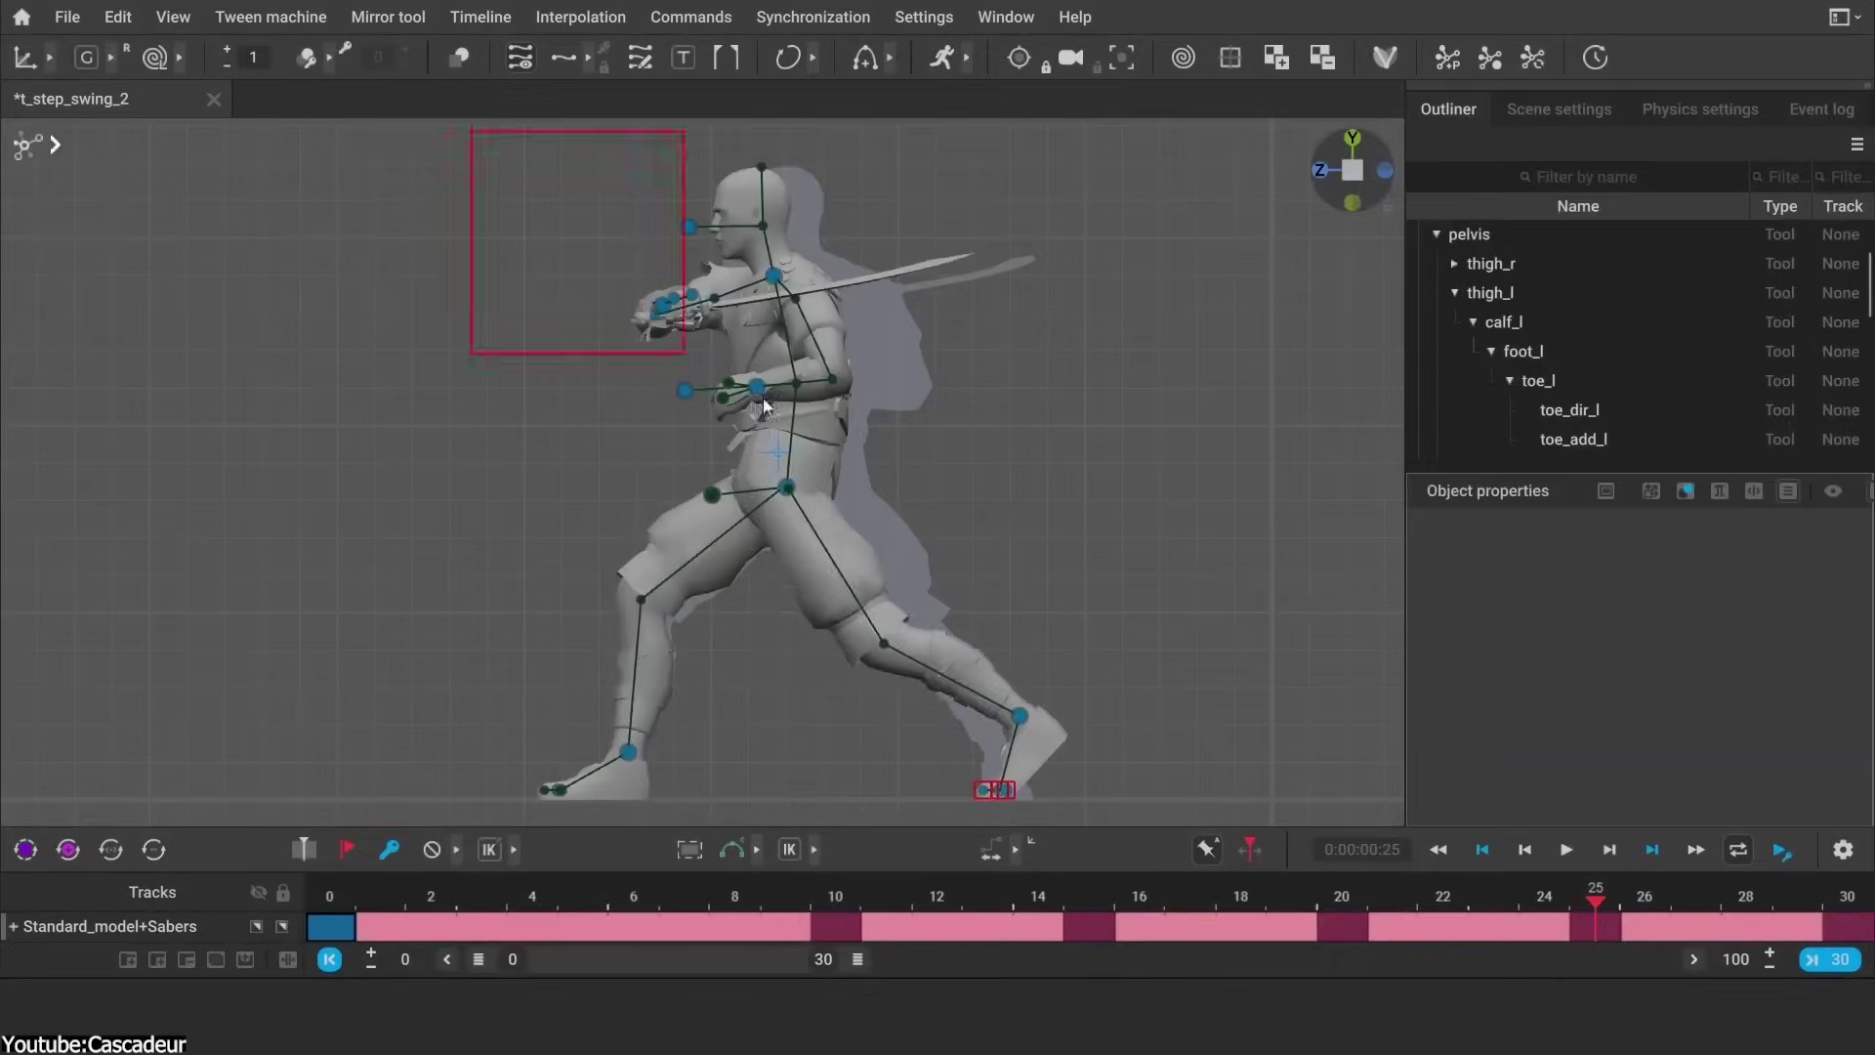
Step: Select all 43 rig points of the saber character, play to frame 8, then scrub back to frame 0
drag(767, 408, 676, 474)
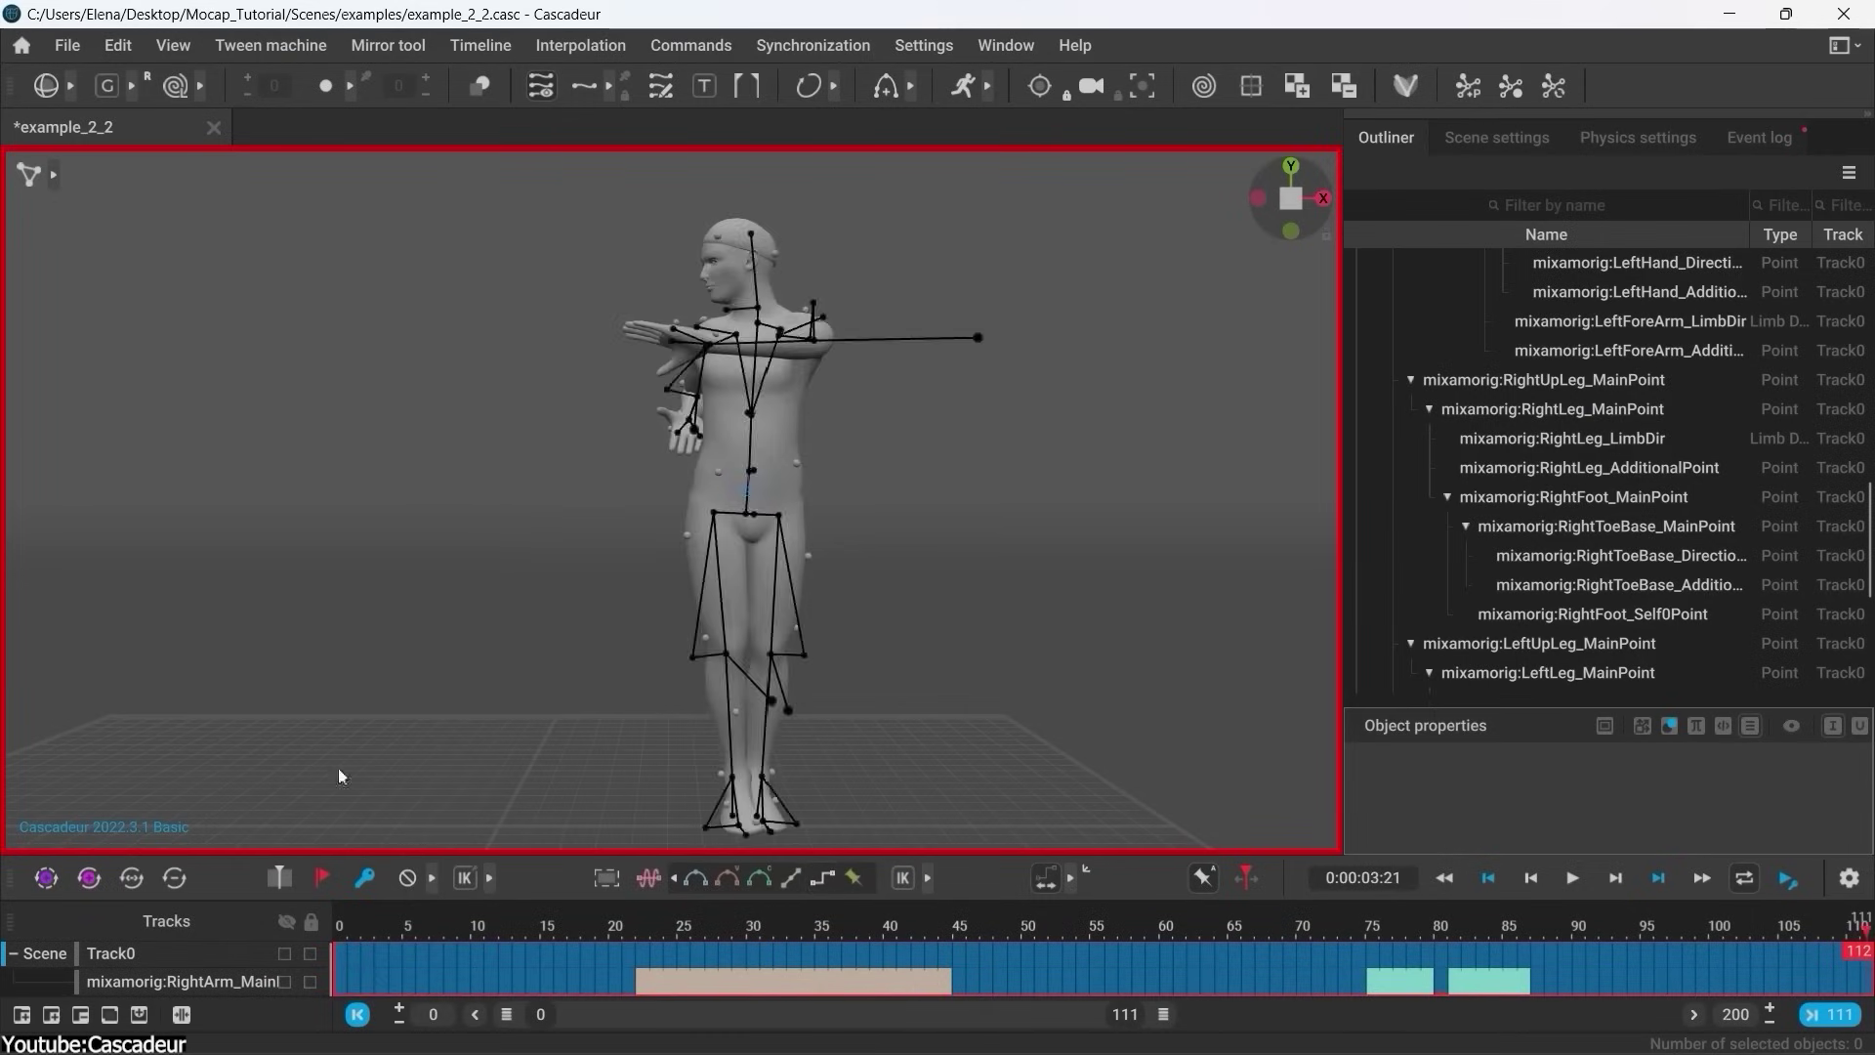
drag(251, 260, 771, 595)
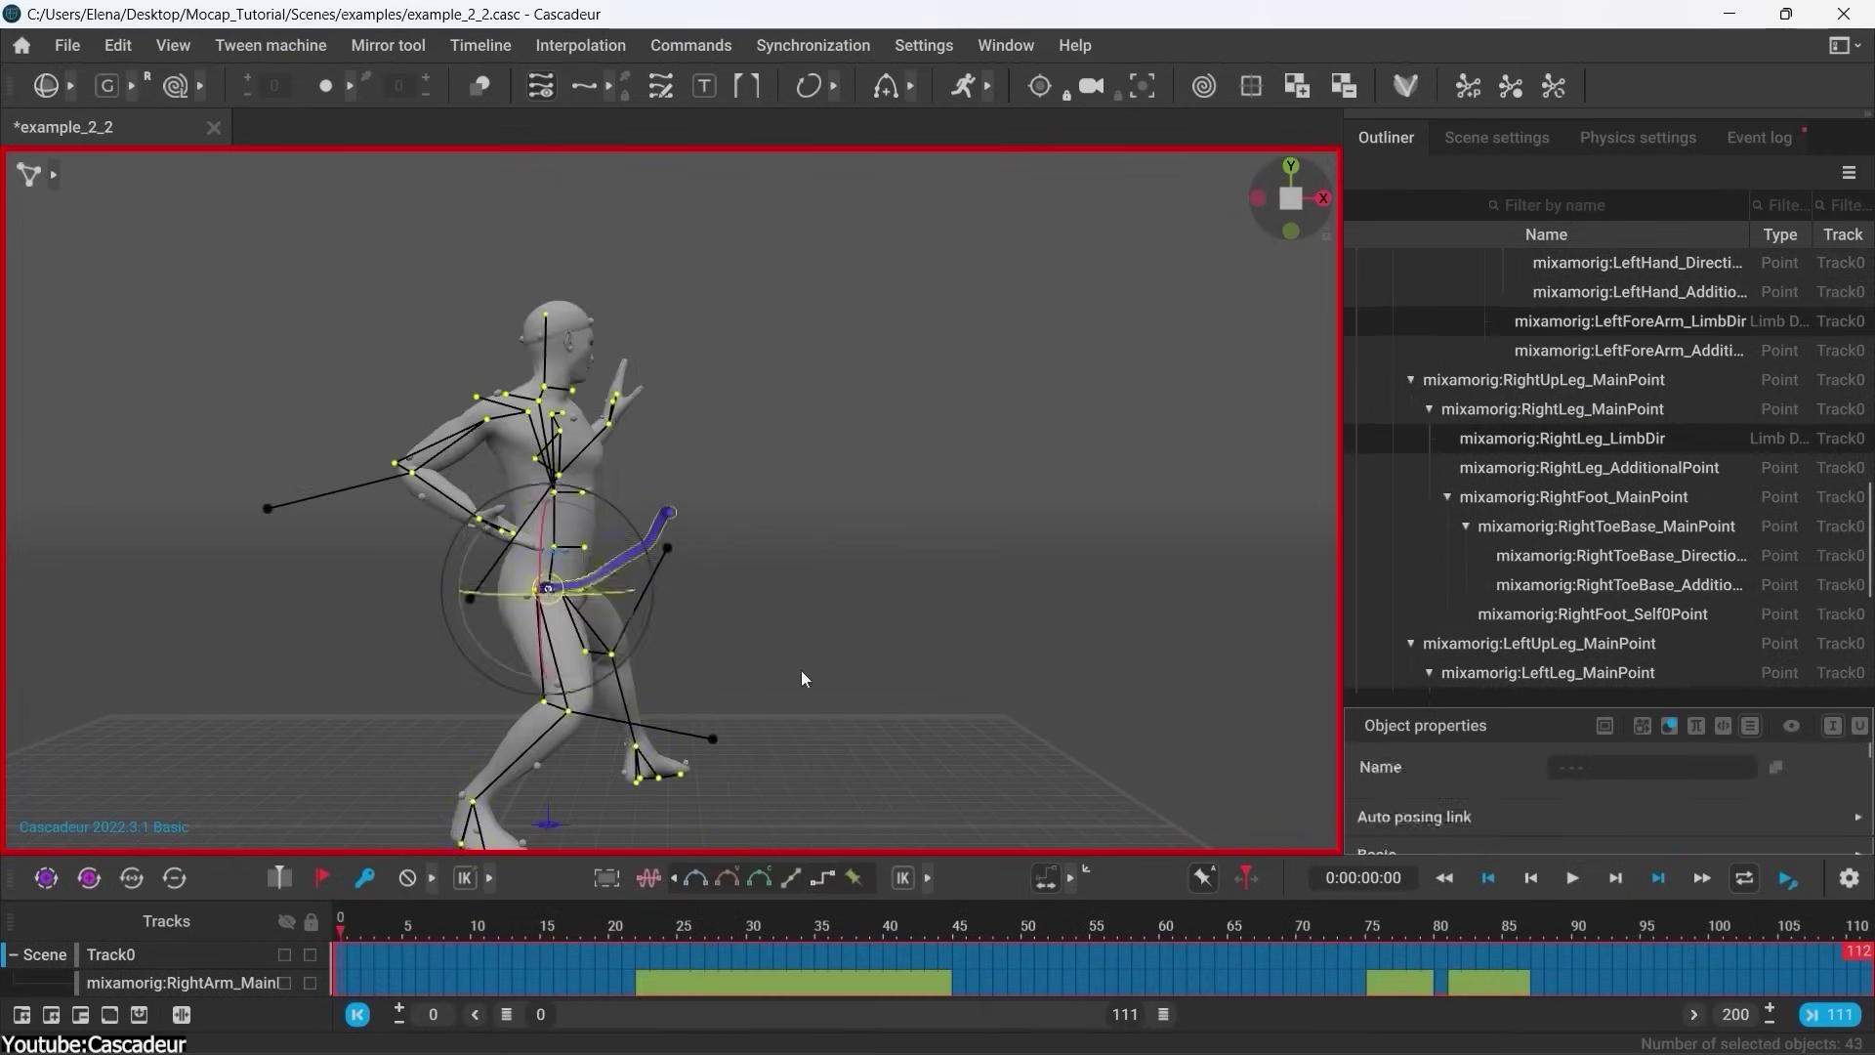
click(1572, 876)
click(434, 935)
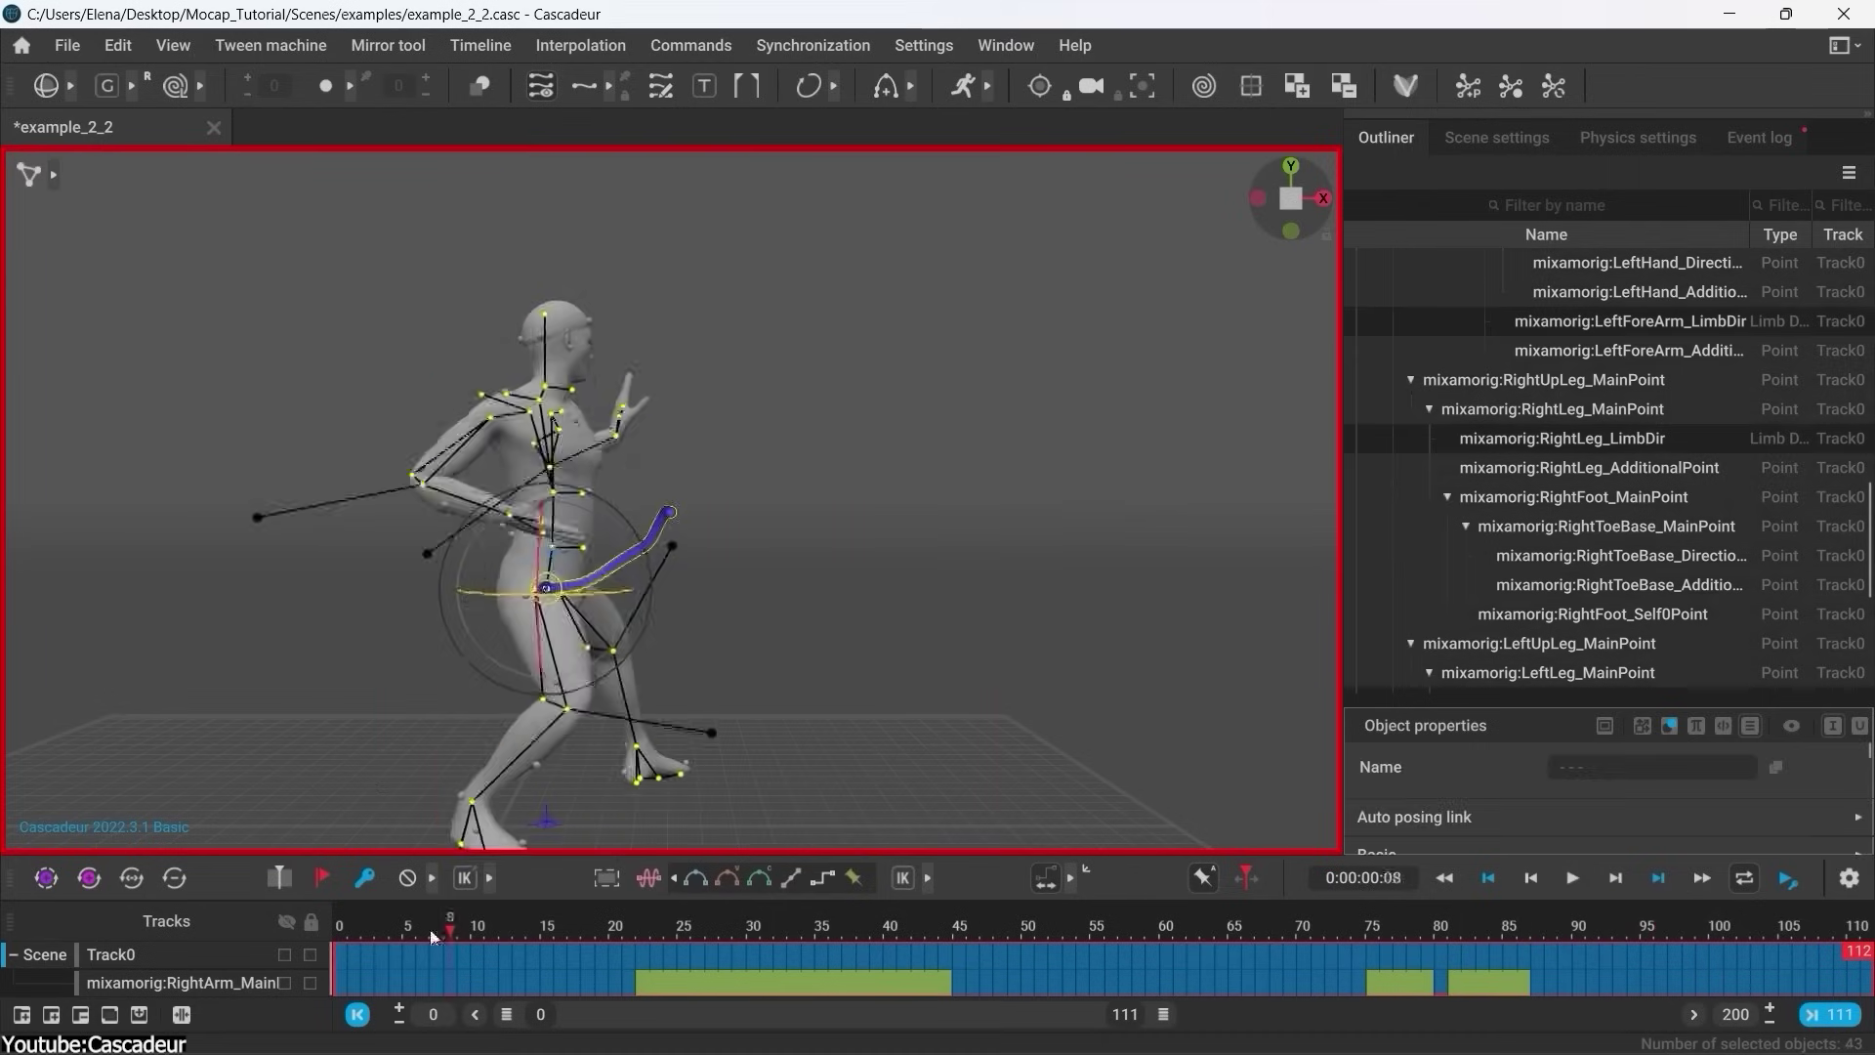
drag(433, 936, 340, 935)
click(1497, 138)
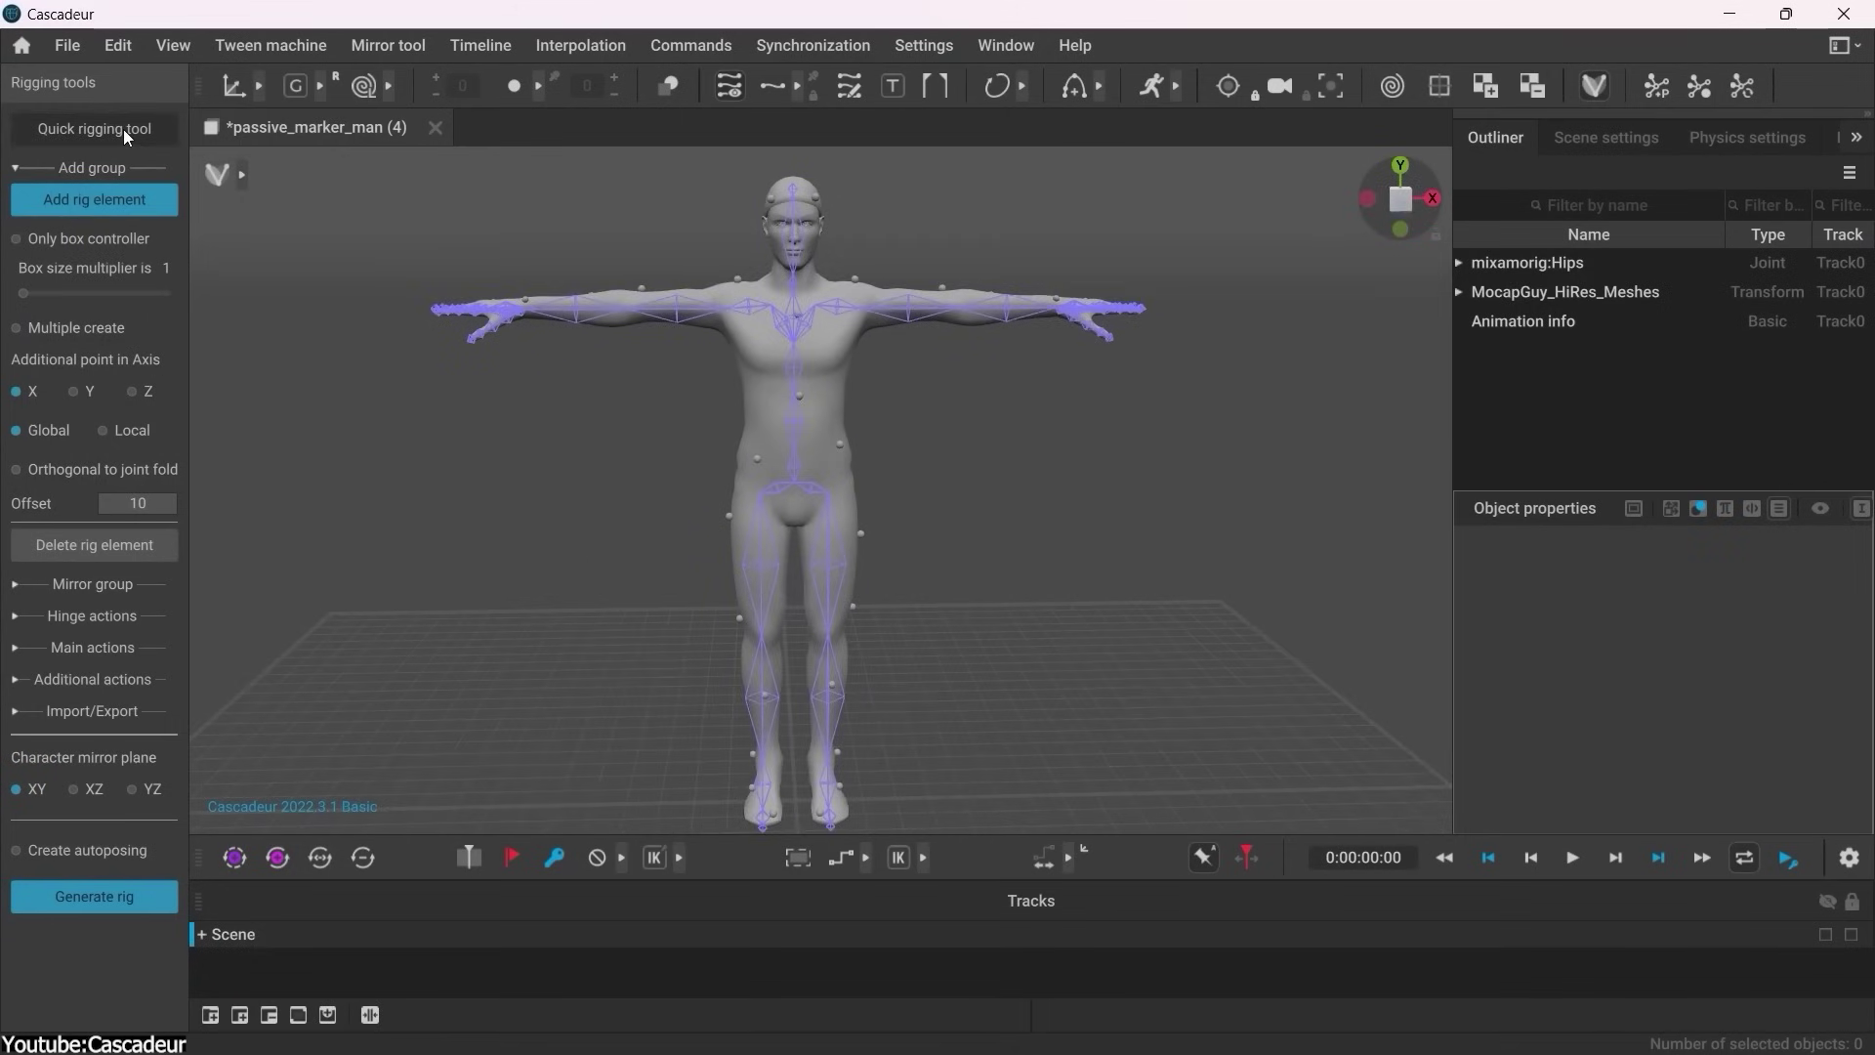
Step: Add rig elements to the mixamorig skeleton with Quick rigging tool, then turn Rig mode off
click(119, 128)
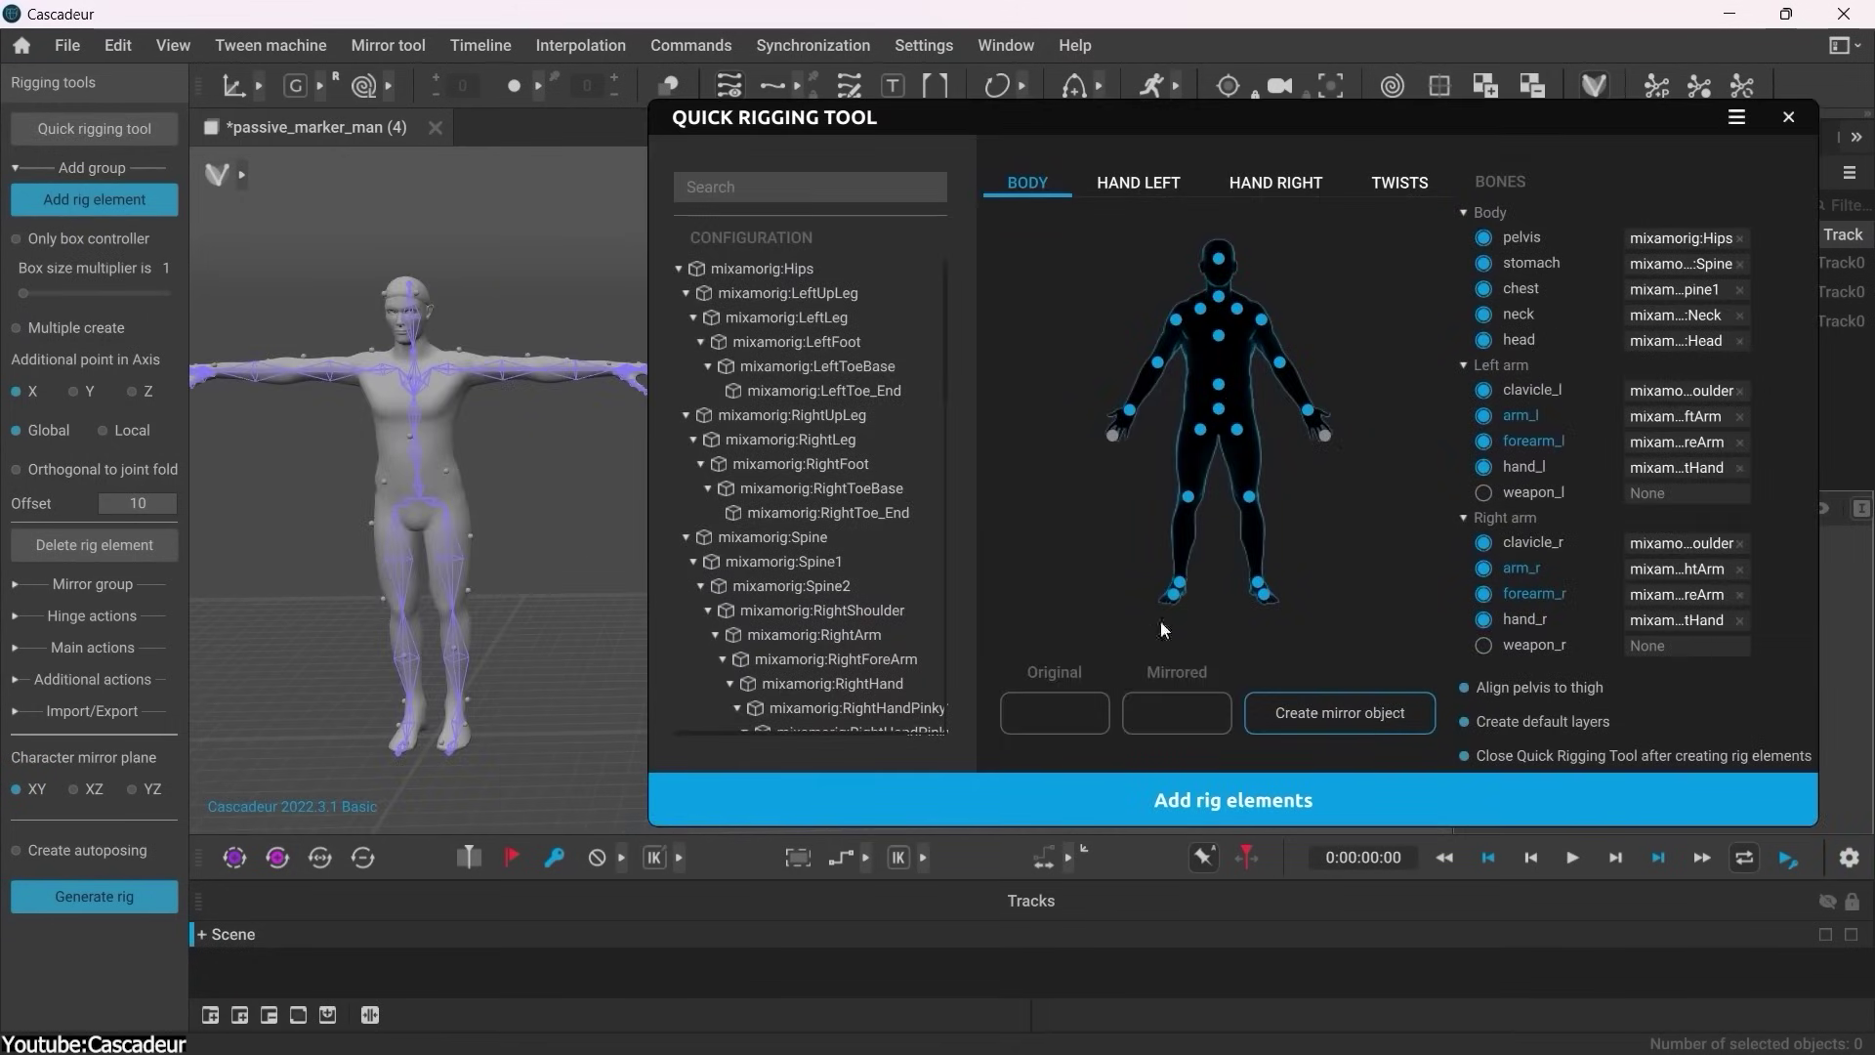
click(1234, 825)
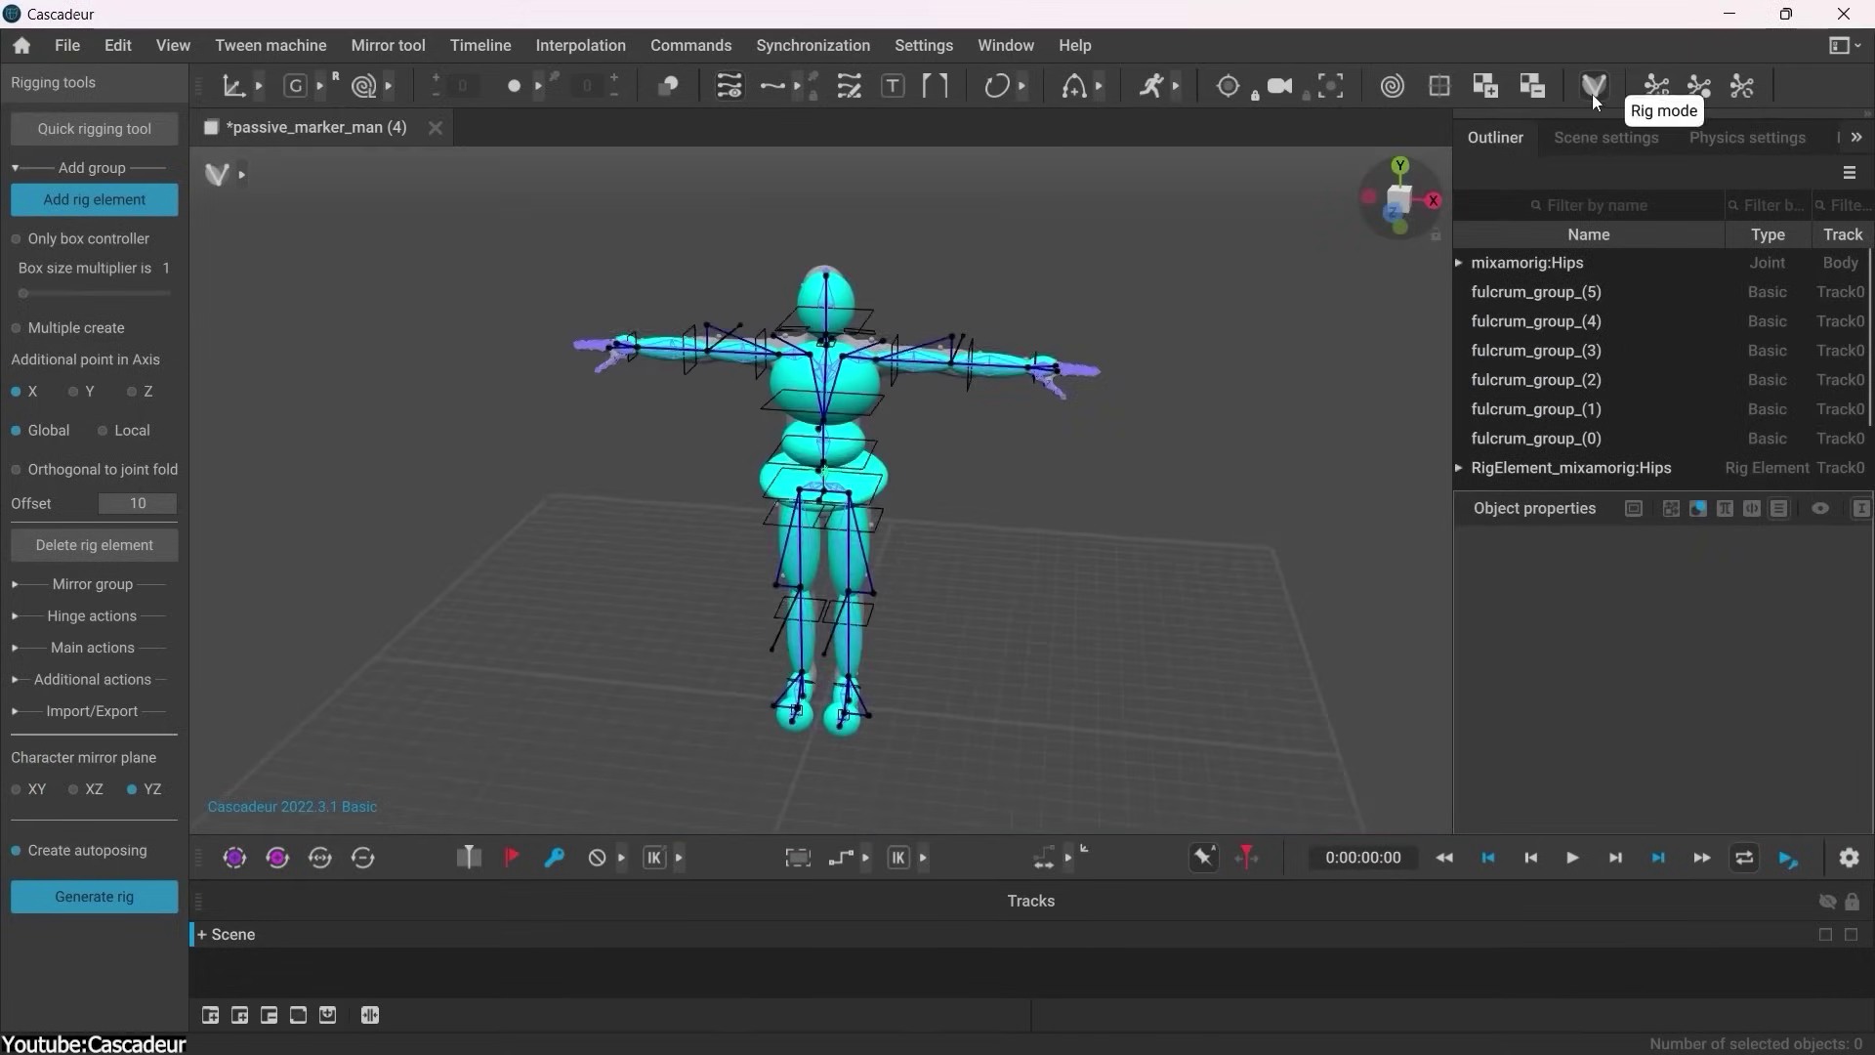
click(1656, 86)
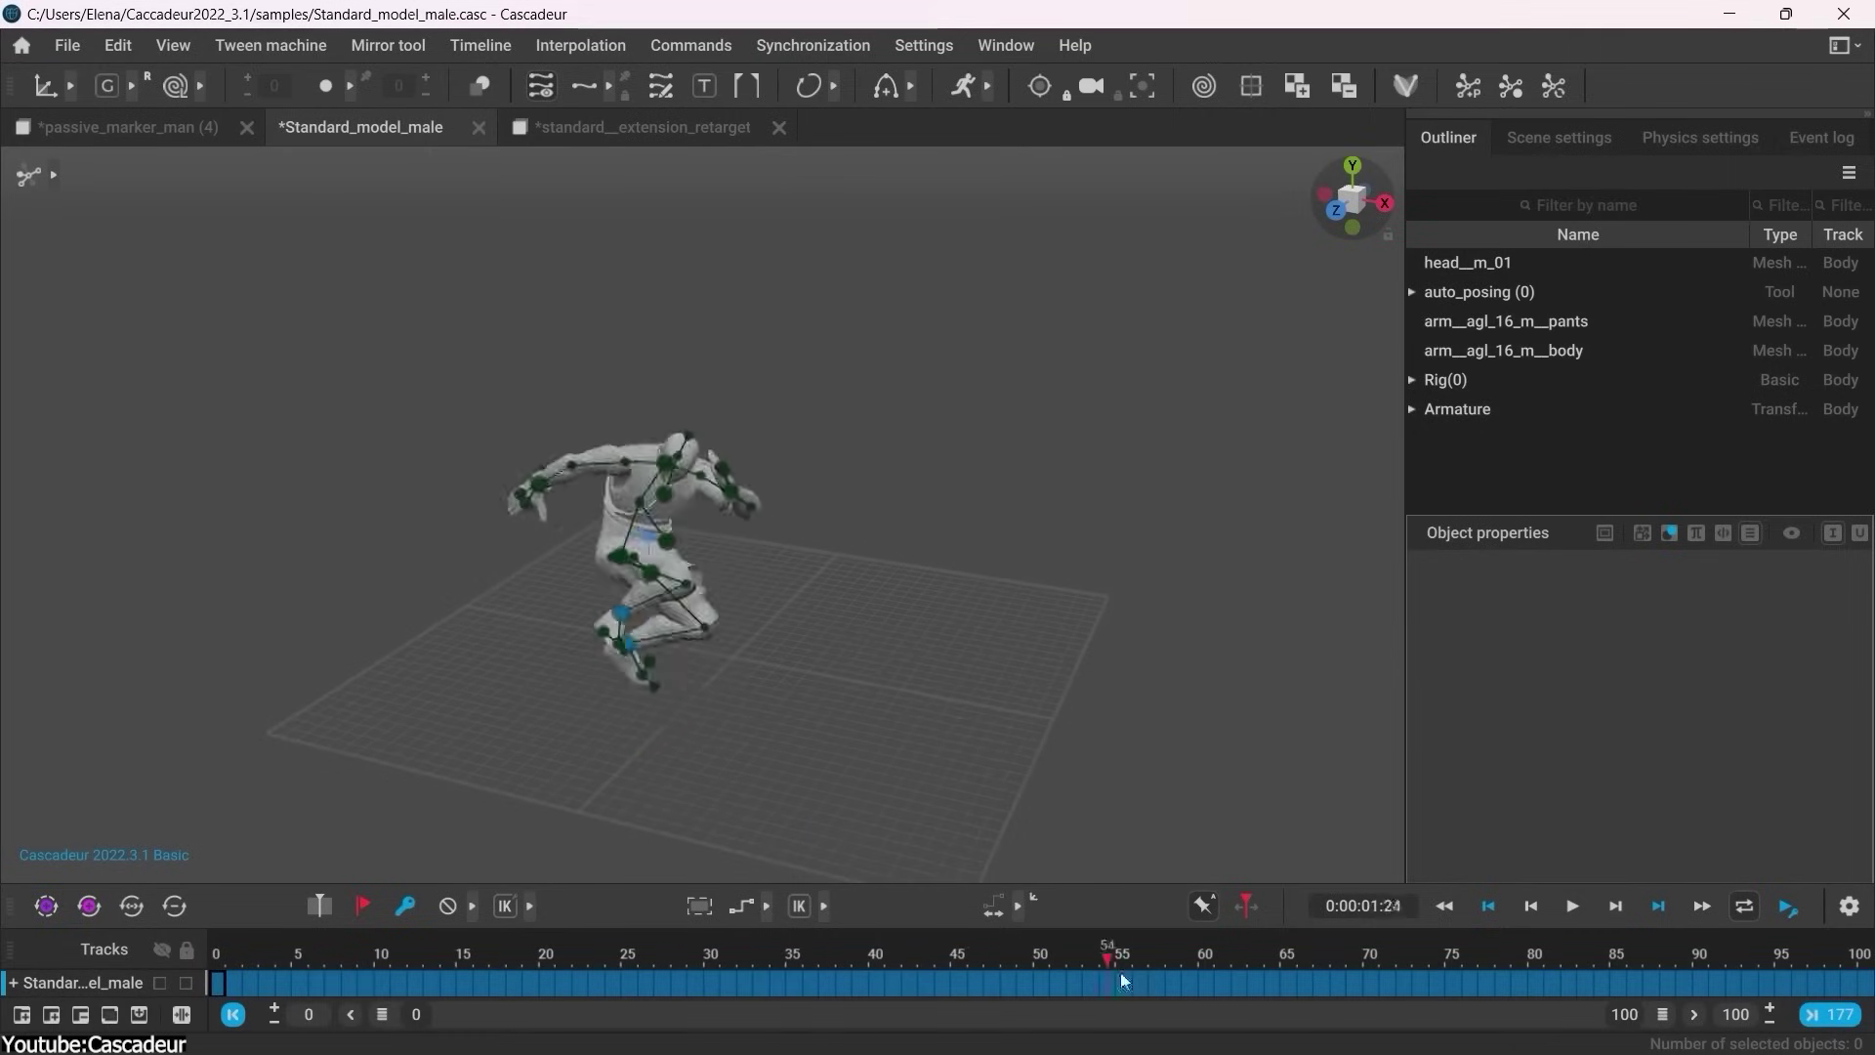
Step: Scrub the male animation between frames 34 and 59, then scrub the Standard_zombie_retarget animation
drag(1123, 980, 776, 1016)
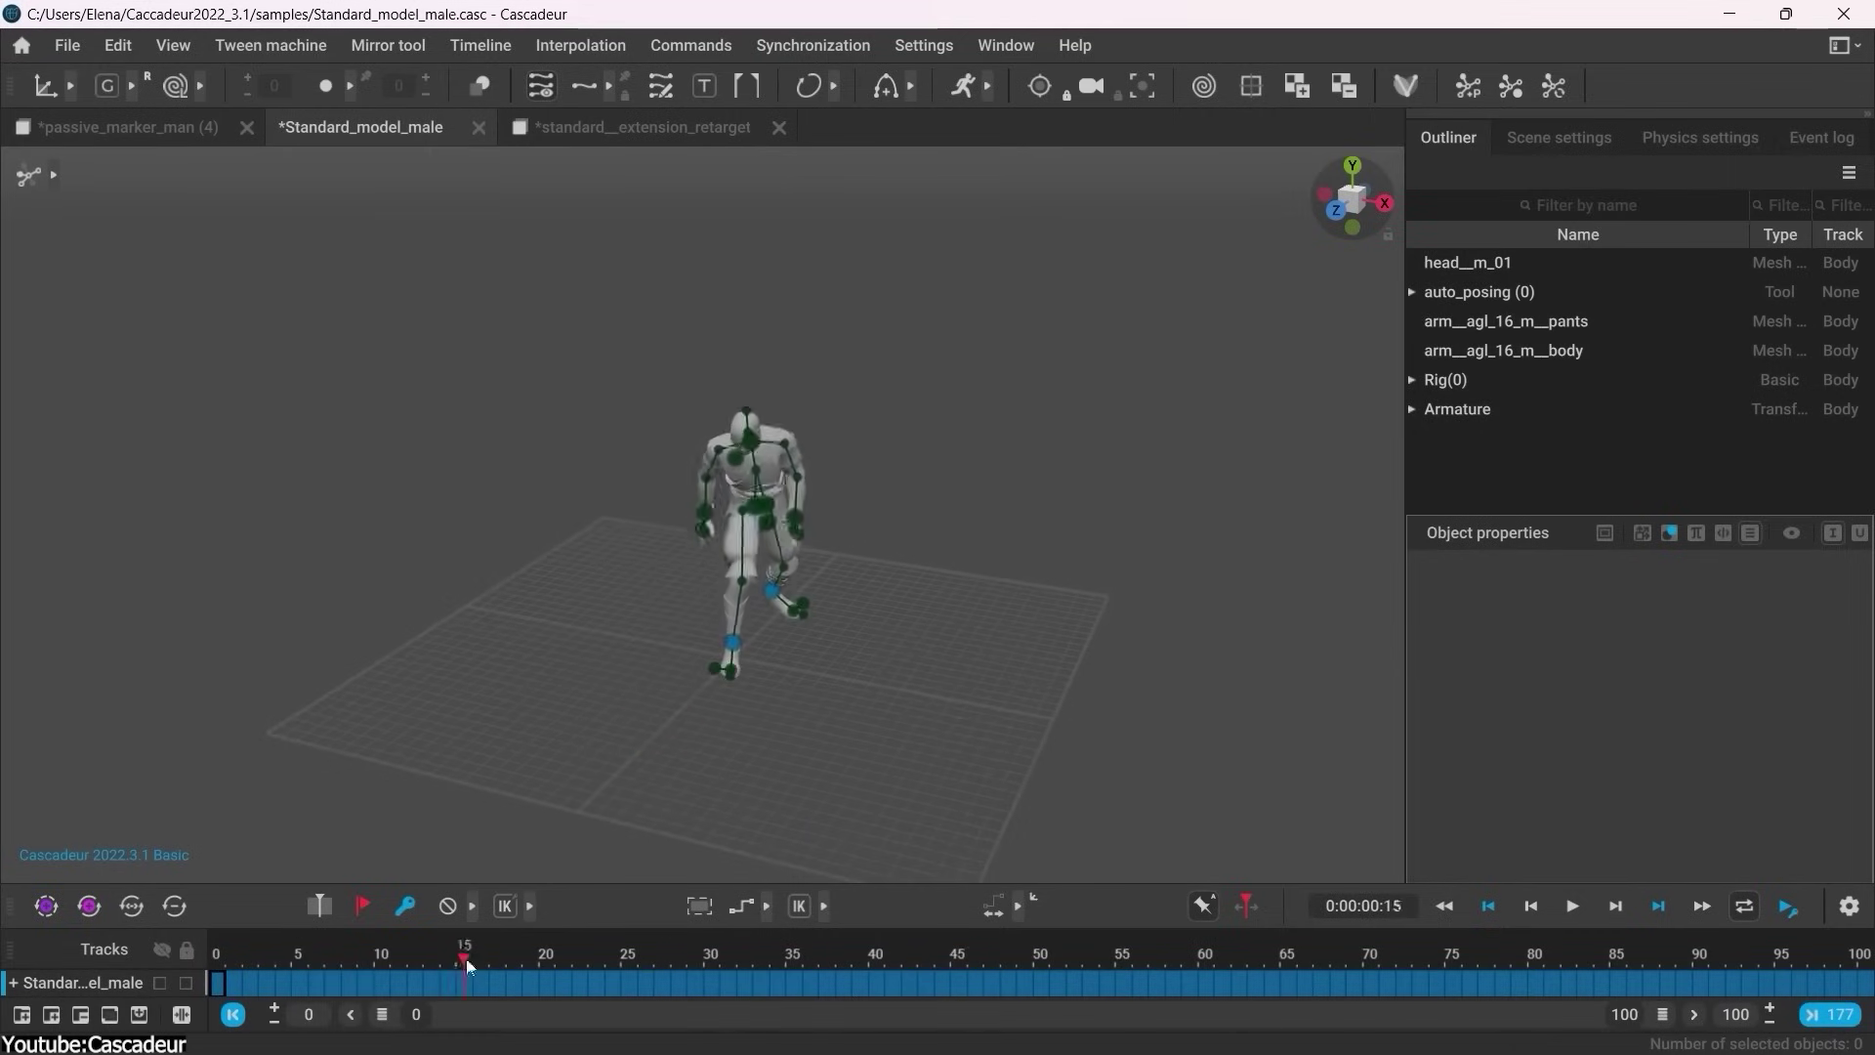
drag(991, 984, 1197, 1017)
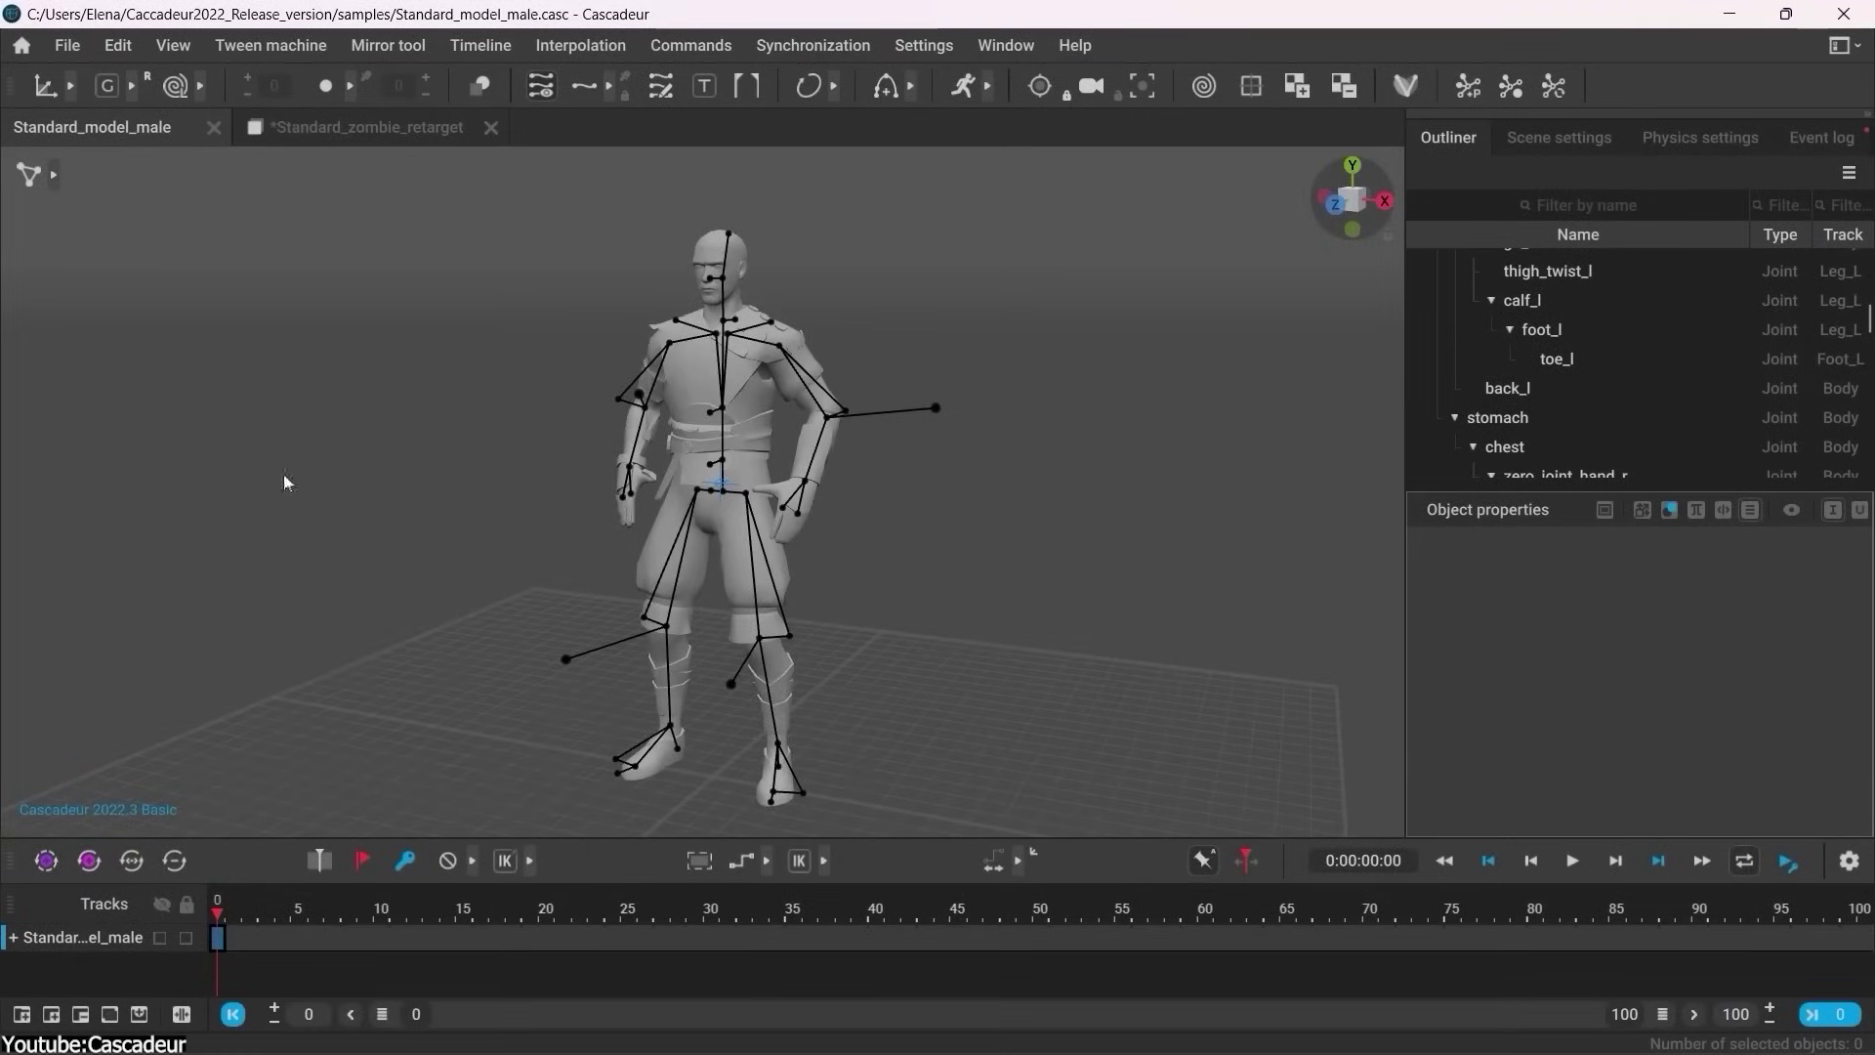
click(332, 135)
drag(533, 888, 498, 906)
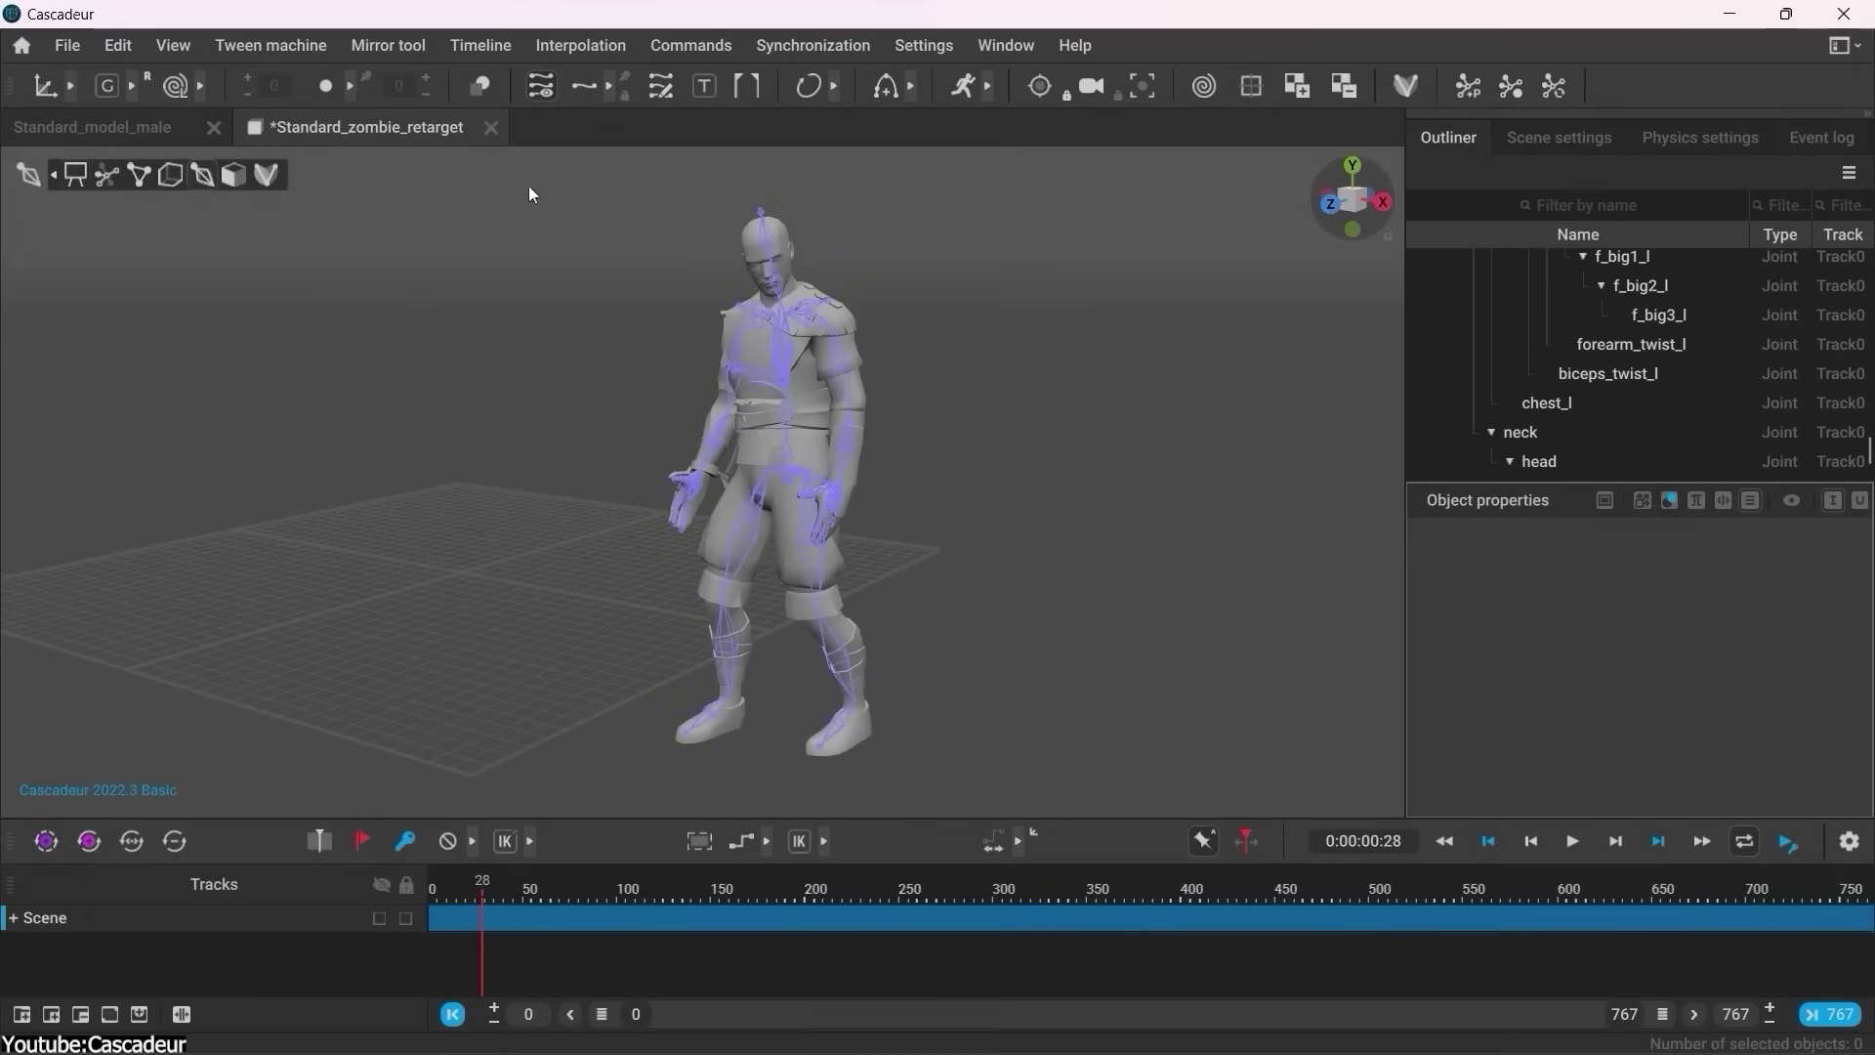
Step: Select all 58 zombie joints, step to the next keyframe, then return to Standard_model_male
drag(530, 185, 1051, 799)
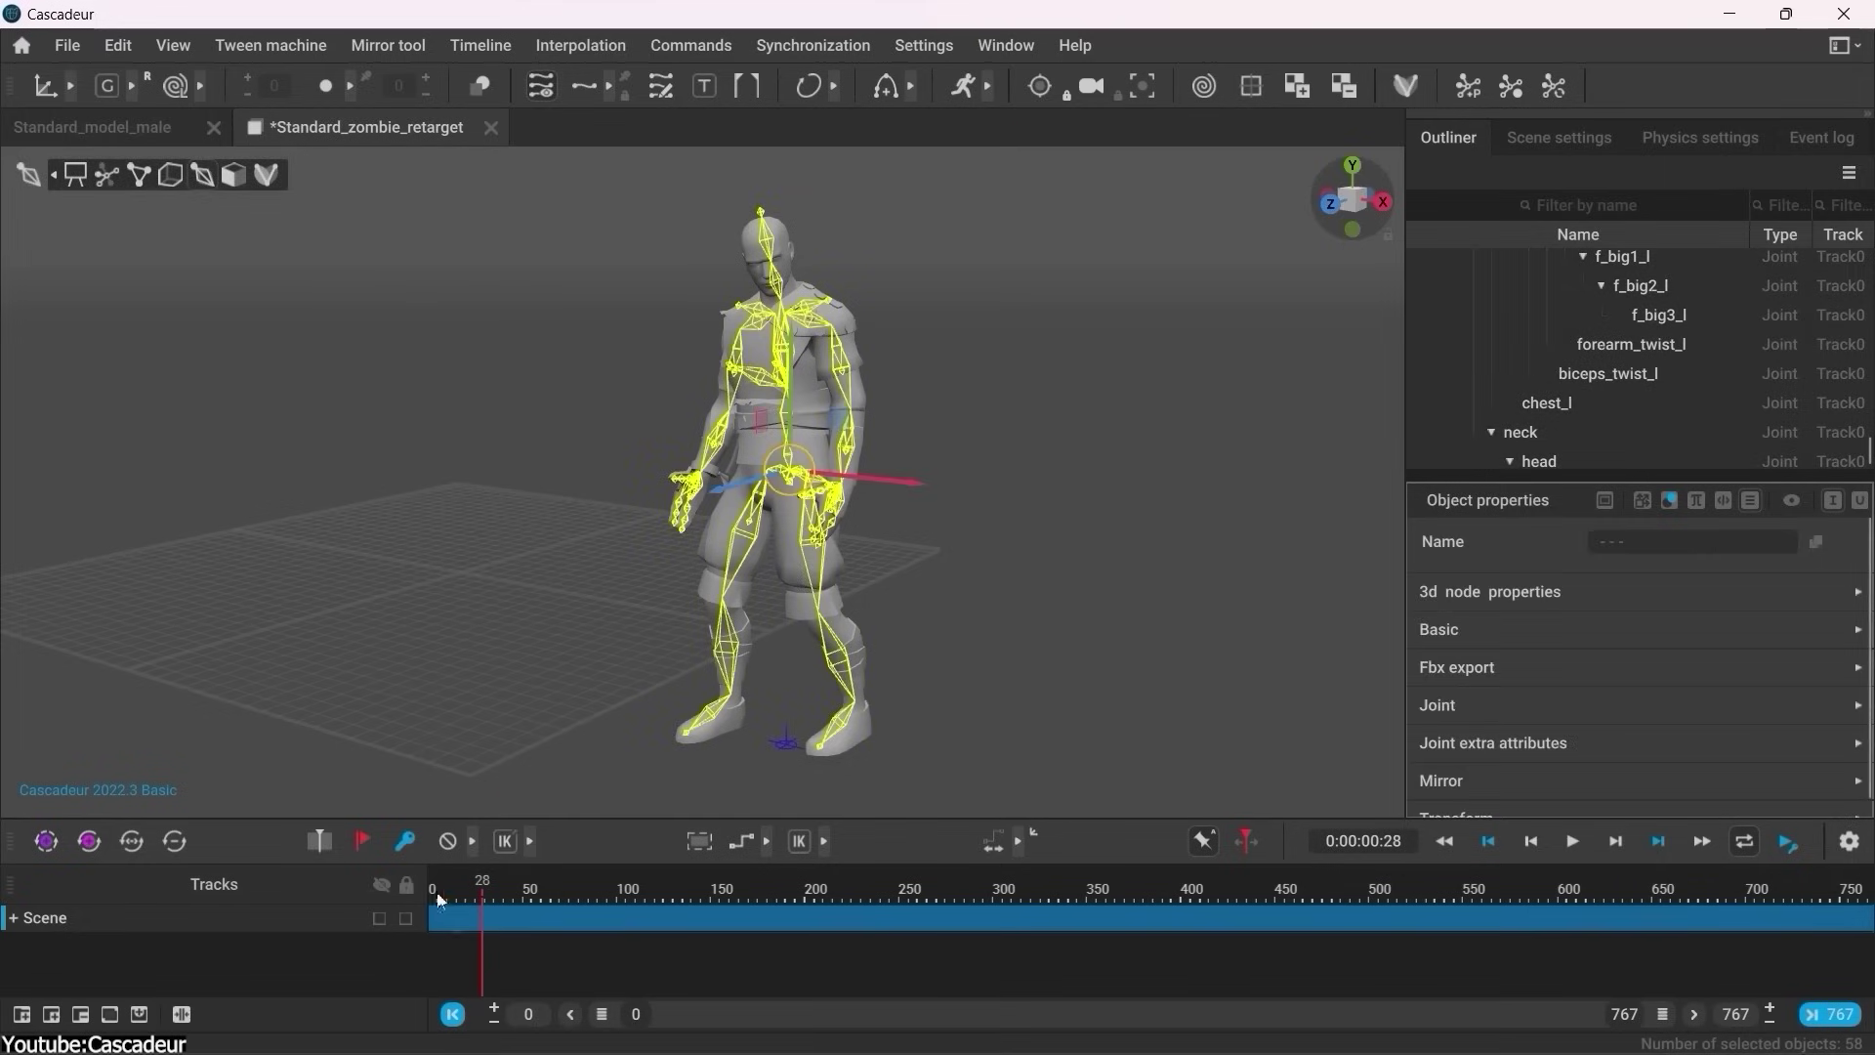
click(493, 923)
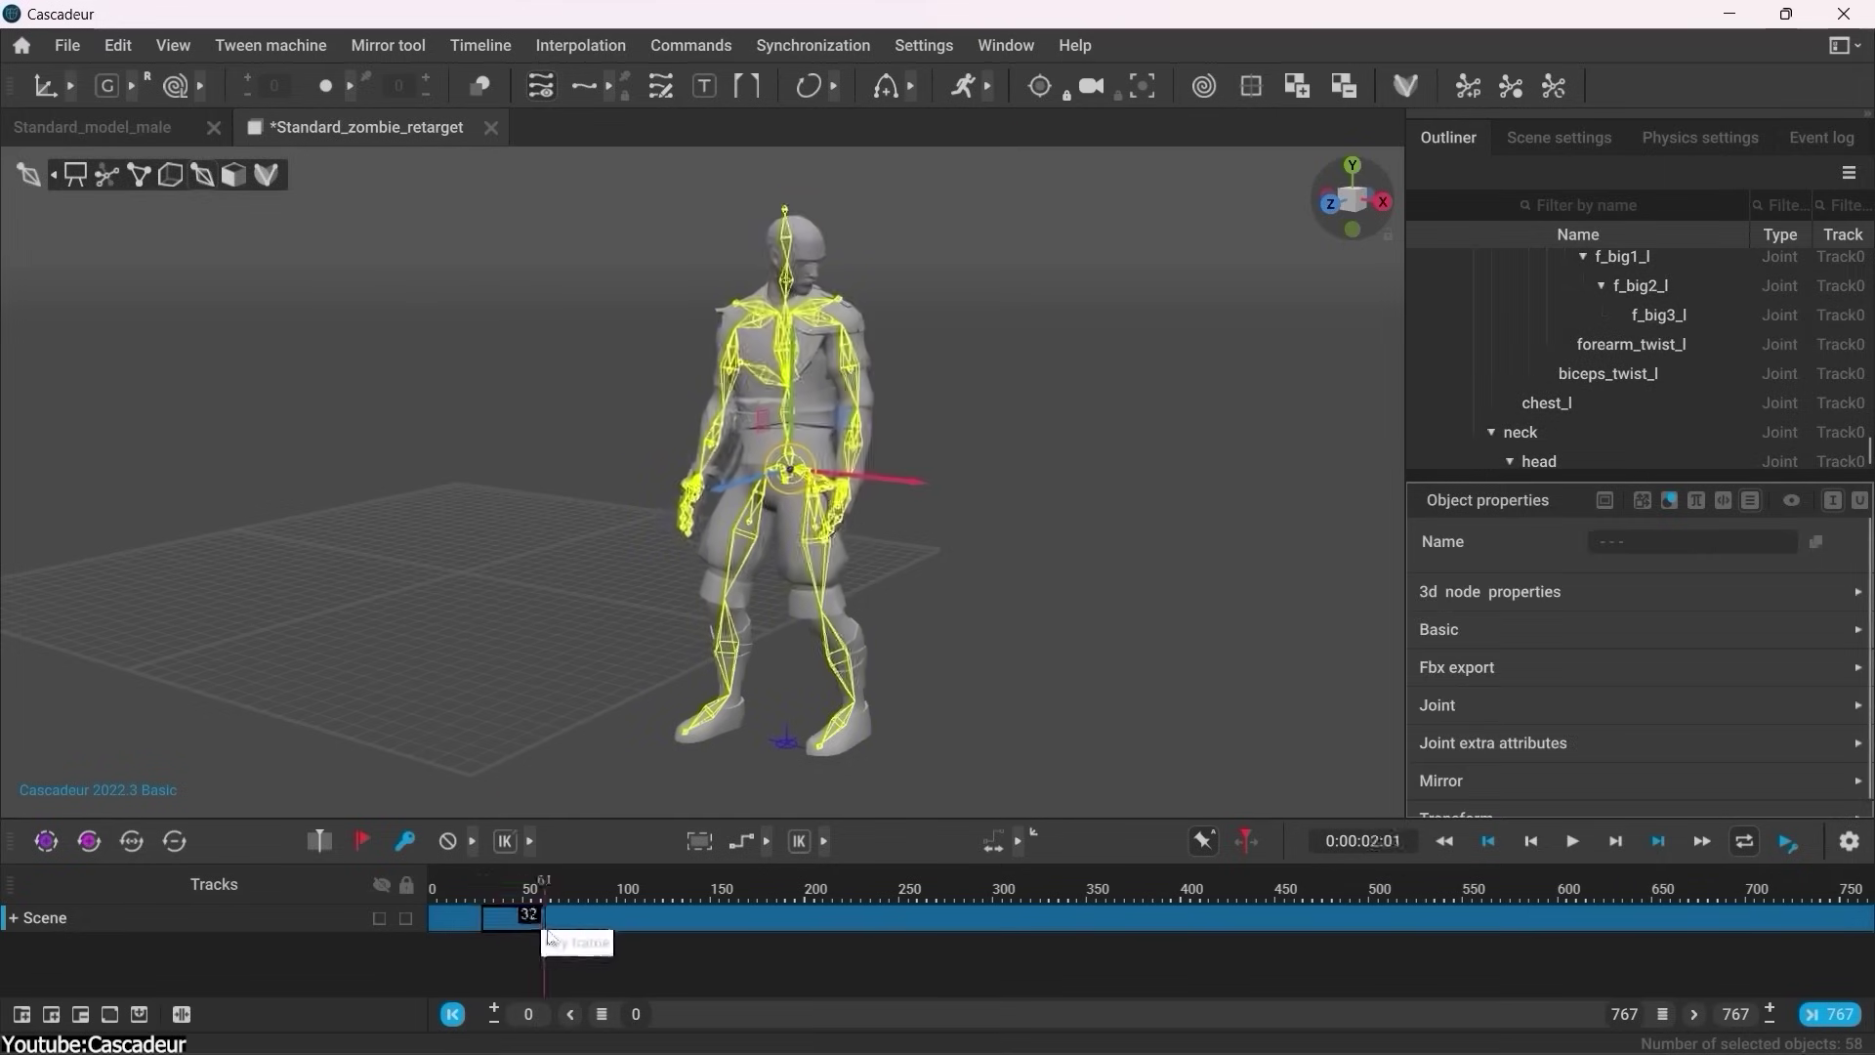
drag(681, 933, 734, 937)
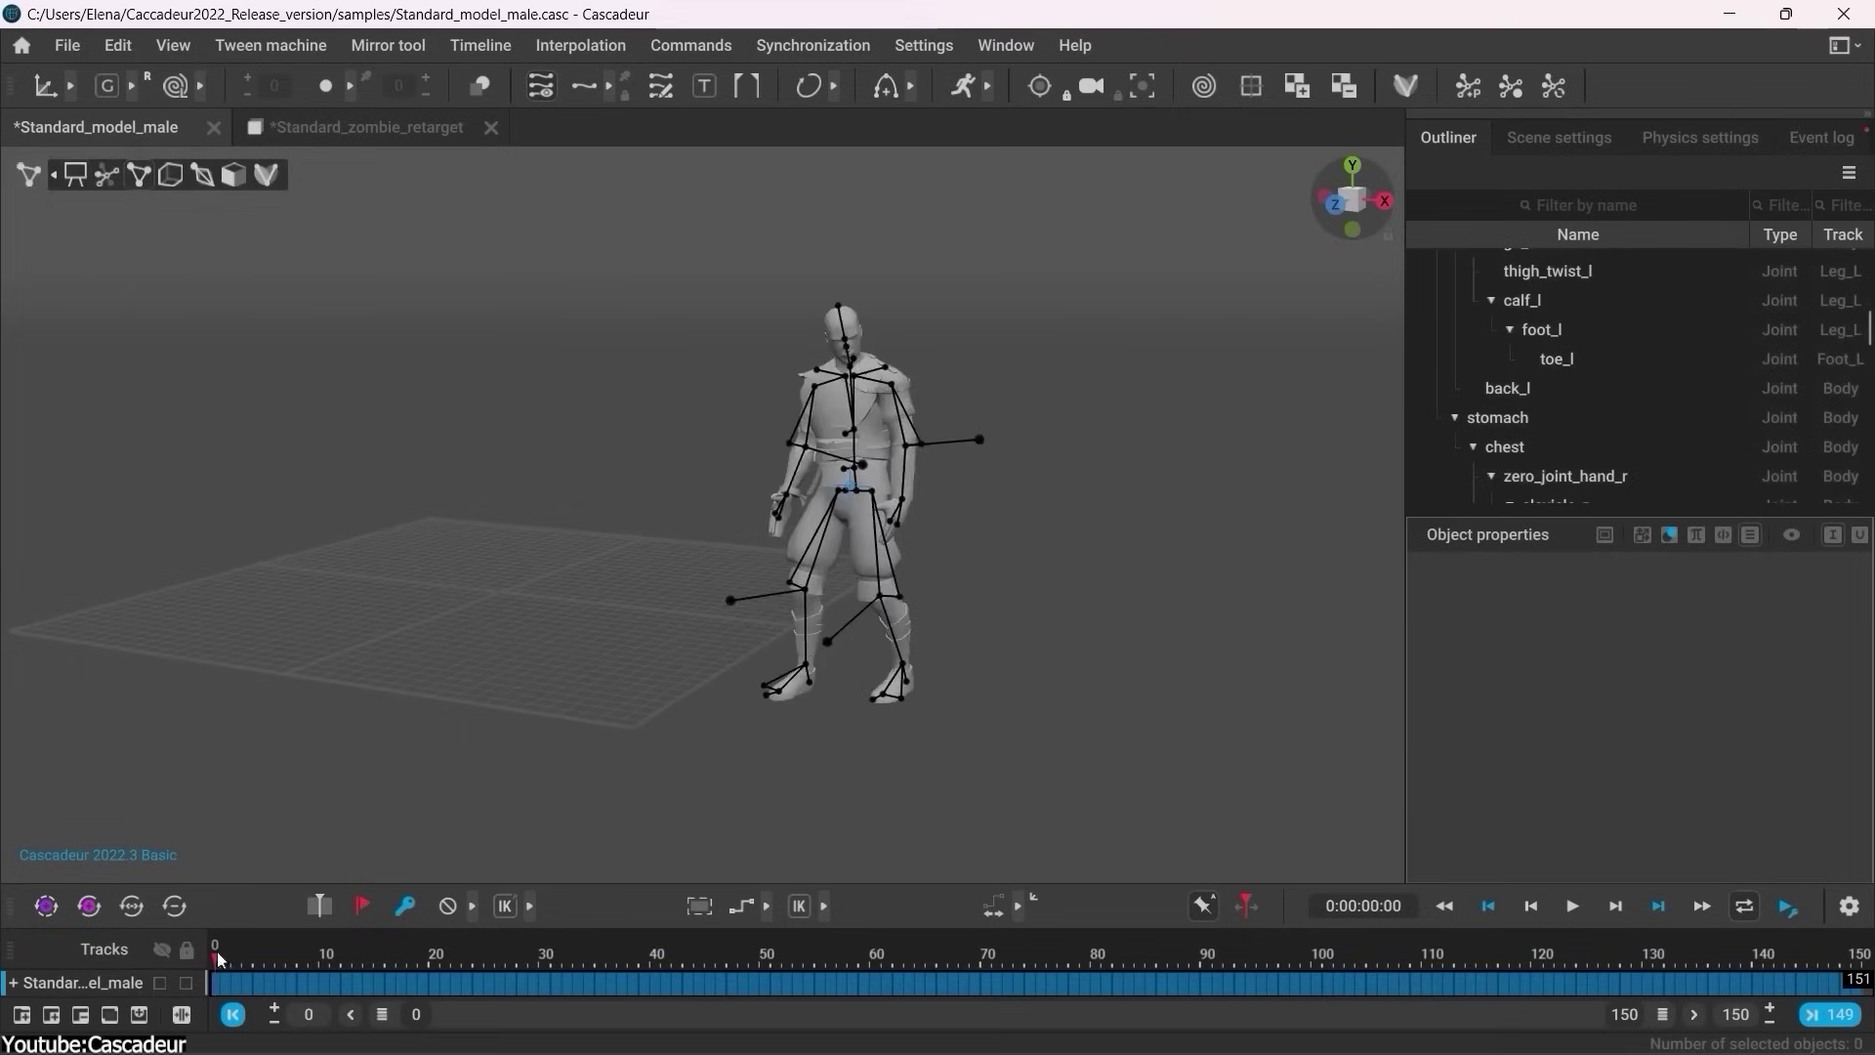
click(380, 957)
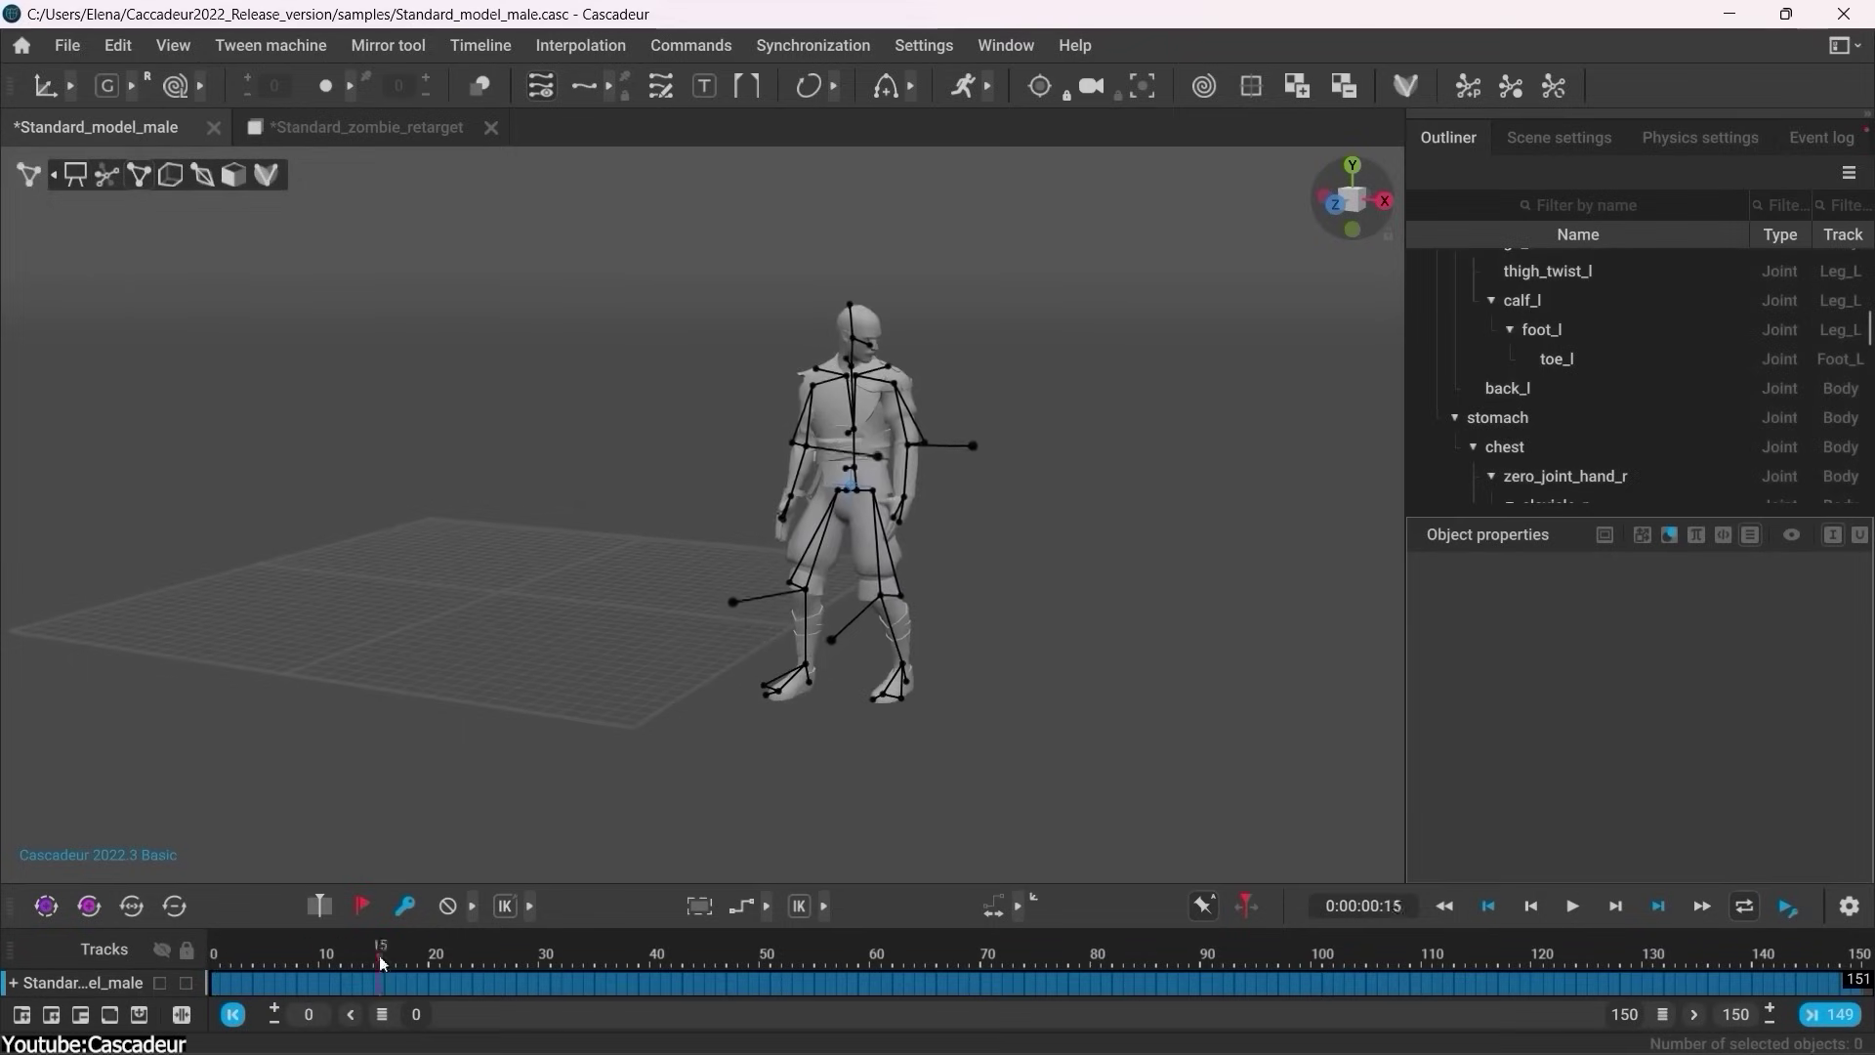